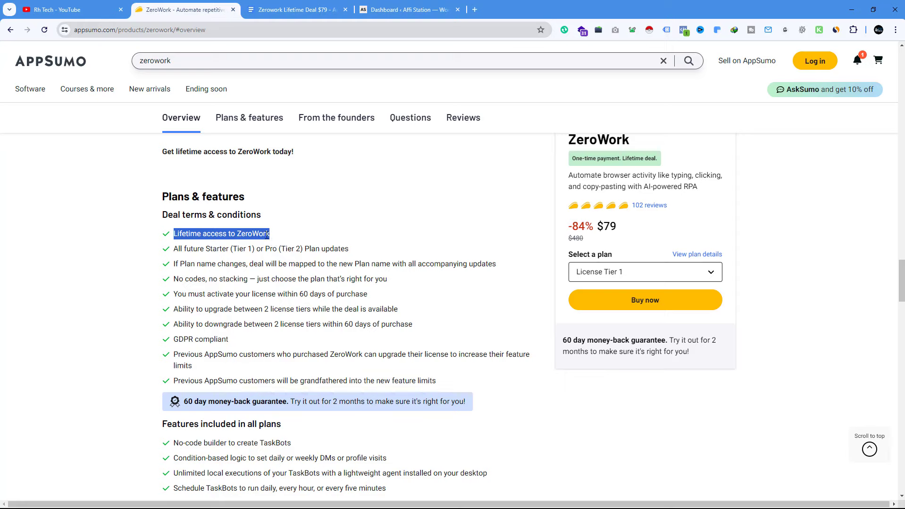
- Try to copy the "Lifetime access to ZeroWork" term from the AppSumo page into the Google Doc, under the Appsumo Deal - Features heading
right_click(275, 236)
left_click(281, 242)
left_click(288, 9)
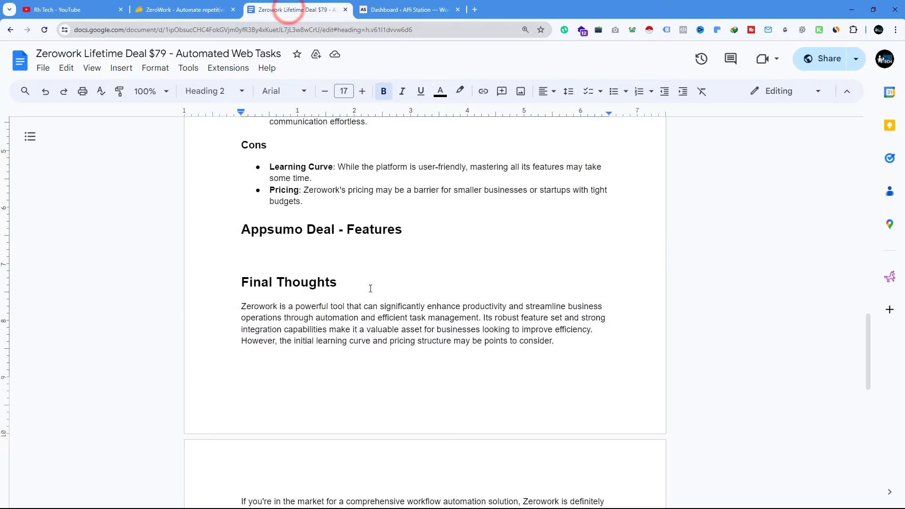
key("Return")
key("ctrl+v")
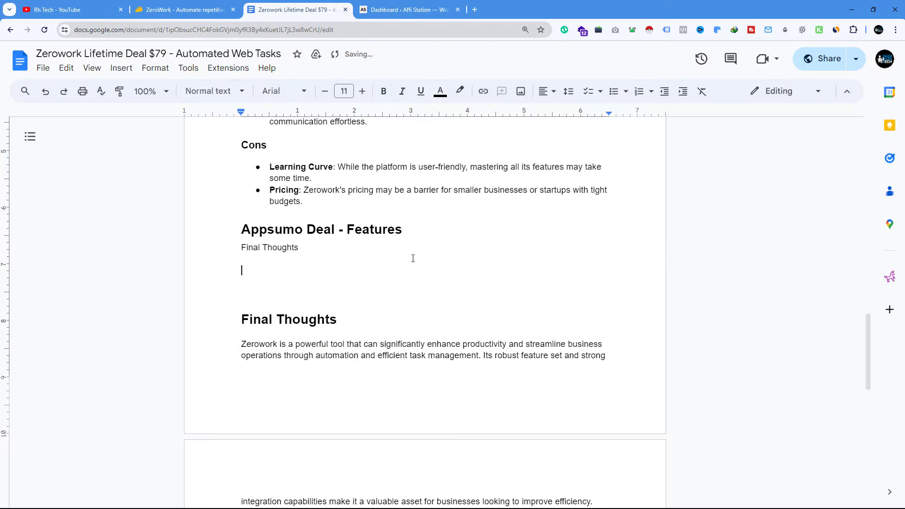
- Copy the "GDPR compliant" deal term from the AppSumo page and paste it into the document's Appsumo Deal - Features section
left_click(184, 9)
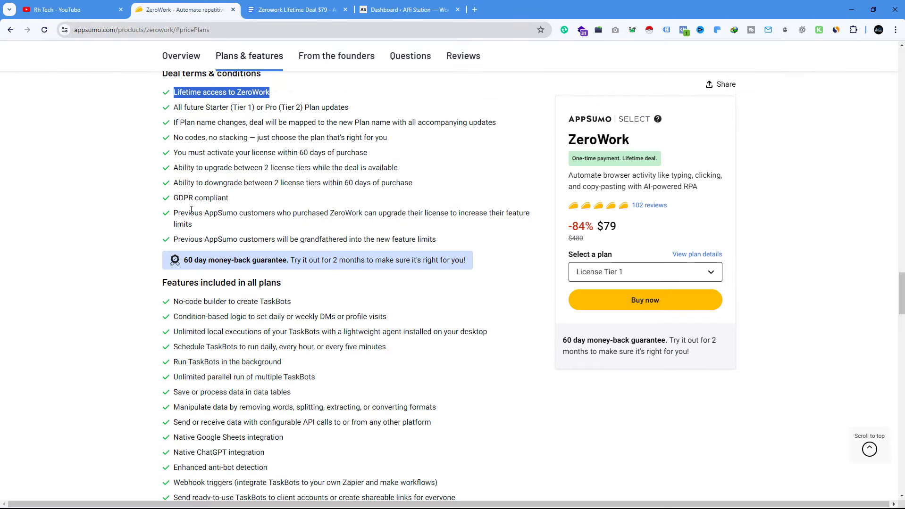
left_click_drag(175, 199, 229, 198)
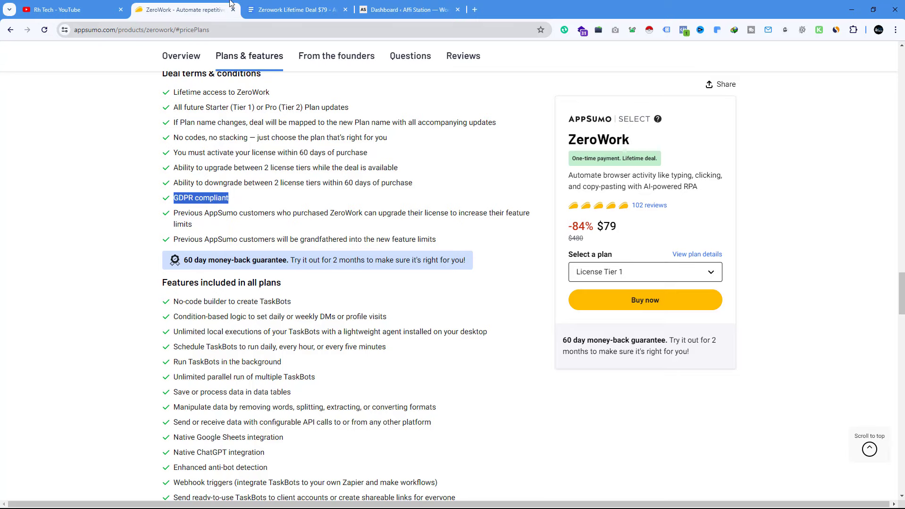
left_click(248, 9)
key("ctrl+v")
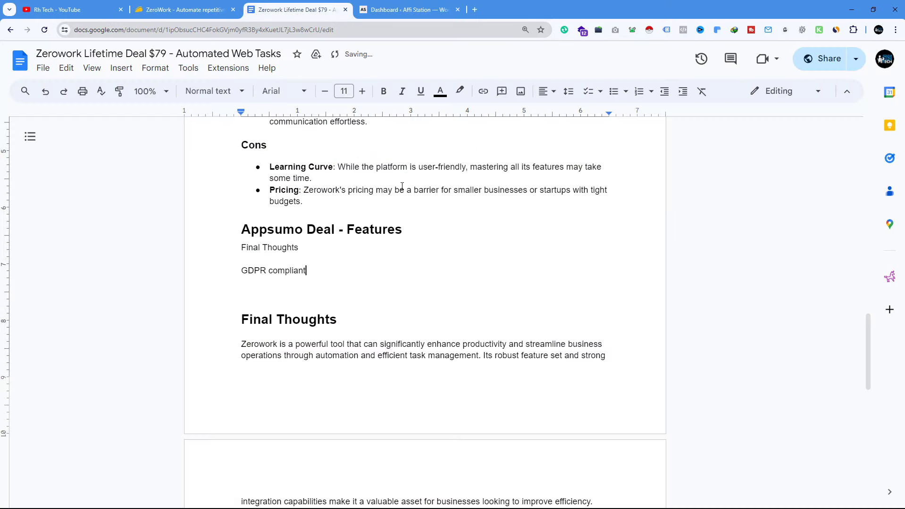
- Copy all items under "Features included in all plans" from the AppSumo page and paste them below the "GDPR compliant" line in the document
left_click(198, 9)
scroll(330, 400, "down", 3)
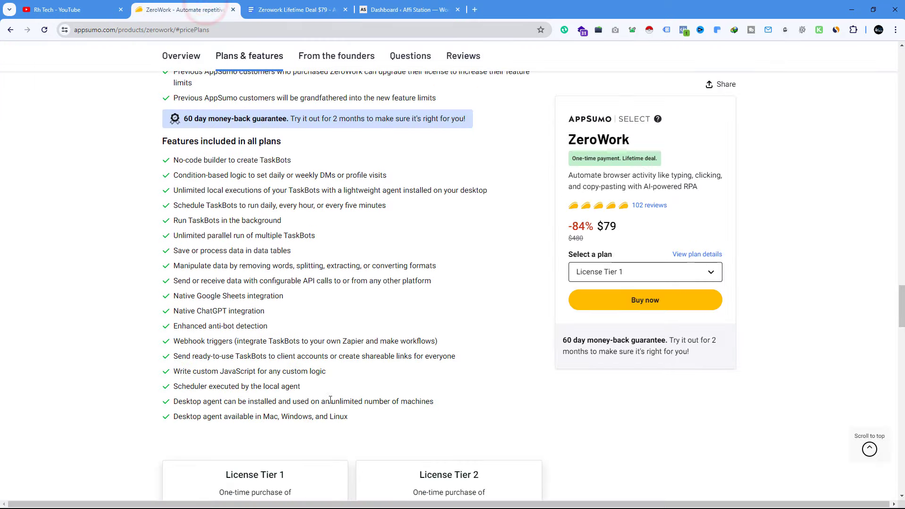
left_click_drag(351, 418, 174, 162)
right_click(192, 164)
left_click(208, 172)
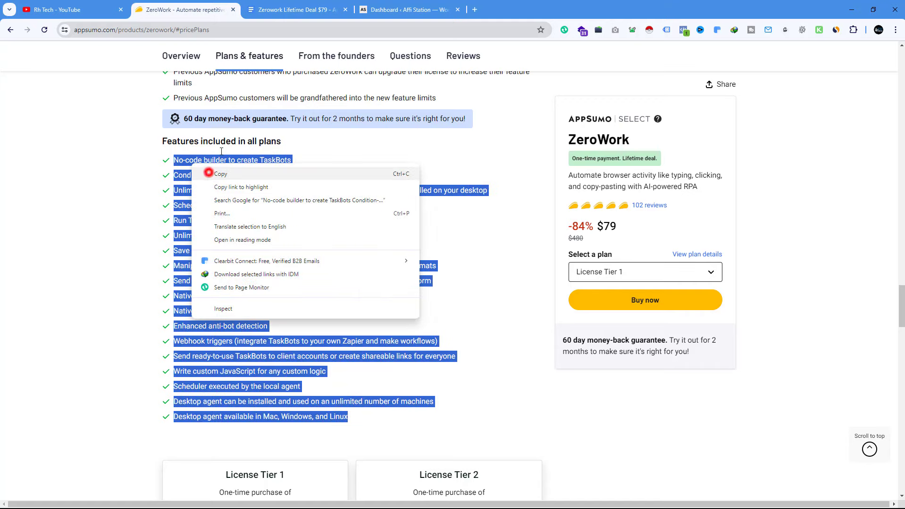
left_click(286, 10)
left_click(337, 270)
key("Return")
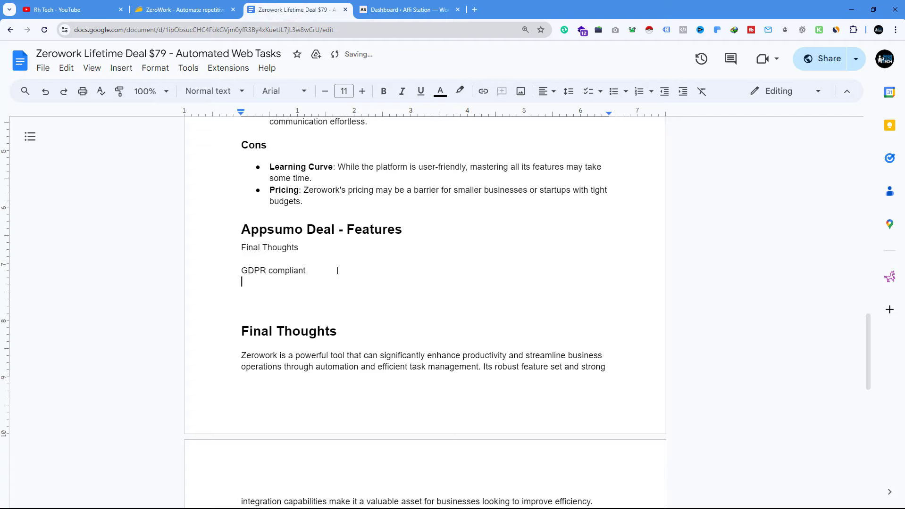
key("ctrl+v")
- Delete the blank line above "GDPR compliant" in the Appsumo Deal - Features section
scroll(374, 436, "up", 6)
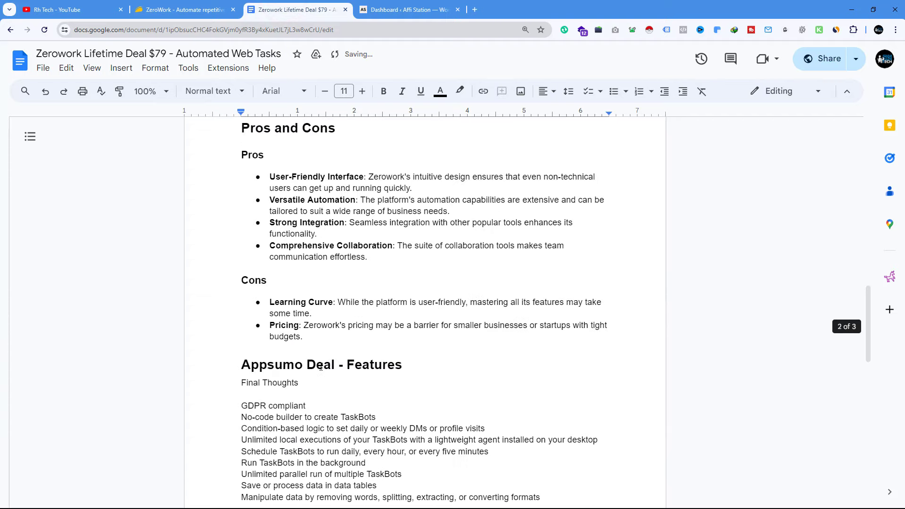
left_click(251, 396)
key("BackSpace")
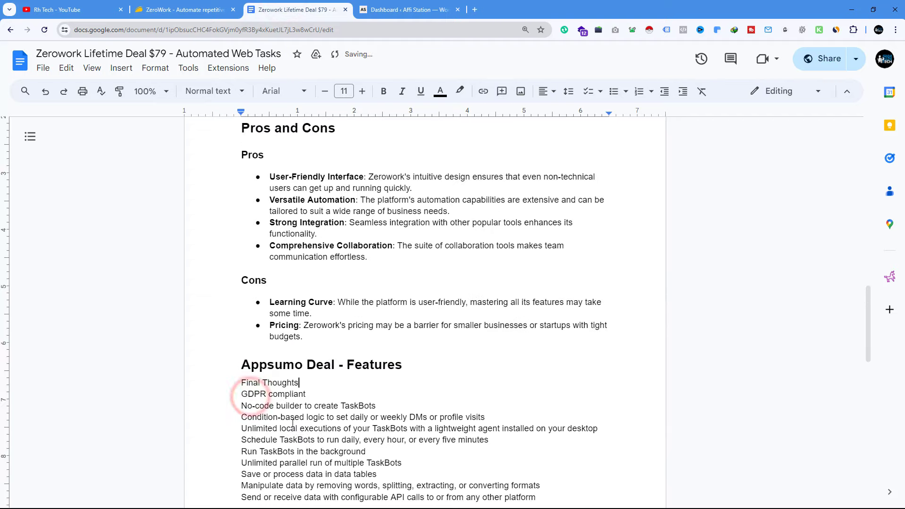
- Format all lines under the Appsumo Deal - Features heading as a bulleted list
scroll(378, 467, "down", 7)
left_click_drag(440, 327, 241, 364)
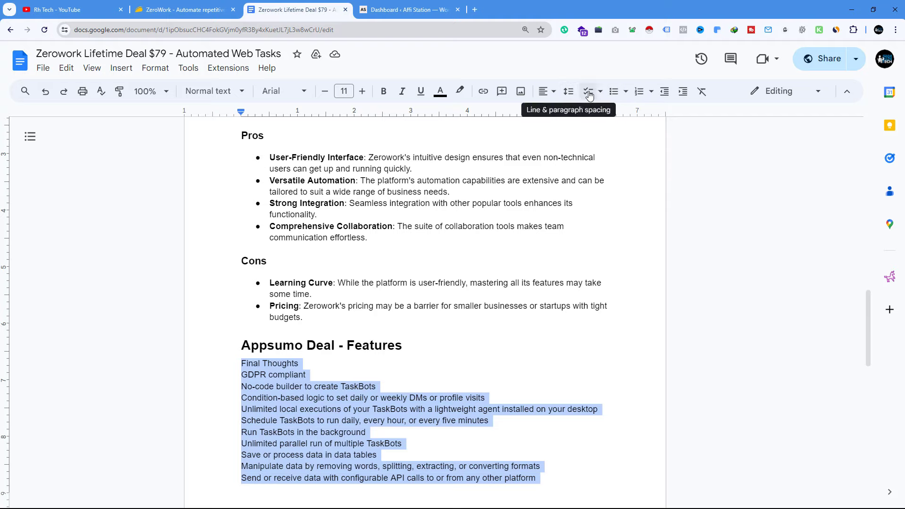
left_click(613, 91)
left_click(464, 307)
- Remove the empty lines between the feature list and the Final Thoughts heading
scroll(437, 332, "down", 4)
scroll(436, 333, "down", 6)
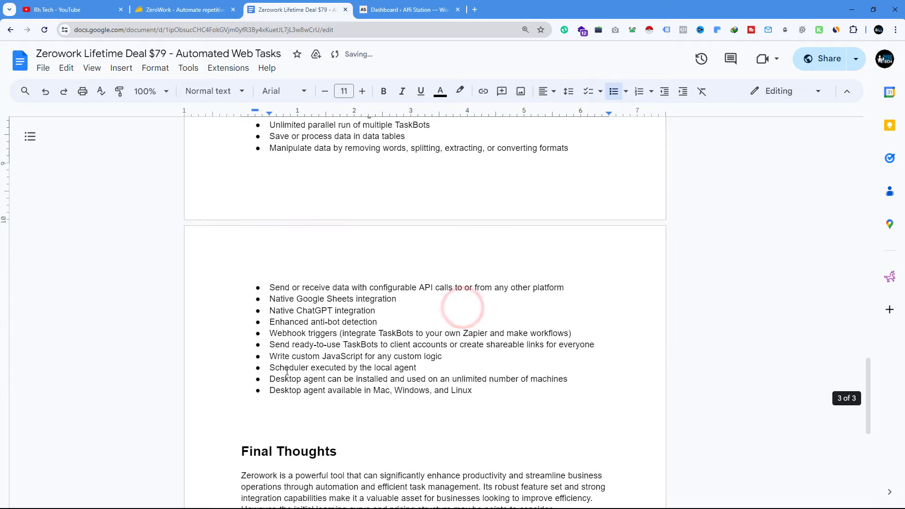
left_click(240, 311)
scroll(283, 306, "down", 1)
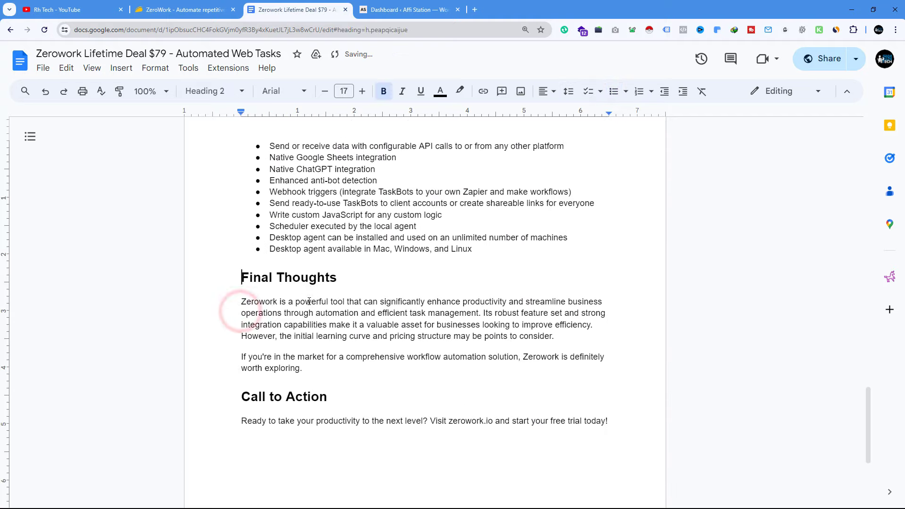
scroll(336, 314, "up", 15)
scroll(336, 313, "up", 5)
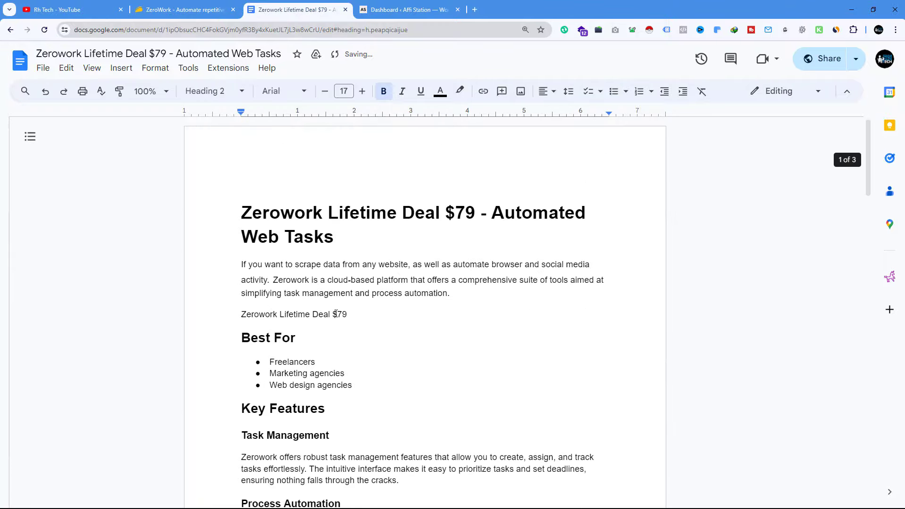
- Switch to the WordPress dashboard of Affi Station and start a new post
left_click(431, 4)
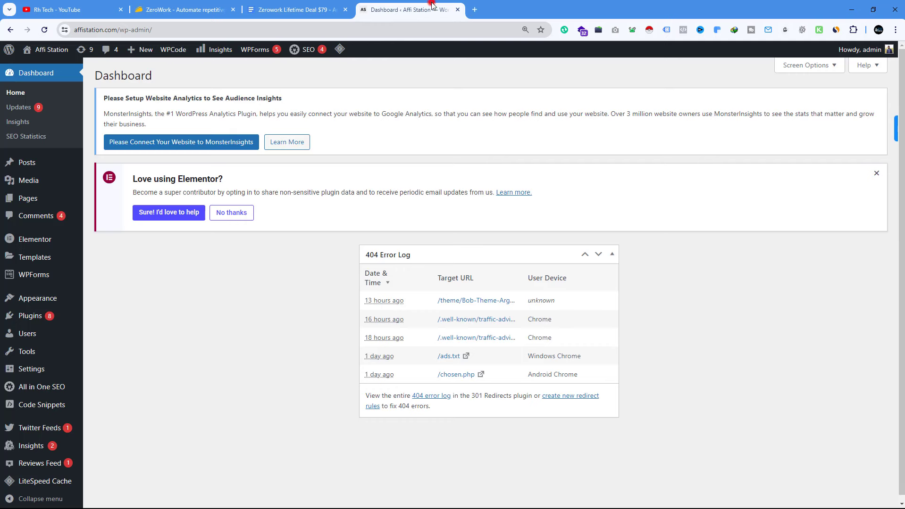
mouse_move(42, 50)
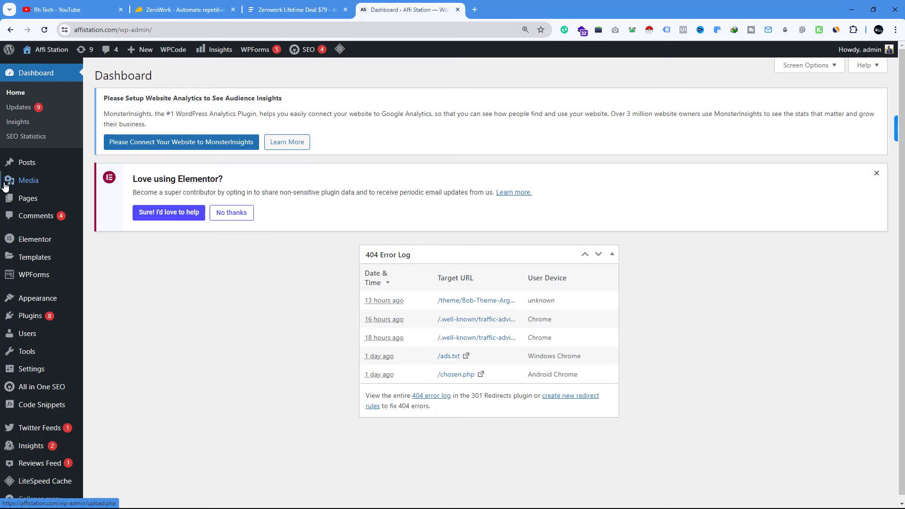
mouse_move(27, 171)
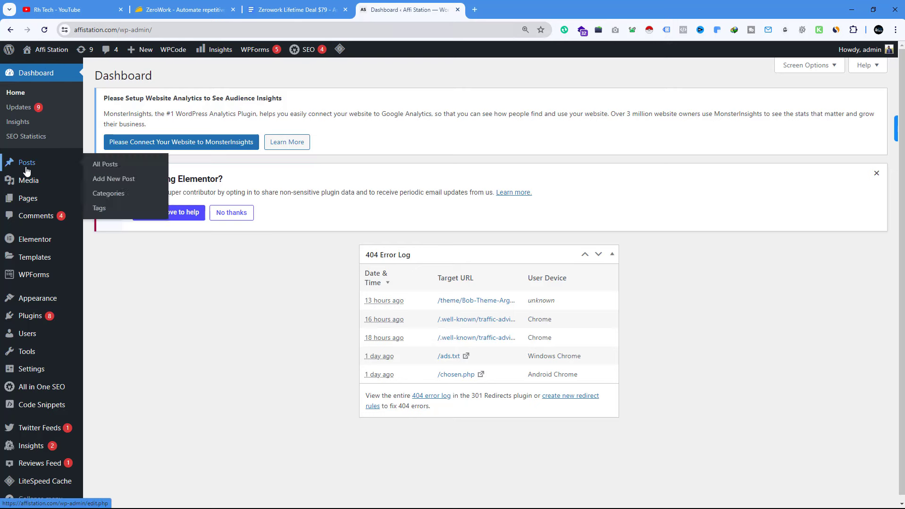
left_click(114, 179)
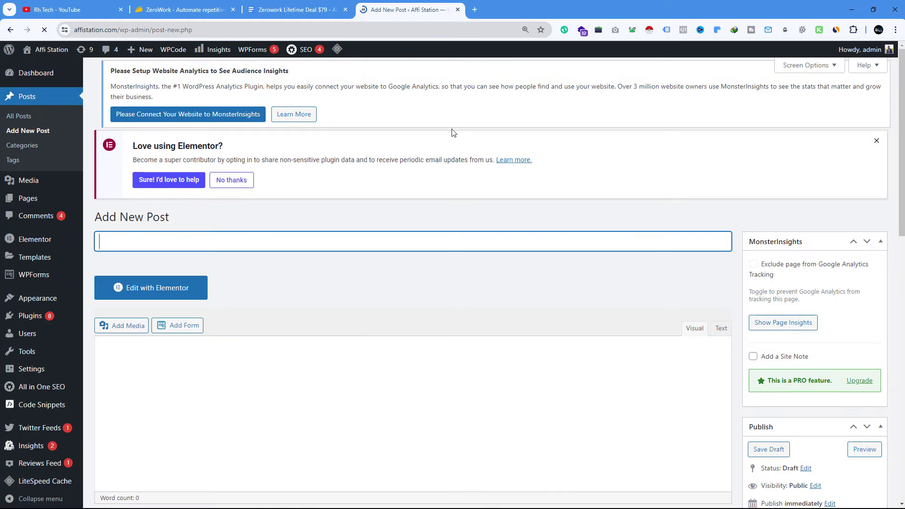
- Copy the title "Zerowork Lifetime Deal $79 - Automated Web Tasks" from the Google Doc and paste it as the new post's title
left_click(298, 7)
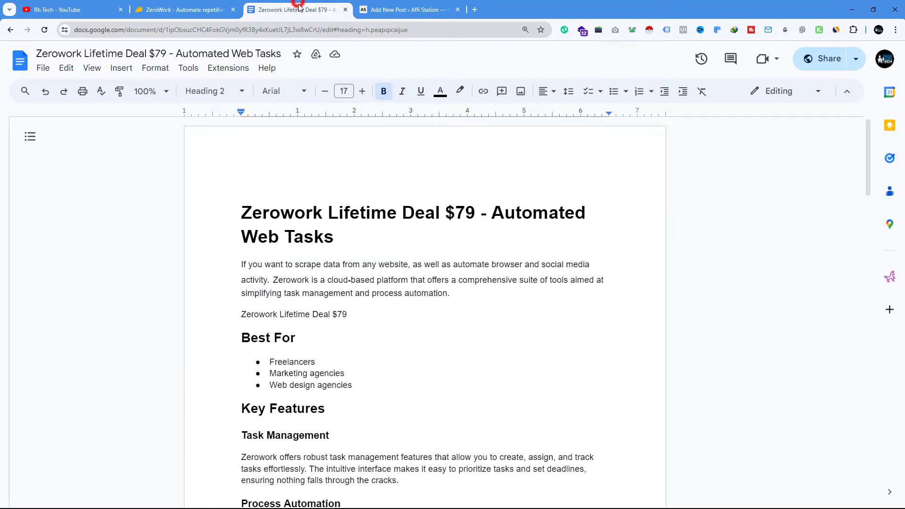
triple_click(341, 239)
right_click(347, 238)
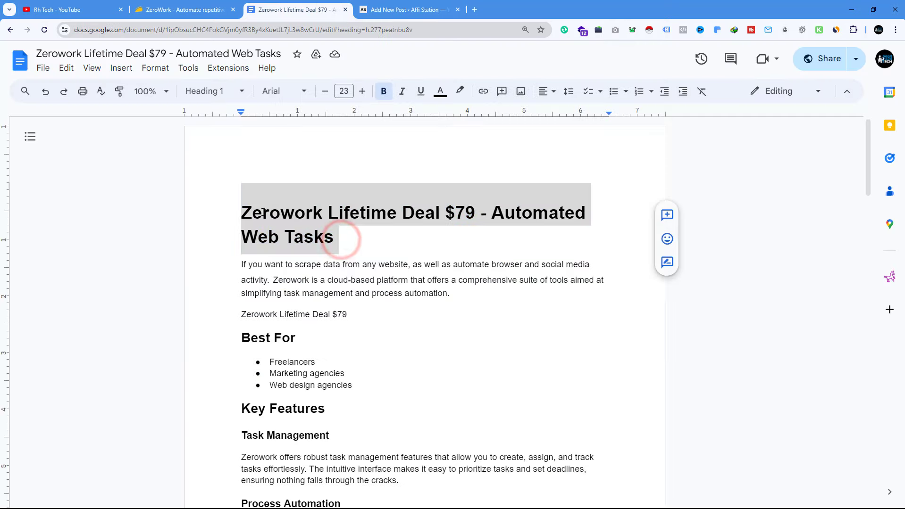
left_click(309, 202)
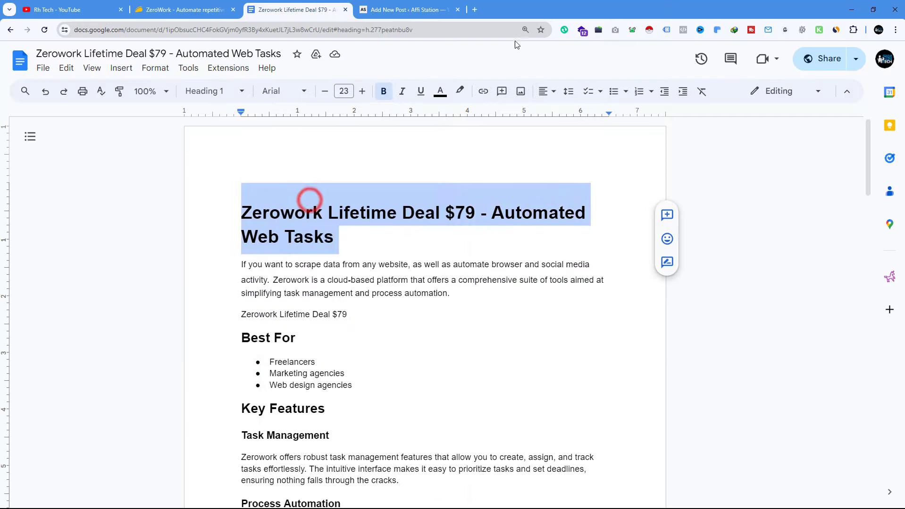
left_click(398, 9)
right_click(136, 247)
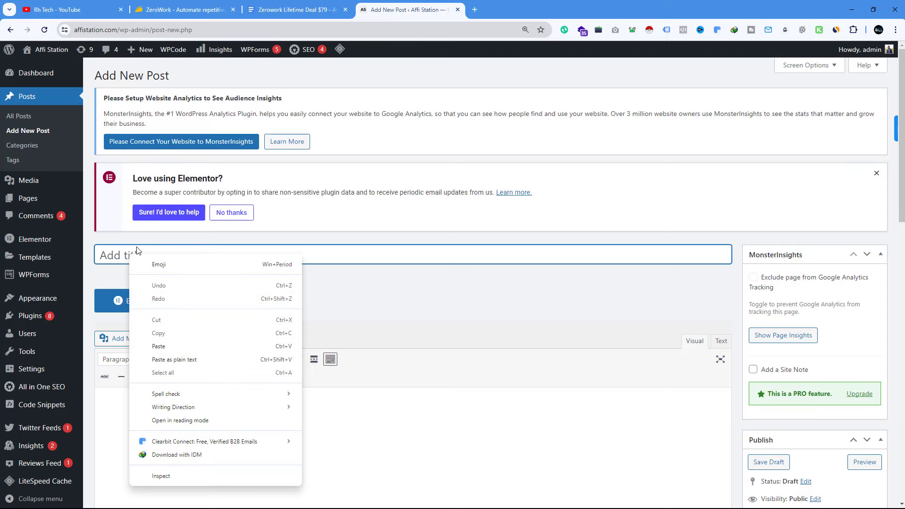
left_click(161, 348)
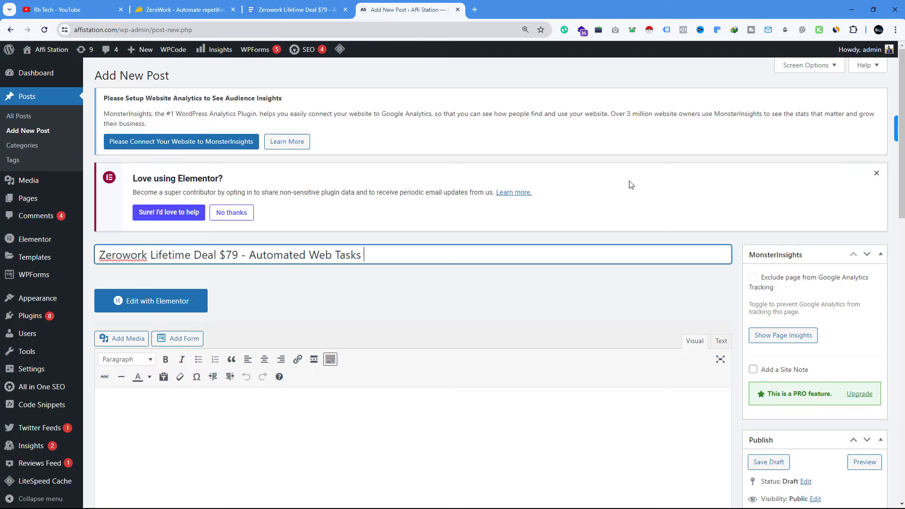
- In the Google Doc, select and copy the body text from the introduction below the title through the Call to Action paragraph
left_click(302, 9)
scroll(374, 196, "down", 3)
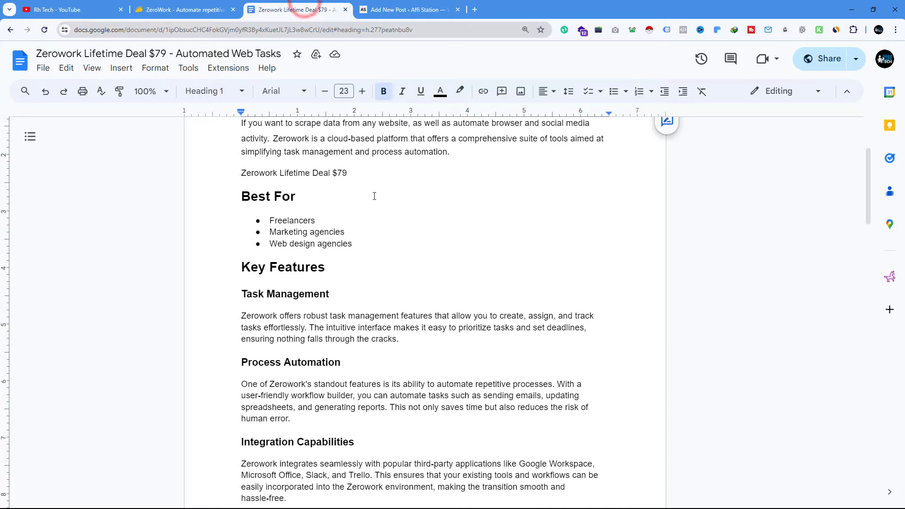
scroll(283, 191, "up", 1)
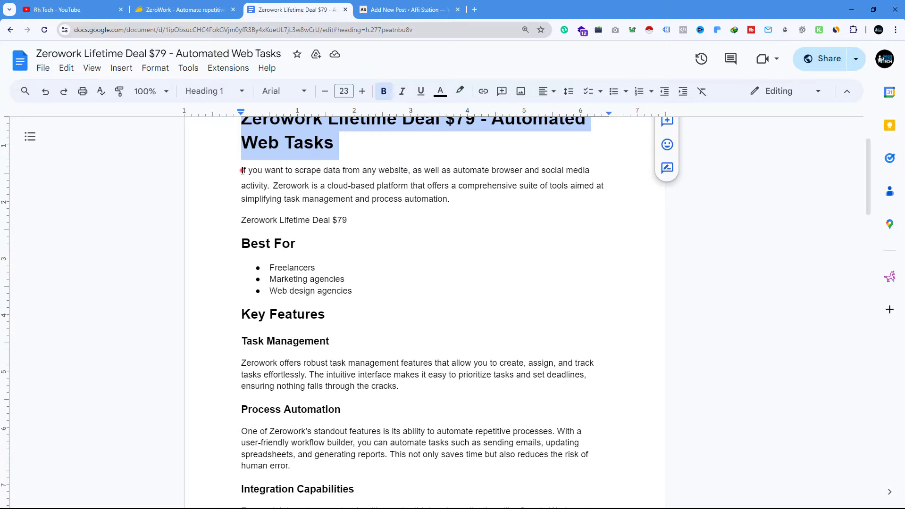
key("shift+Down")
key("shift+Down")
key("shift+Down")
key("shift+Down")
key("shift+Down")
key("shift+Down")
key("shift+Down")
key("shift+Down")
key("shift+Down")
key("shift+Down")
key("shift+Down")
key("shift+Down")
key("shift+Down")
key("shift+Down")
key("shift+Down")
key("shift+Down")
key("shift+Down")
key("shift+Down")
key("shift+Down")
key("shift+Down")
scroll(379, 445, "down", 7)
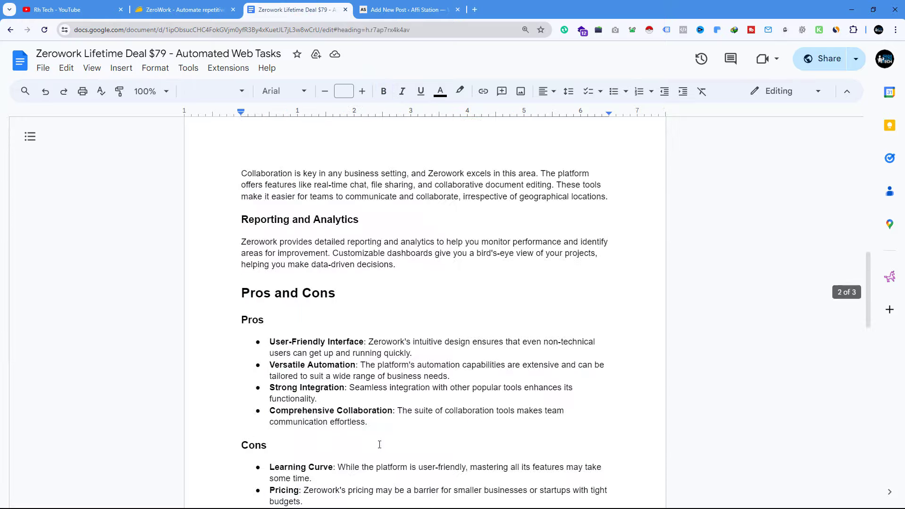
scroll(379, 445, "down", 15)
left_click(608, 322, "shift")
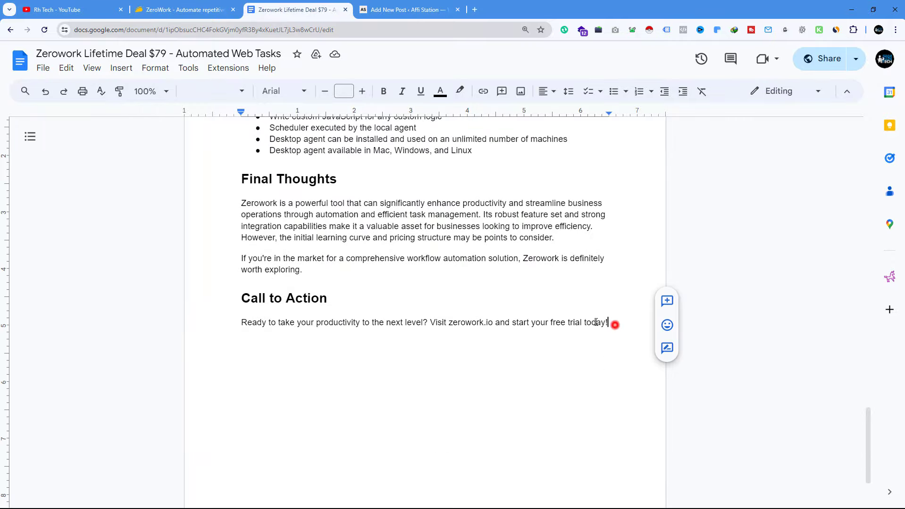
scroll(608, 323, "up", 10)
scroll(251, 138, "up", 20)
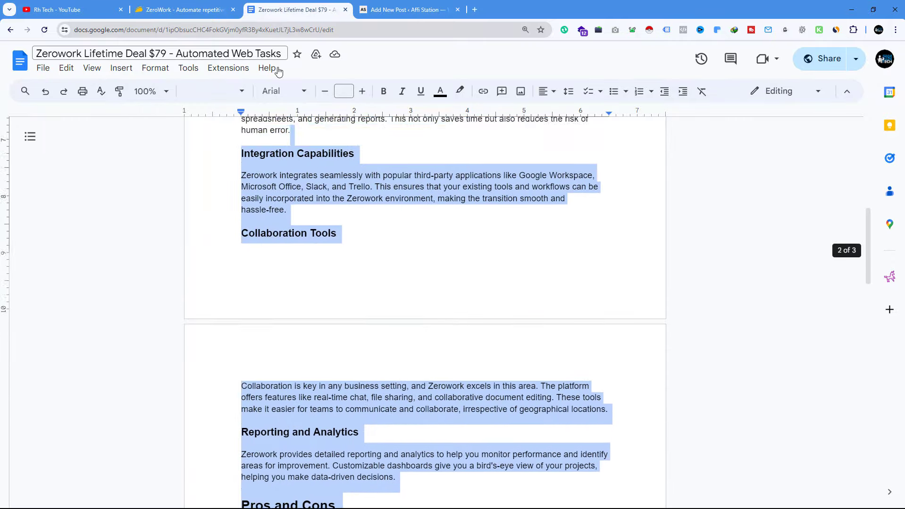
left_click(231, 219, "shift")
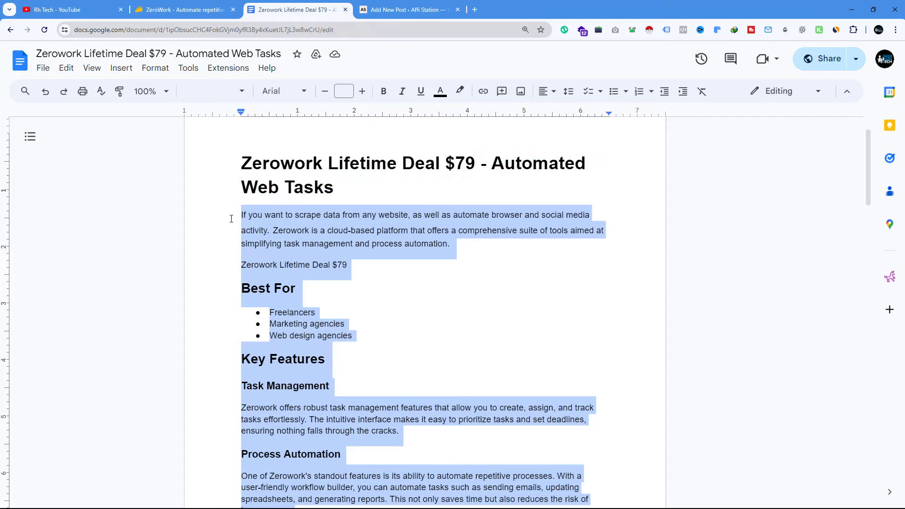
right_click(250, 216)
left_click(291, 233)
- Paste the copied article text into the WordPress post's content editor and check it through to the end
left_click(391, 4)
scroll(196, 260, "down", 5)
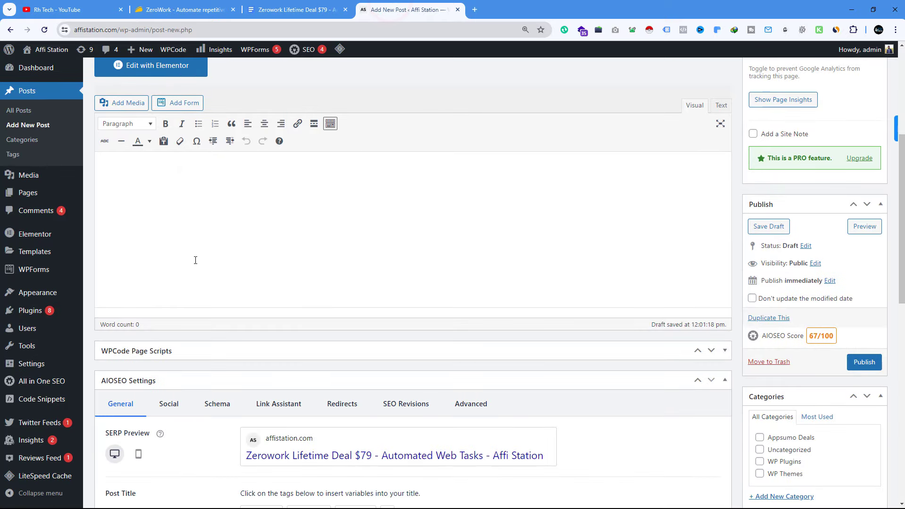
left_click(111, 161)
right_click(111, 174)
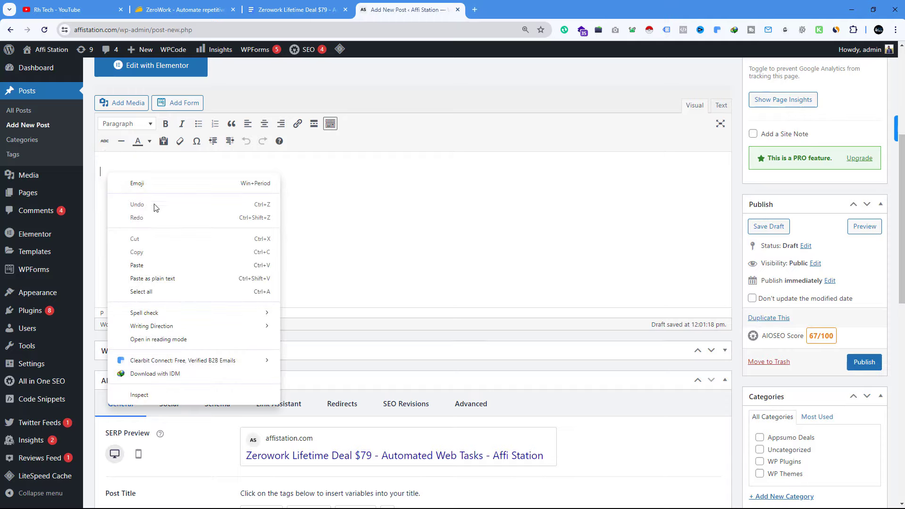
left_click(136, 265)
scroll(208, 283, "up", 4)
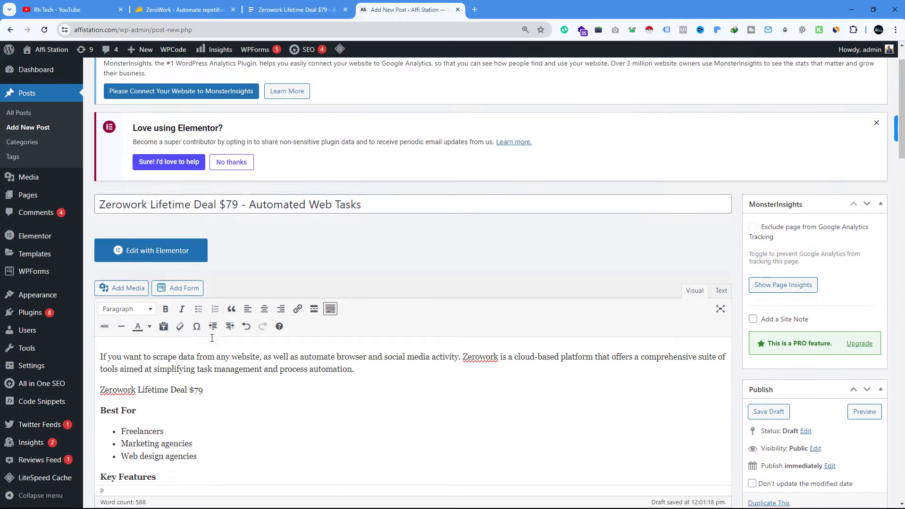
scroll(211, 338, "down", 15)
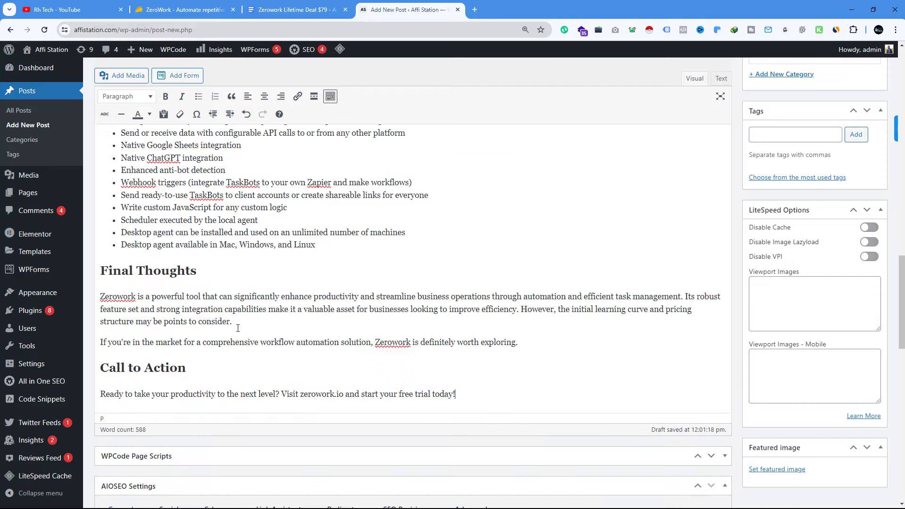
scroll(236, 328, "down", 5)
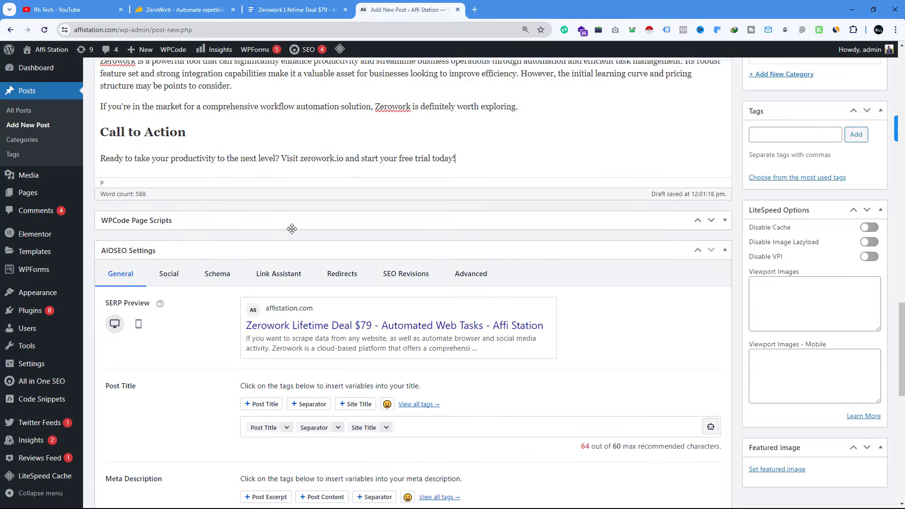
scroll(291, 229, "up", 20)
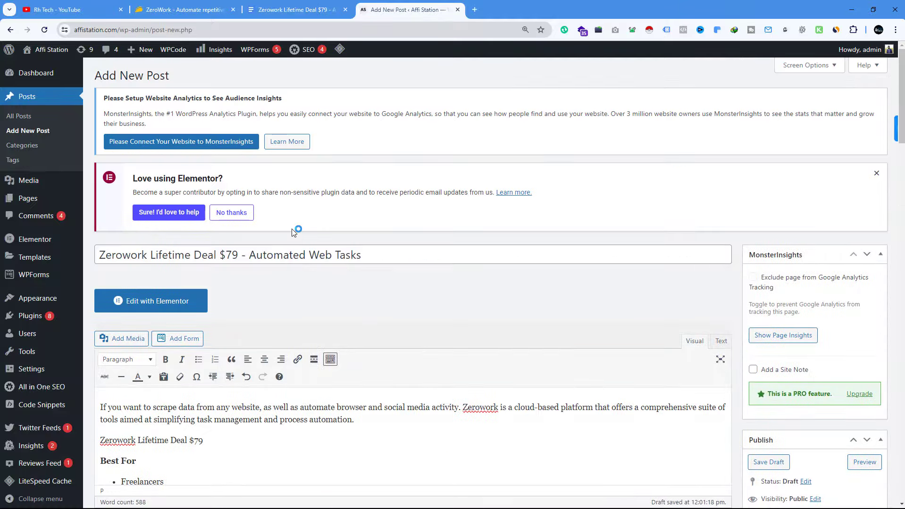
- Upload the image Screenshot_92 from the Downloads folder for use as the post's featured image
scroll(379, 228, "down", 20)
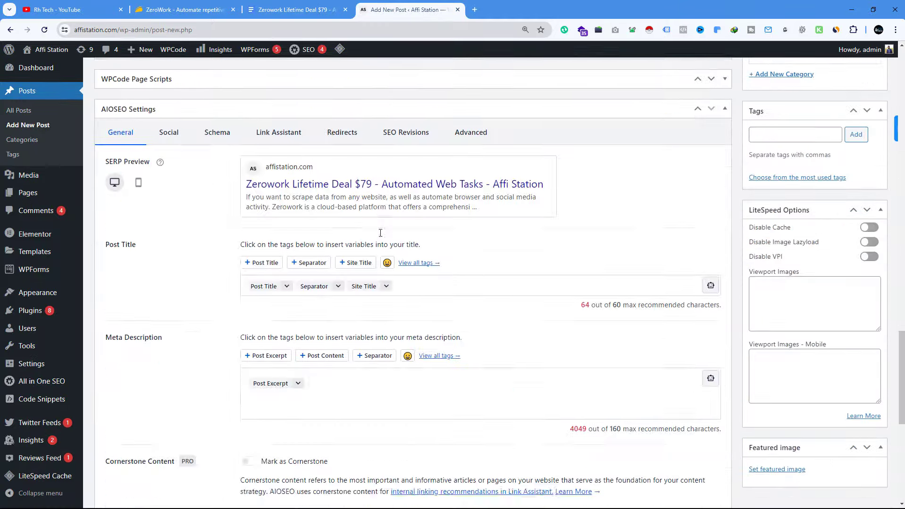
scroll(754, 368, "down", 3)
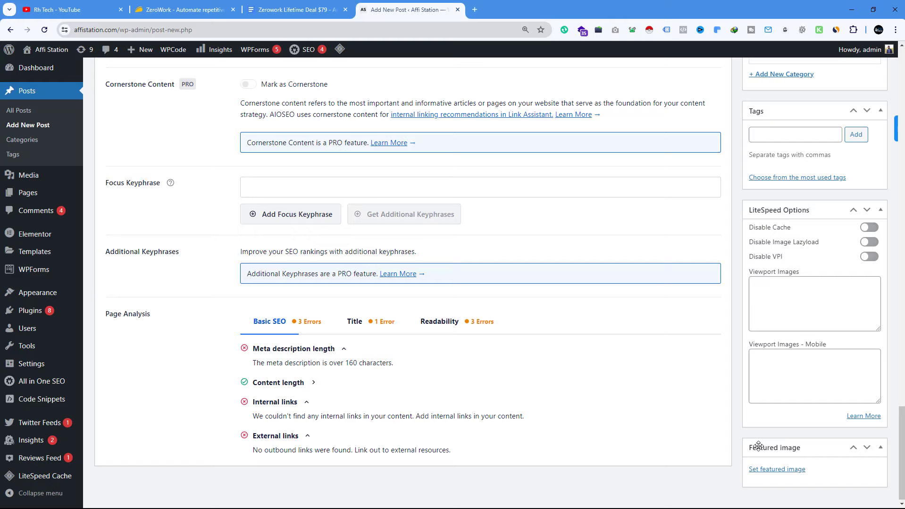
left_click(768, 472)
left_click(43, 91)
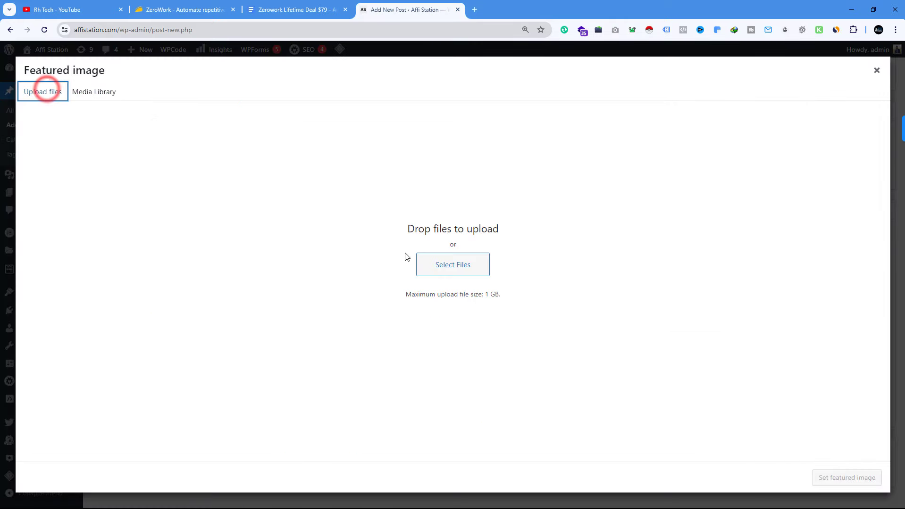
left_click(441, 265)
left_click(293, 131)
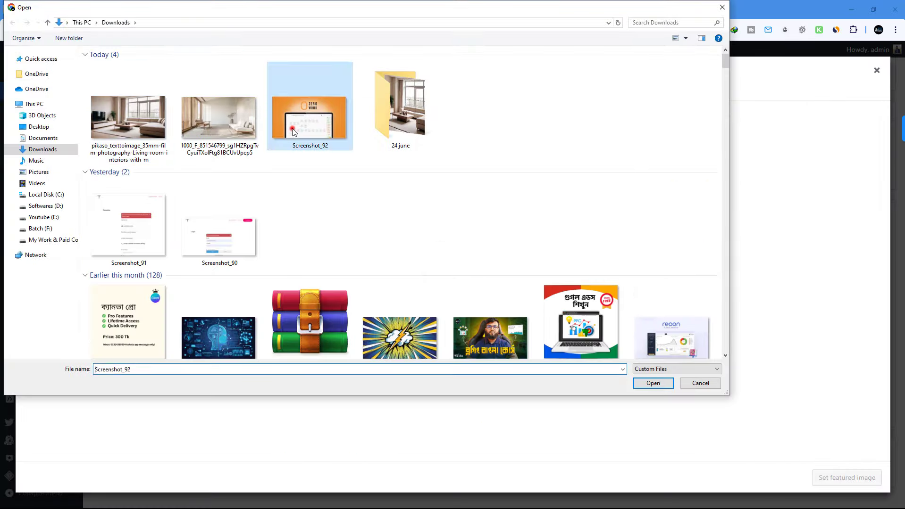
left_click(652, 383)
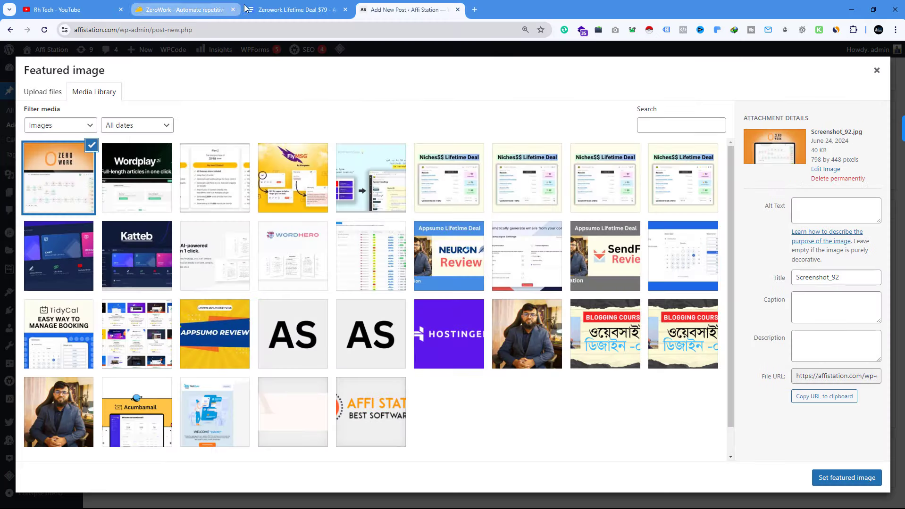
- Copy the word "Zerowork" from the Google Doc's title and paste it as the uploaded image's alt text
left_click(276, 7)
left_click_drag(242, 163, 305, 167)
right_click(304, 167)
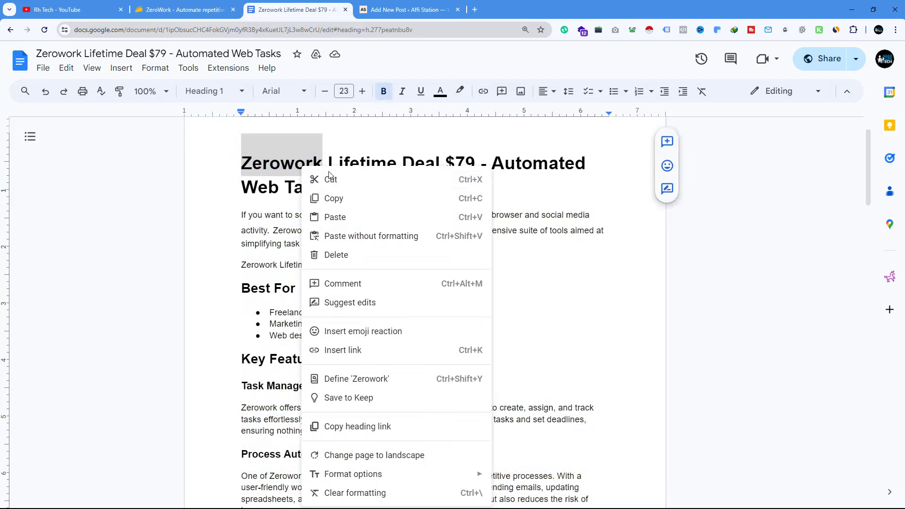
left_click(331, 198)
left_click(411, 10)
left_click(825, 210)
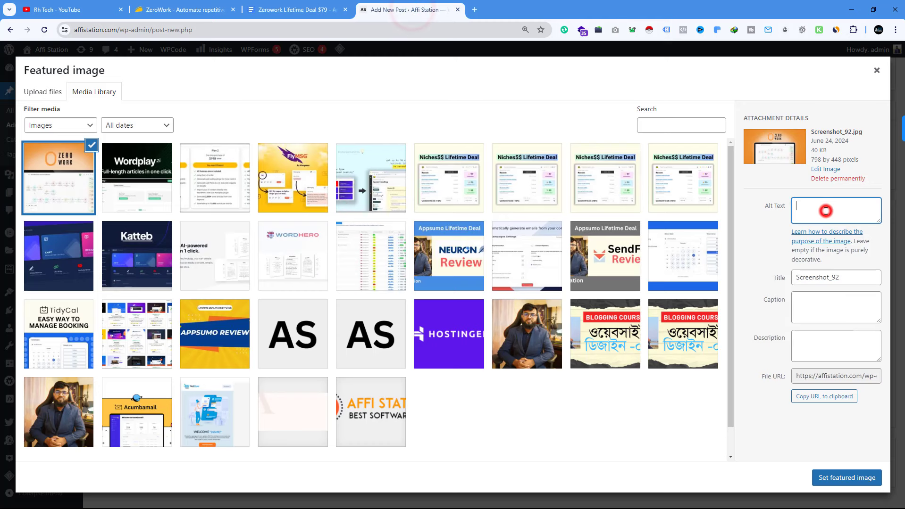
right_click(824, 210)
left_click(752, 303)
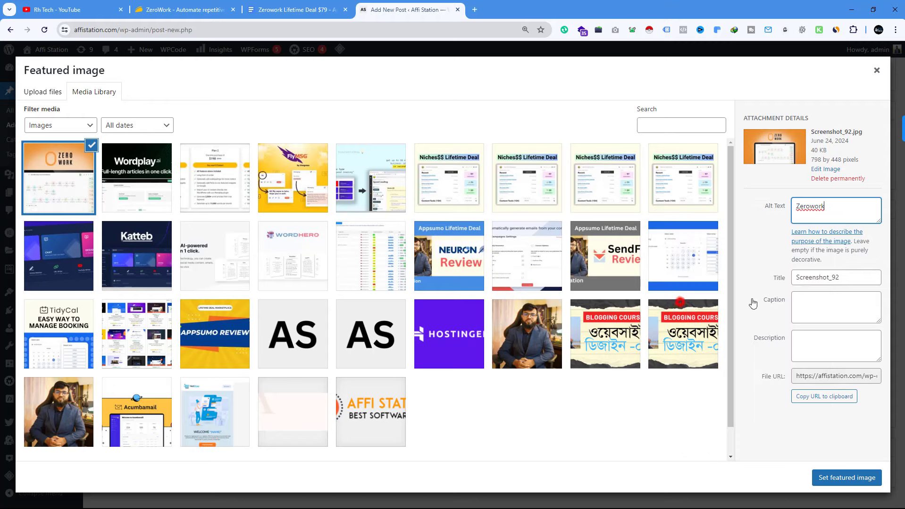
- Replace the uploaded image's title with "Zerowork"
double_click(821, 280)
right_click(818, 278)
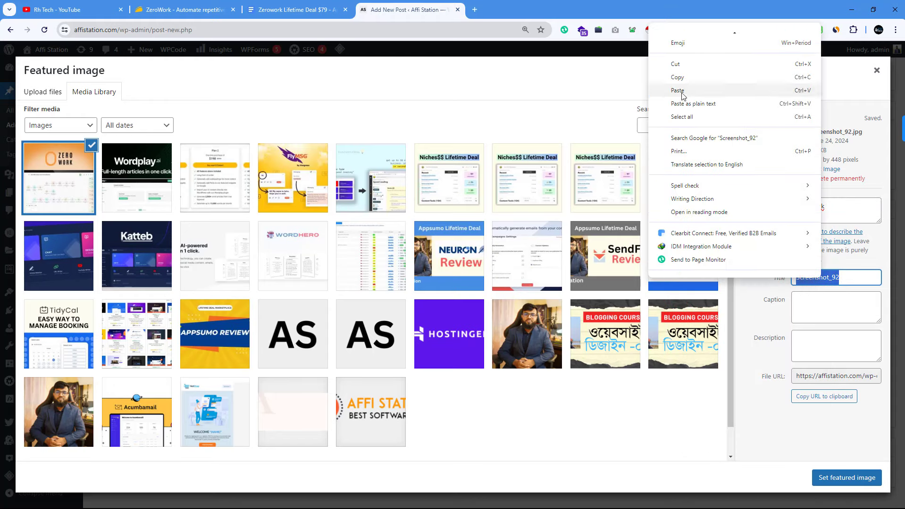
left_click(677, 91)
- Copy the full title "Zerowork Lifetime Deal $79 - Automated Web Tasks" from the Google Doc and set it as the image's title
left_click(326, 9)
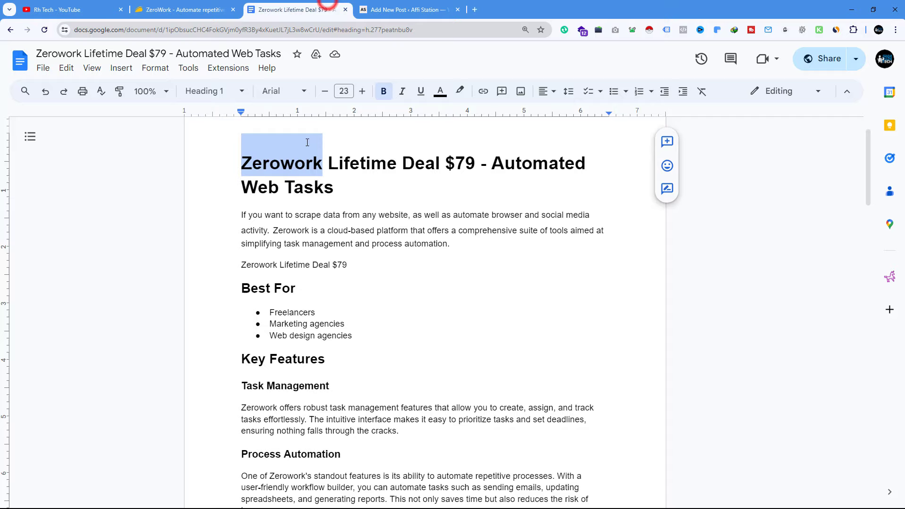
triple_click(339, 194)
right_click(334, 195)
left_click(333, 195)
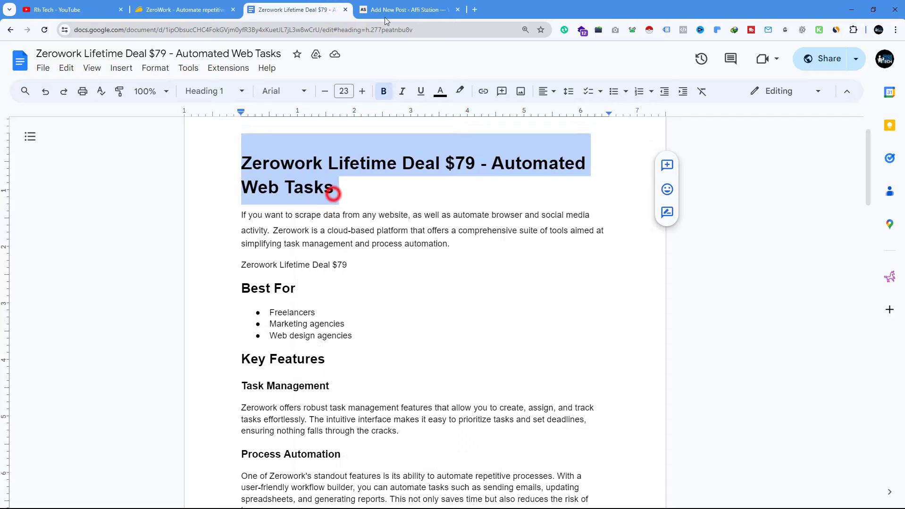
left_click(384, 13)
double_click(819, 279)
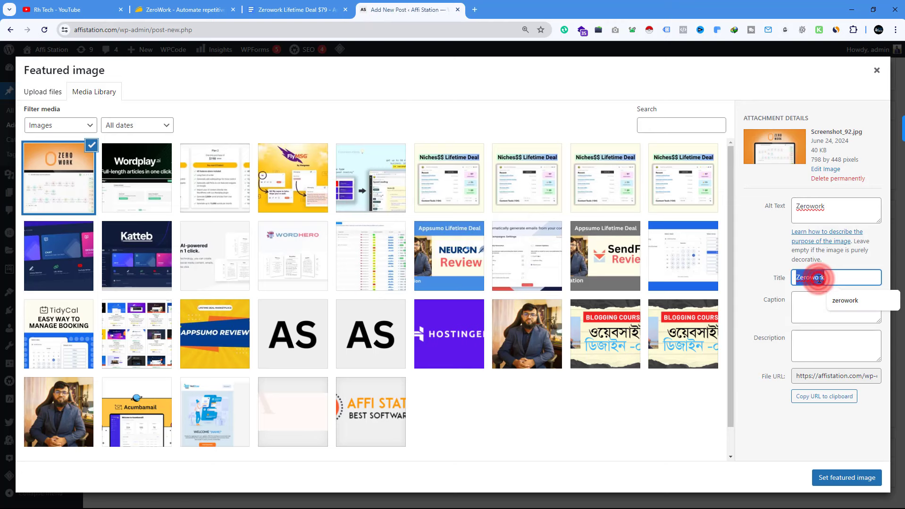
right_click(818, 278)
left_click(697, 164)
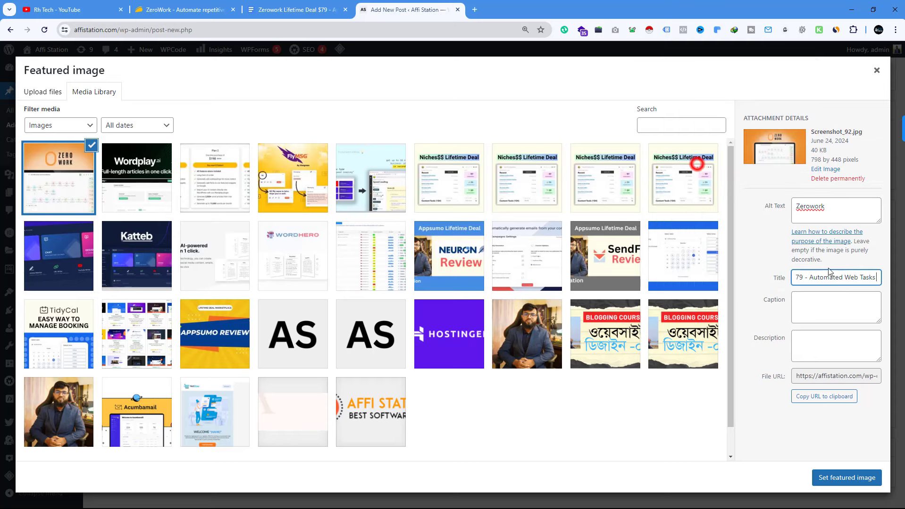
- Paste "Zerowork Lifetime Deal $79 - Automated Web Tasks" as the image's caption and description, and set it as the featured image
left_click(798, 303)
right_click(804, 303)
left_click(669, 164)
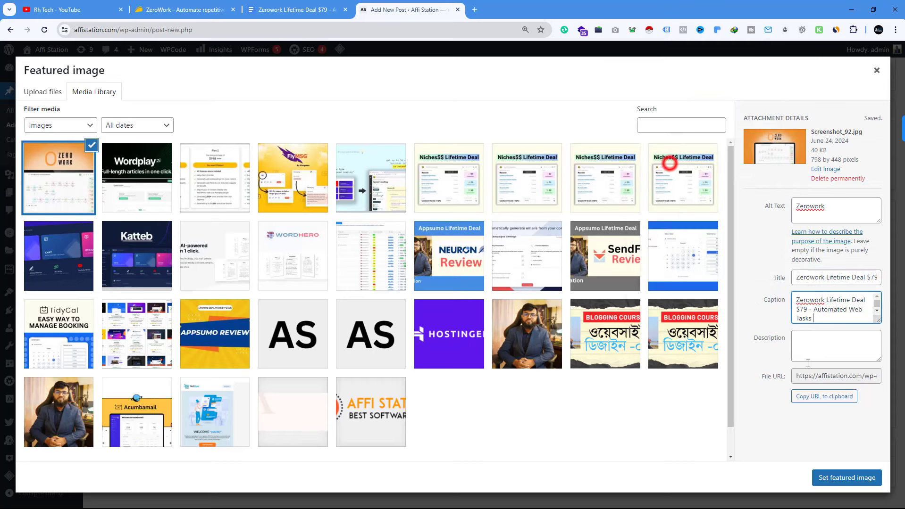
left_click(802, 343)
right_click(801, 339)
left_click(650, 203)
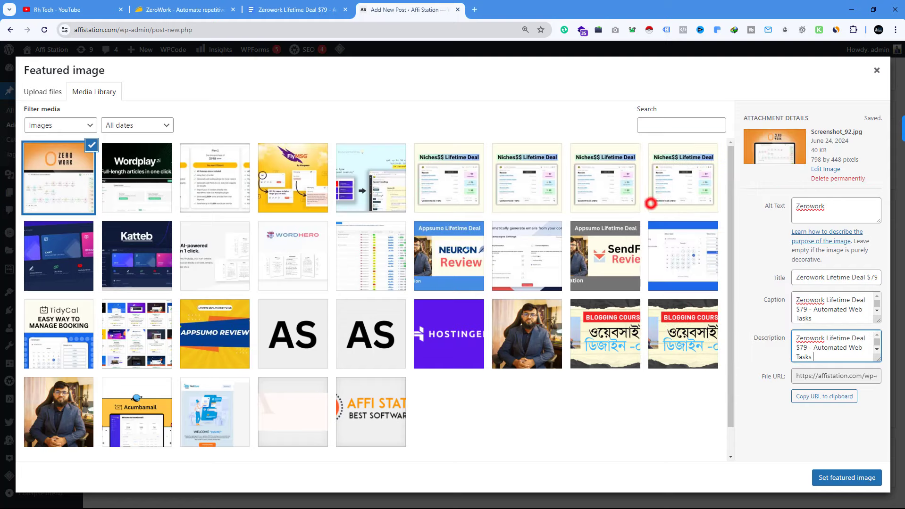
left_click(834, 478)
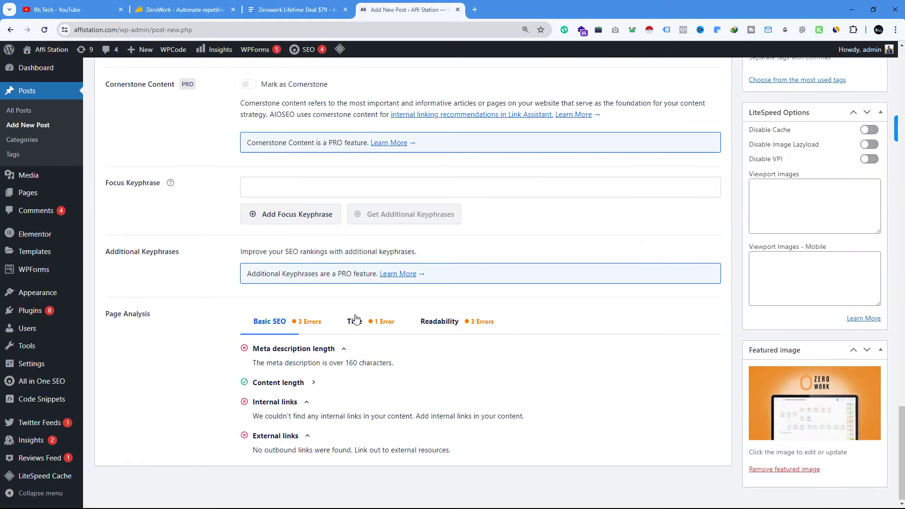
- Replace the default tags in the AIOSEO post title with "Zerowork Lifetime Deal $79 - Automated Web Tasks"
scroll(355, 320, "up", 9)
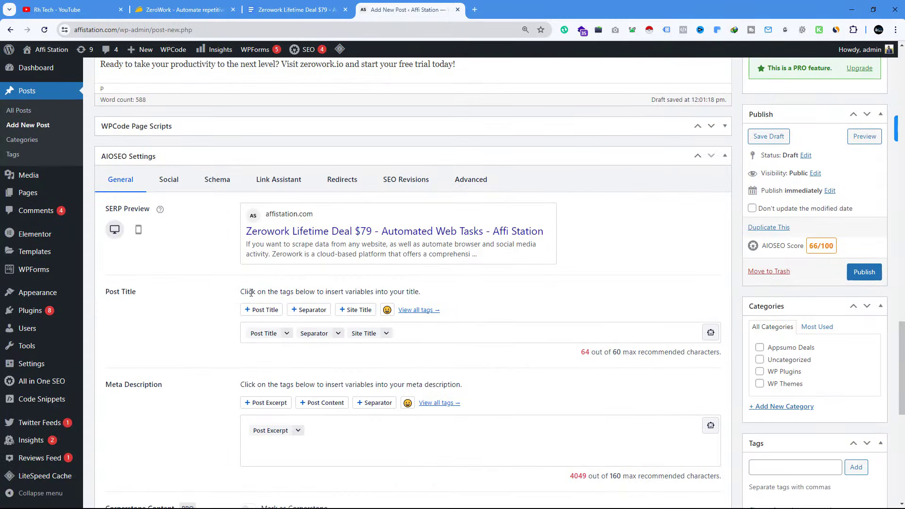
scroll(251, 293, "down", 3)
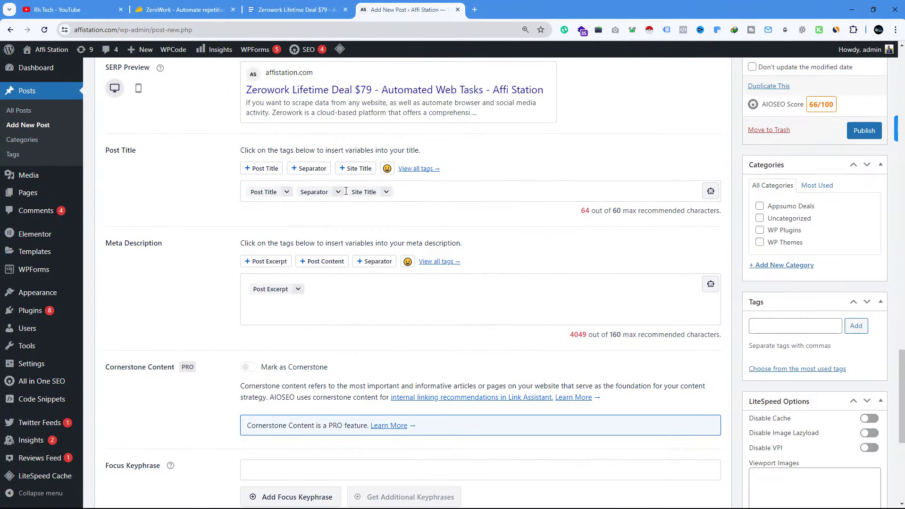
left_click(406, 193)
key("ctrl+a")
key("BackSpace")
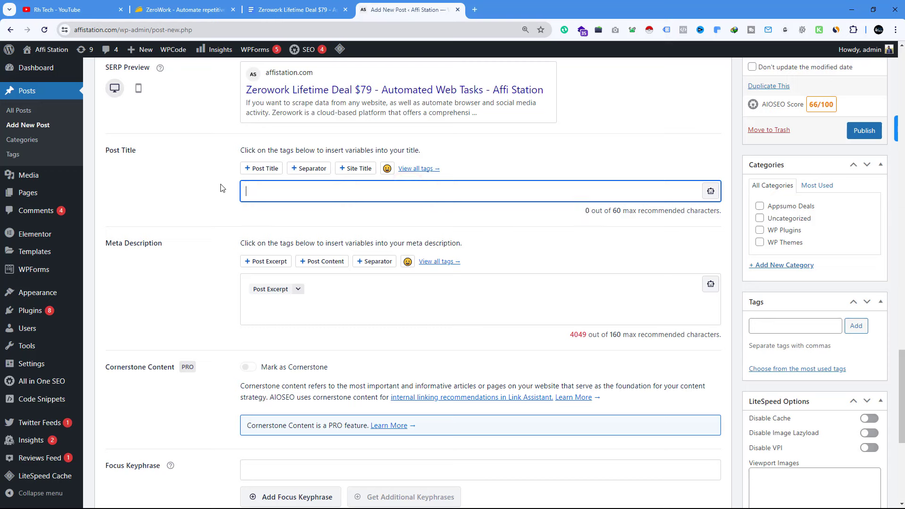
right_click(252, 188)
left_click(296, 281)
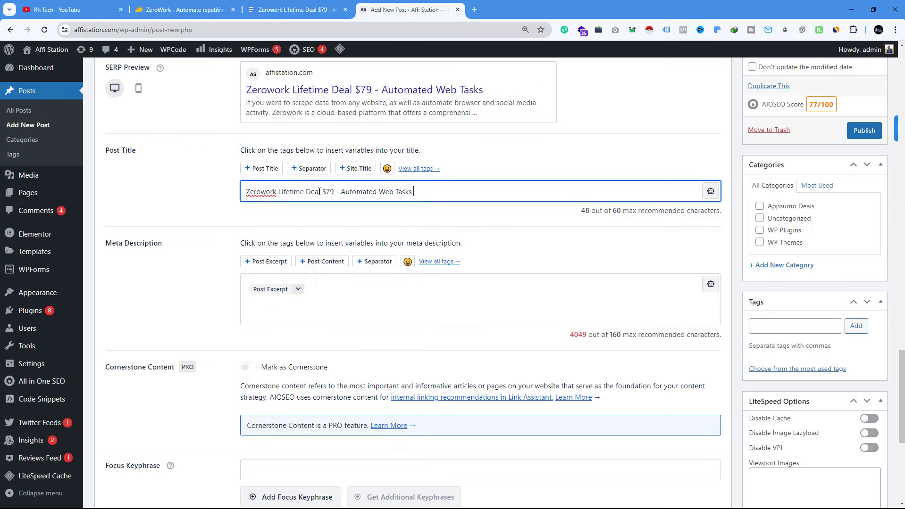
- Copy "Zerowork Lifetime Deal" from the AIOSEO post title and paste it as the focus keyphrase
left_click_drag(319, 192, 251, 193)
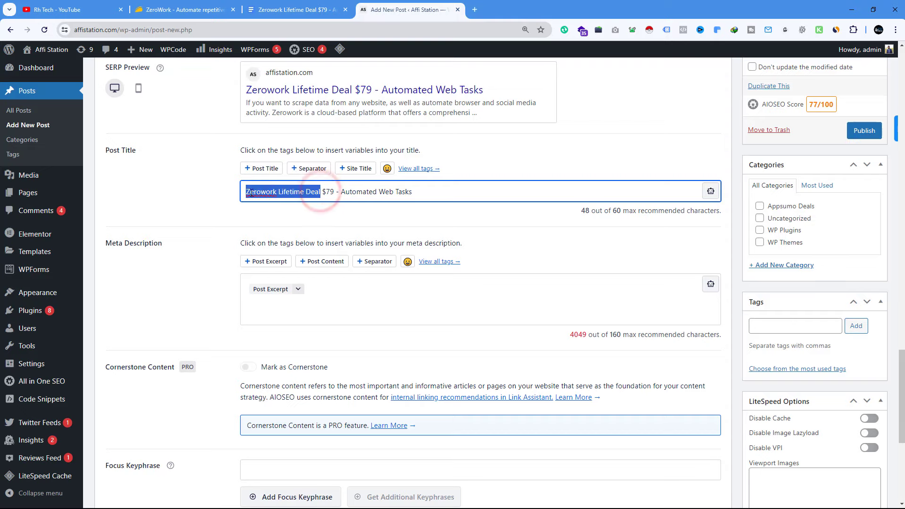
right_click(285, 194)
left_click(311, 234)
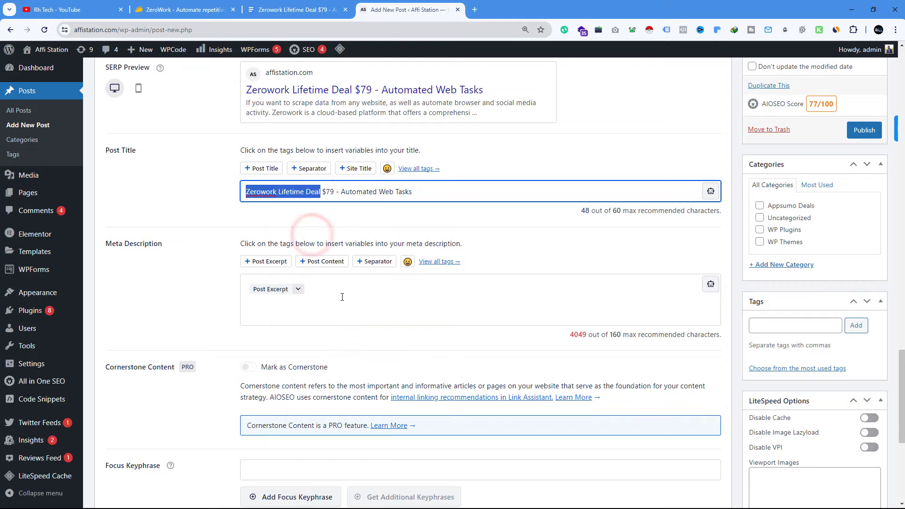
scroll(342, 297, "up", 3)
scroll(330, 294, "down", 4)
scroll(262, 285, "up", 3)
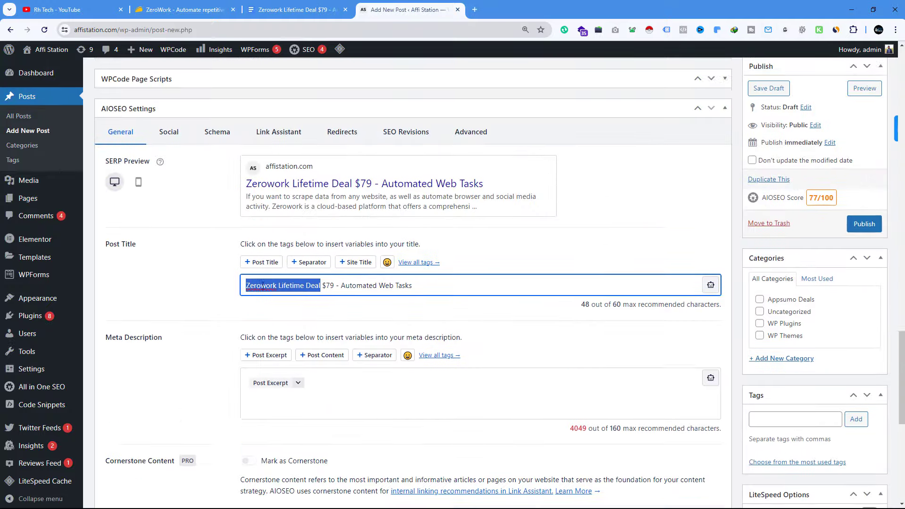
scroll(262, 284, "down", 6)
left_click(268, 283)
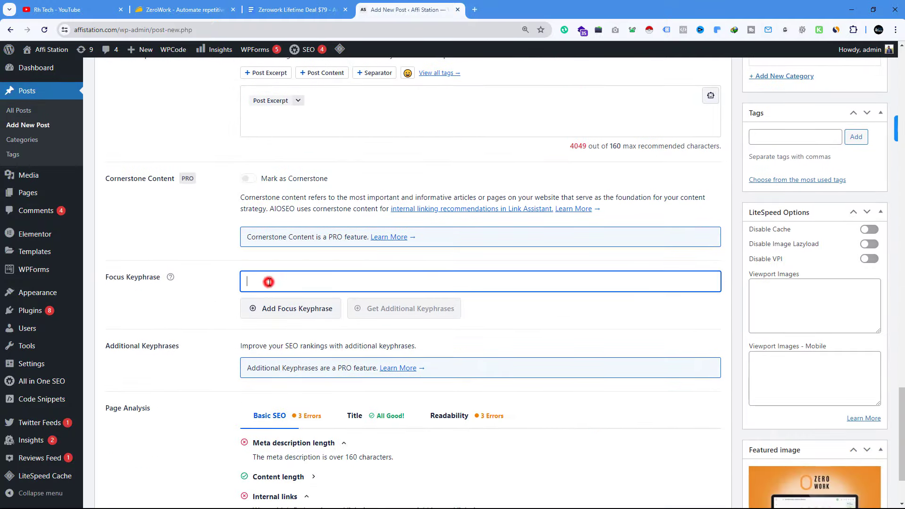
right_click(269, 283)
left_click(305, 142)
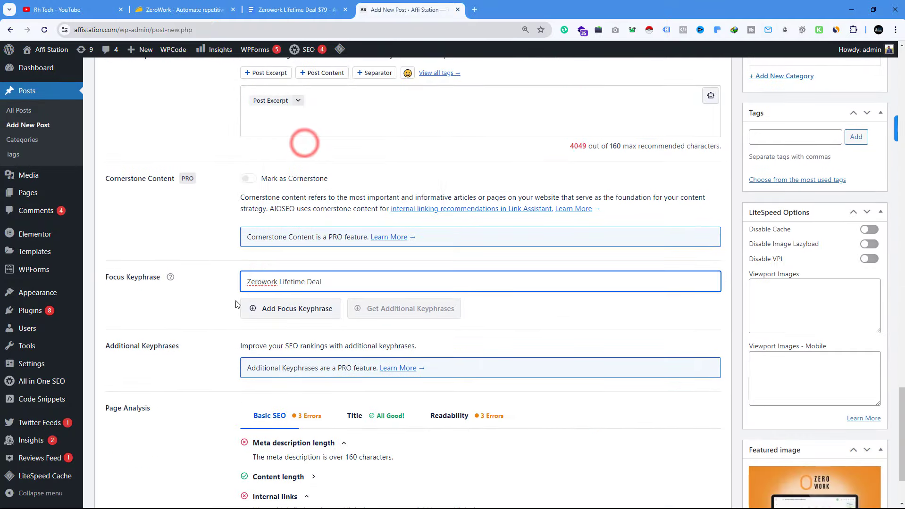
- Remove the Post Excerpt tag from the AIOSEO meta description
scroll(233, 330, "down", 2)
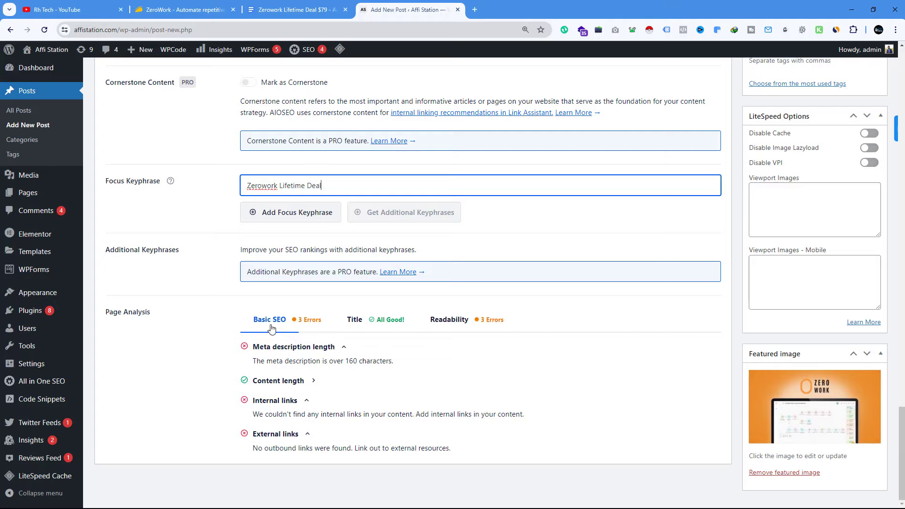
scroll(231, 348, "up", 3)
scroll(231, 347, "up", 3)
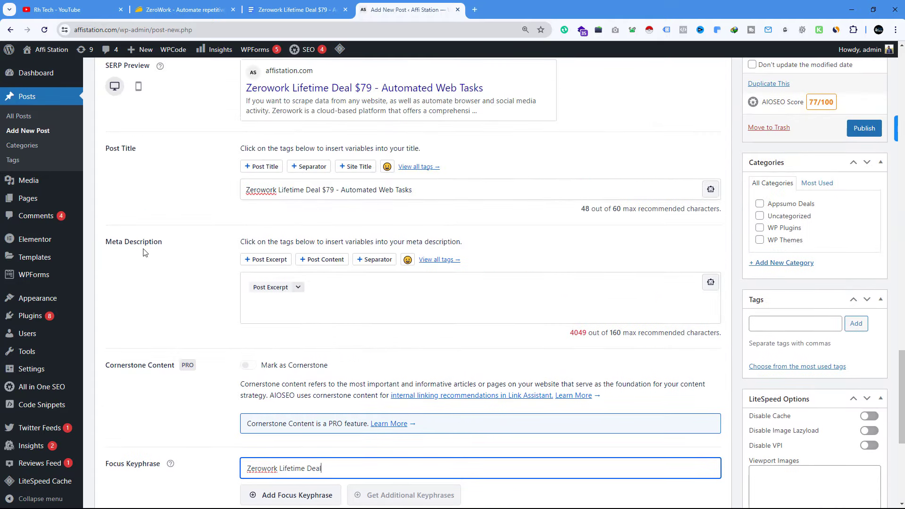
left_click(323, 283)
key("ctrl+a")
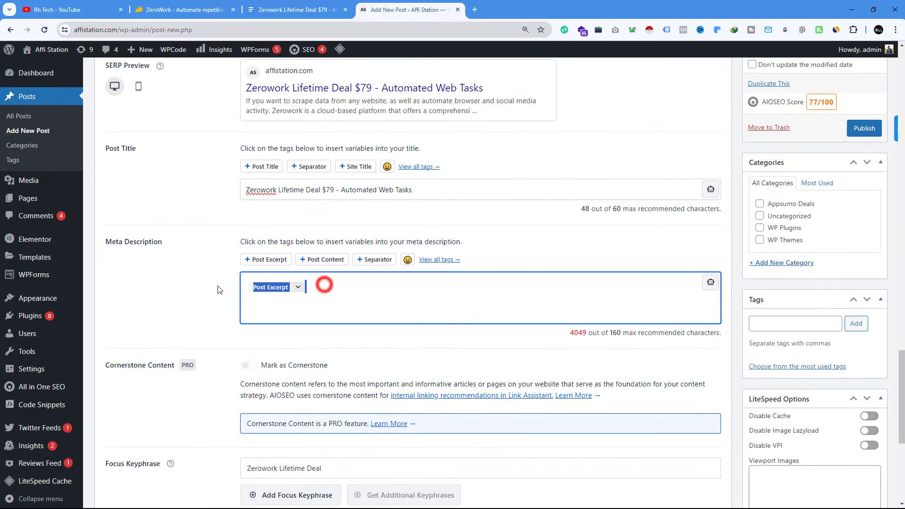
key("BackSpace")
- Copy the introduction paragraph, from "If you want to scrape data" through "process automation.", in the post's content editor
scroll(394, 291, "up", 8)
scroll(394, 292, "up", 20)
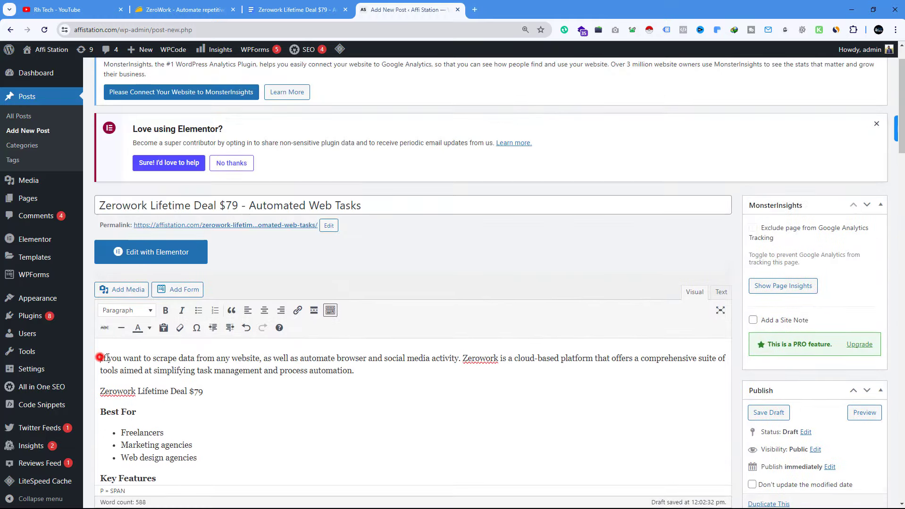
left_click_drag(100, 358, 332, 374)
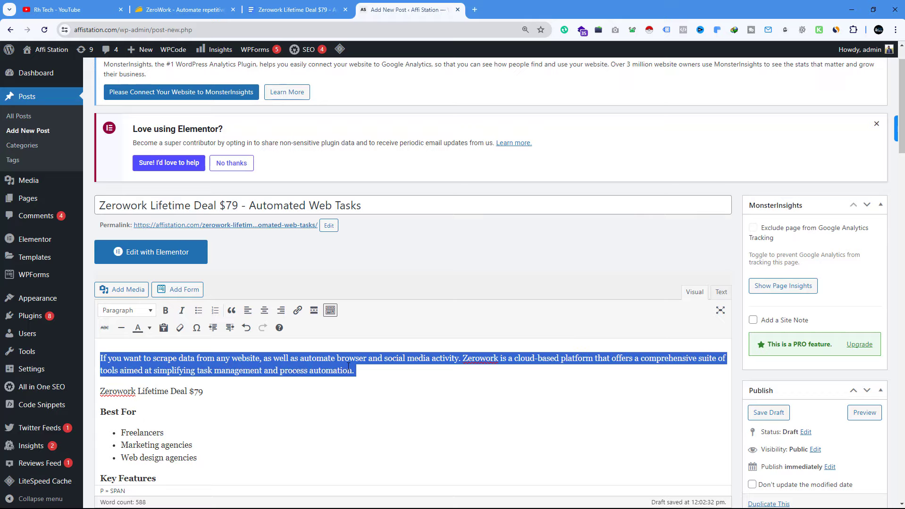
right_click(348, 367)
left_click(398, 154)
- Paste the copied introduction paragraph into the AIOSEO meta description and review the Basic SEO page analysis
scroll(459, 340, "down", 20)
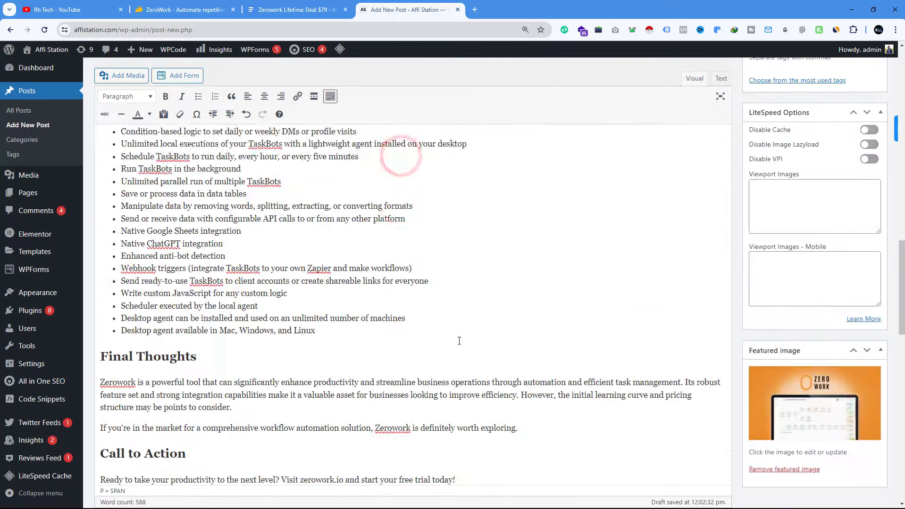
scroll(459, 341, "down", 10)
left_click(267, 231)
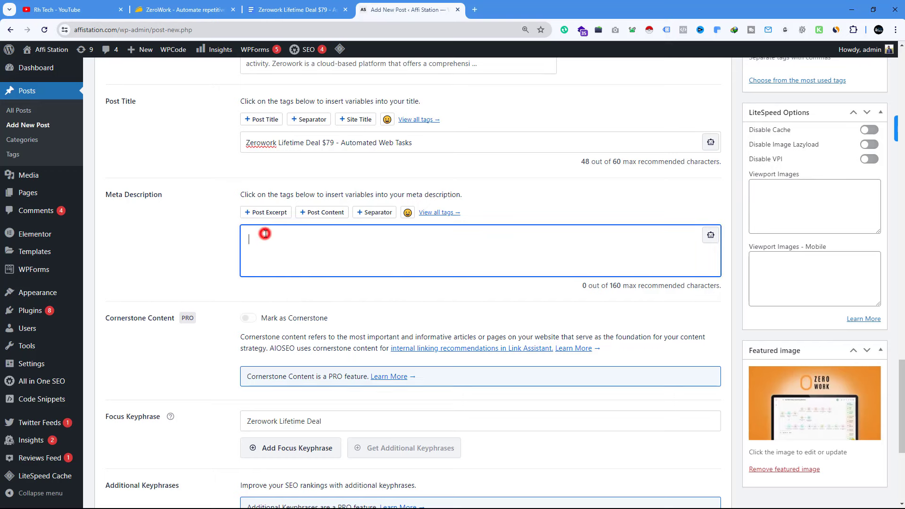
right_click(264, 235)
left_click(301, 324)
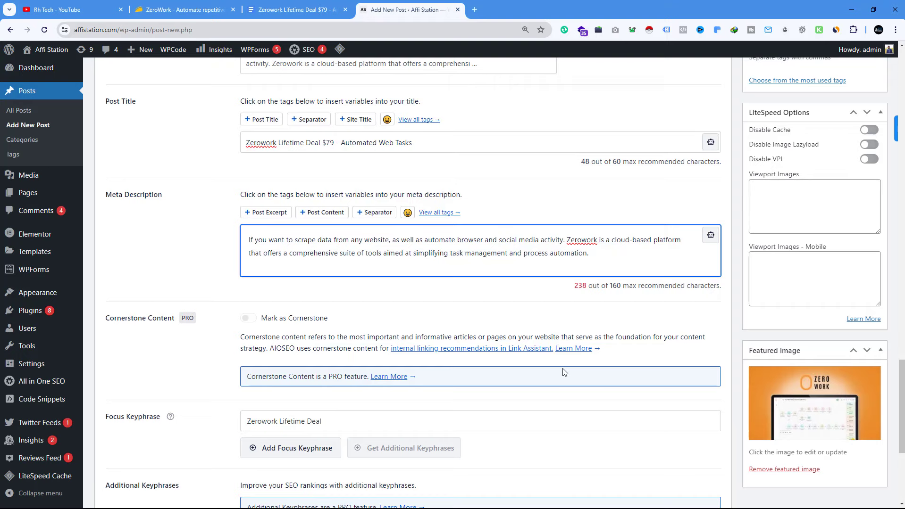
scroll(339, 337, "down", 2)
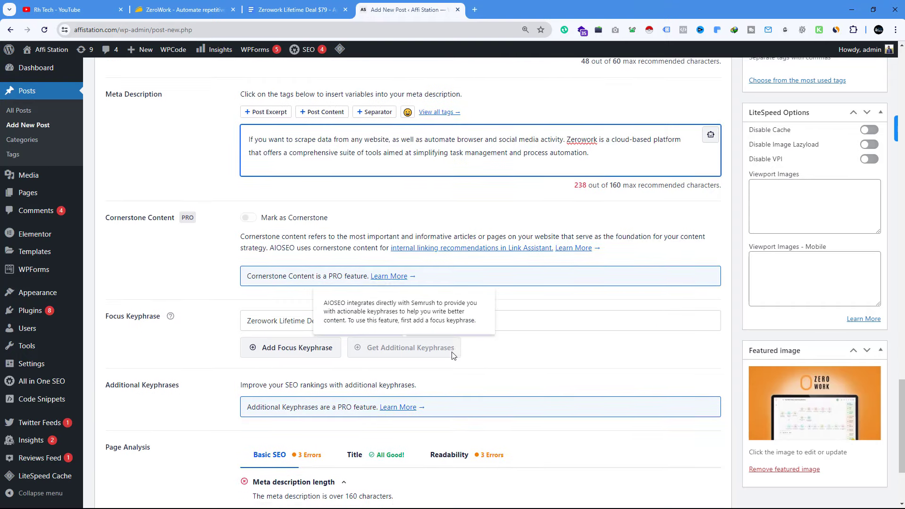
scroll(452, 406, "down", 3)
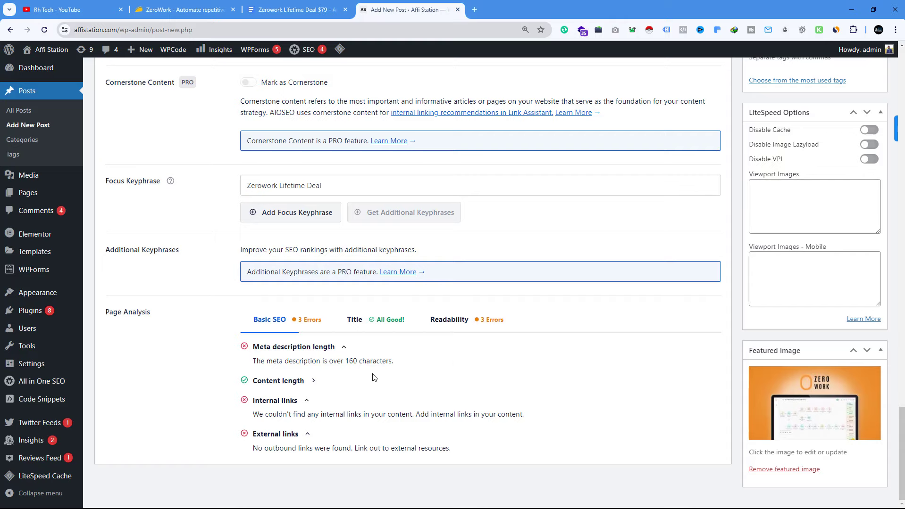
- Replace the meta description's ending after "Zerowork is" with "is here to assist you to automate your tasks!" and recheck the Basic SEO analysis
scroll(374, 377, "up", 8)
scroll(464, 315, "down", 2)
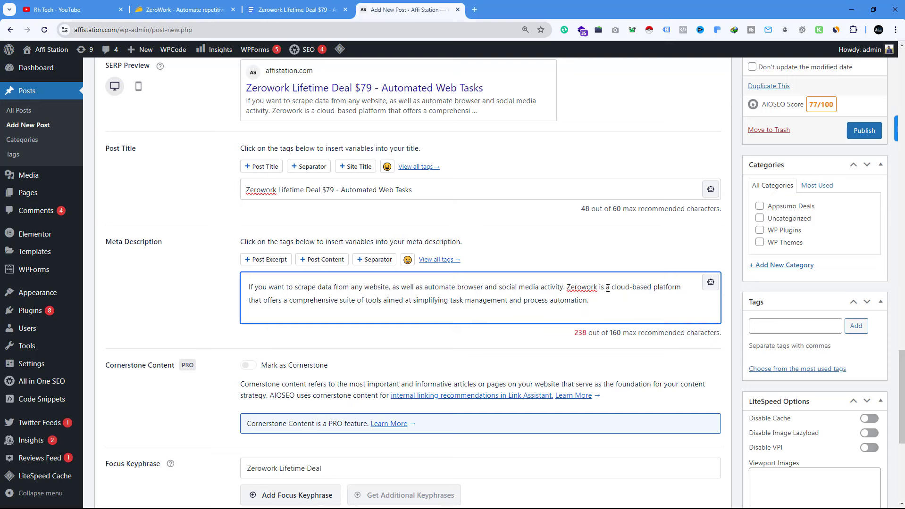
left_click_drag(607, 288, 611, 302)
key("BackSpace")
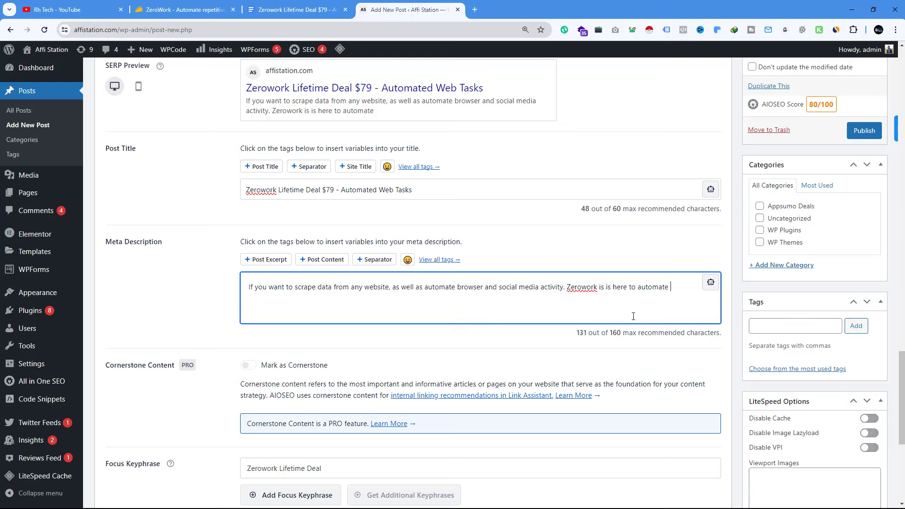
left_click(637, 287)
type("assist you to a")
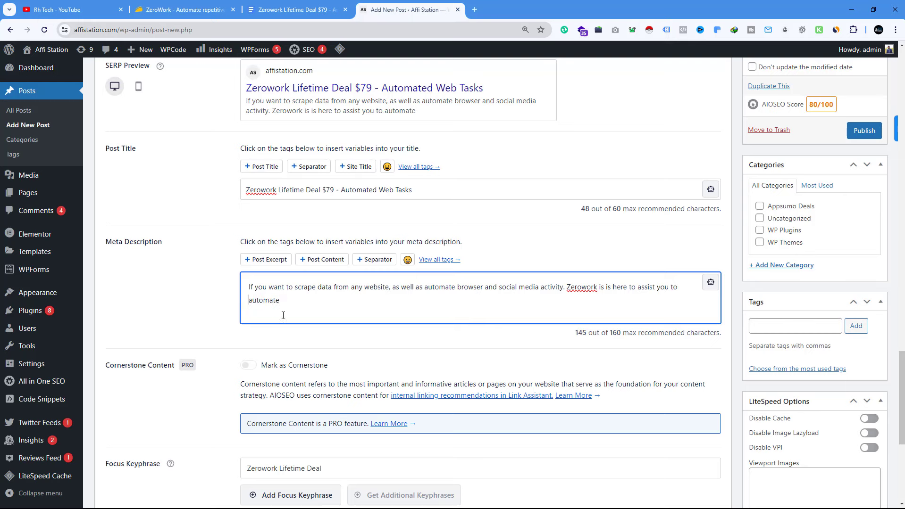
left_click(287, 302)
type("your tasks!")
scroll(460, 367, "down", 6)
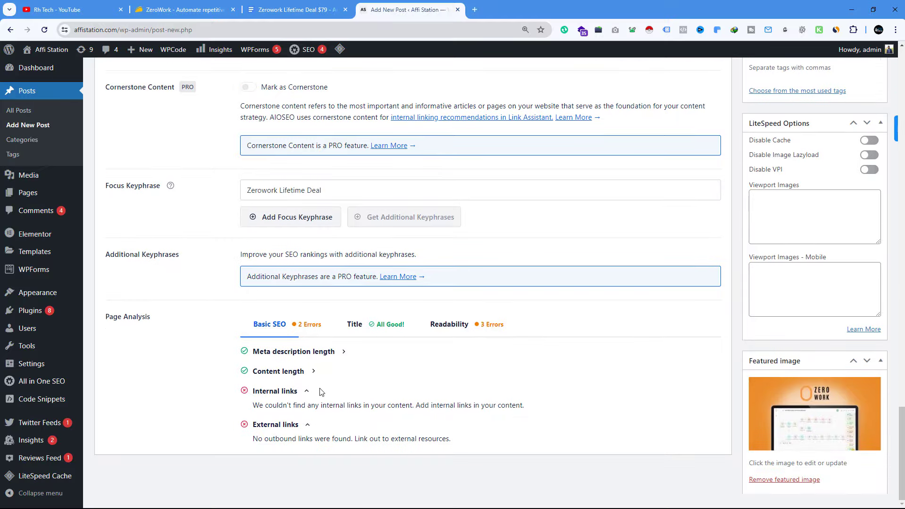
- Add the post tags "zerowork", "appsumo" and "appsumo lifetime deal"
scroll(546, 382, "up", 8)
scroll(784, 357, "down", 4)
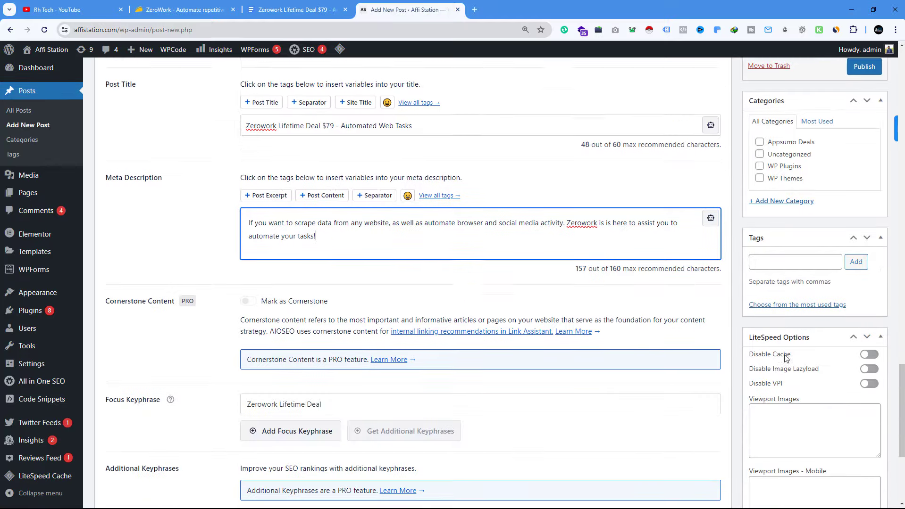
left_click(767, 236)
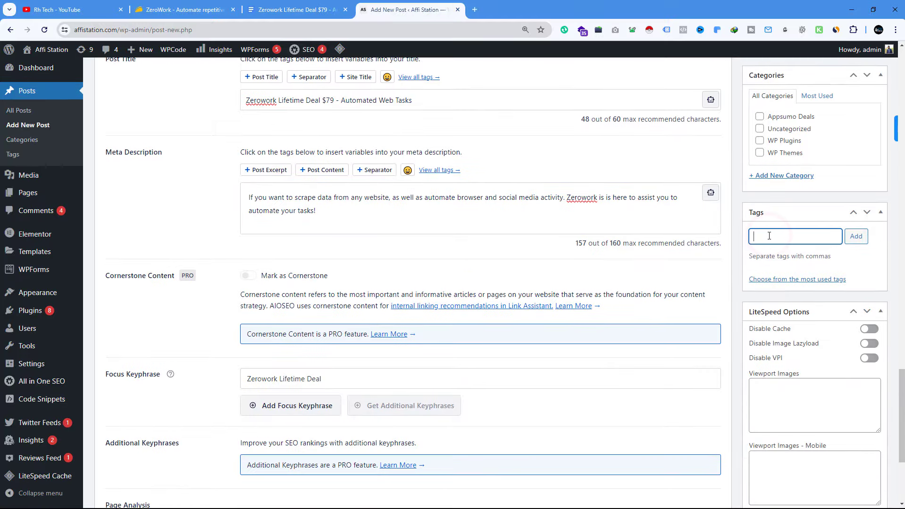
type("zerowork")
key("Return")
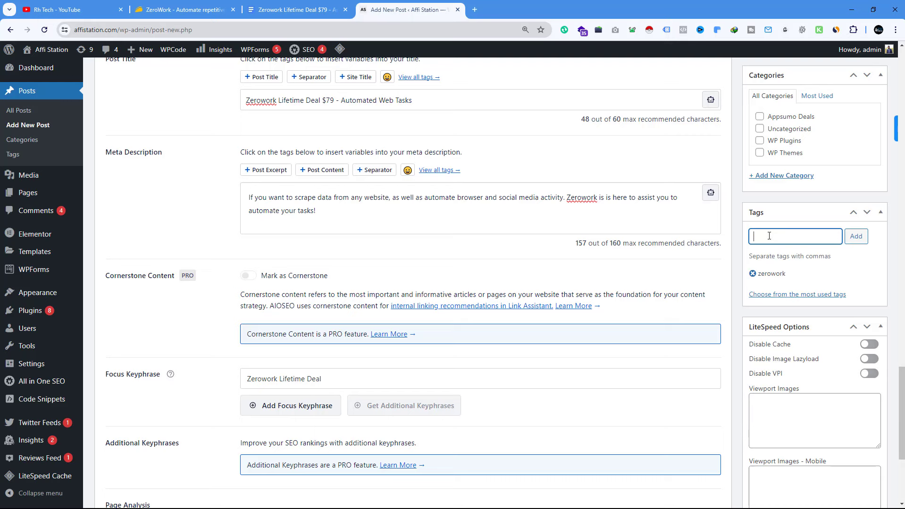
type("appsumo")
key("Return")
type("appsumo lifetime deal")
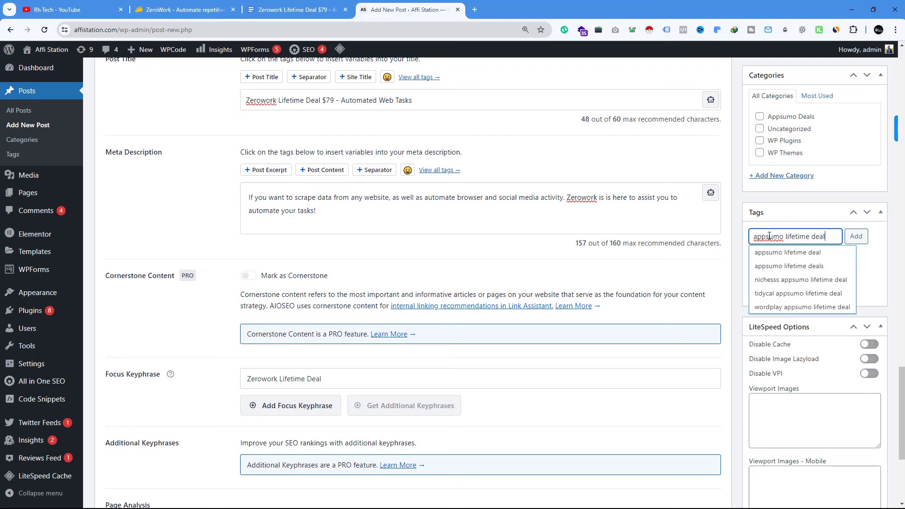
key("Return")
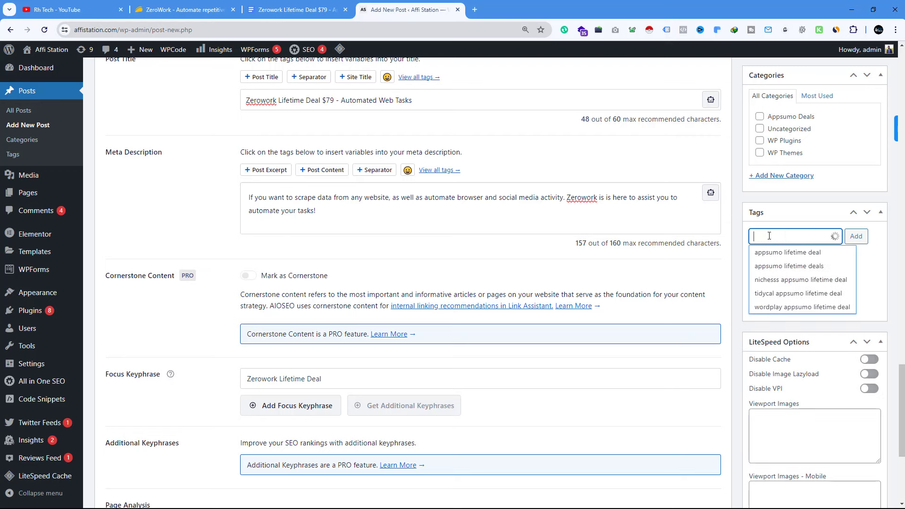
- Add the further post tags "zeork lifetime deal", "zerowork review" and "appsumo review"
type("zeork")
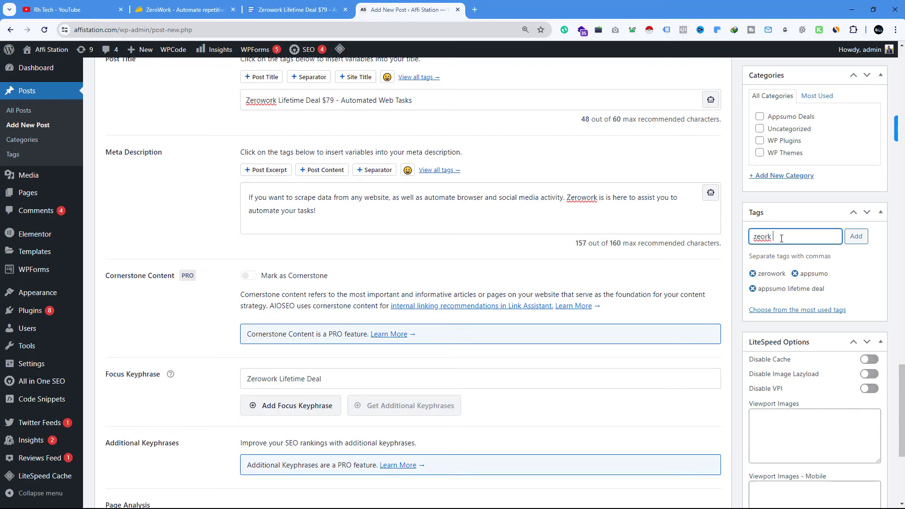
type(" lifetime deal")
key("Return")
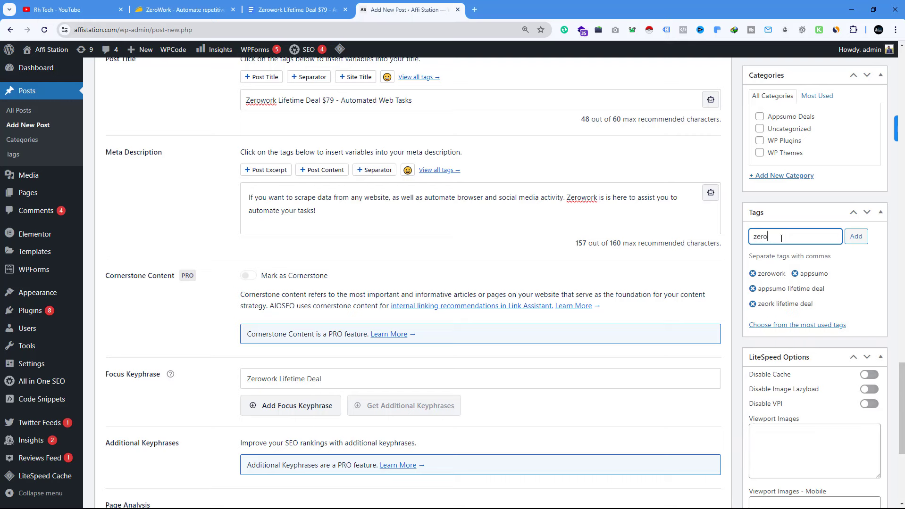
type("zerowork review")
key("Return")
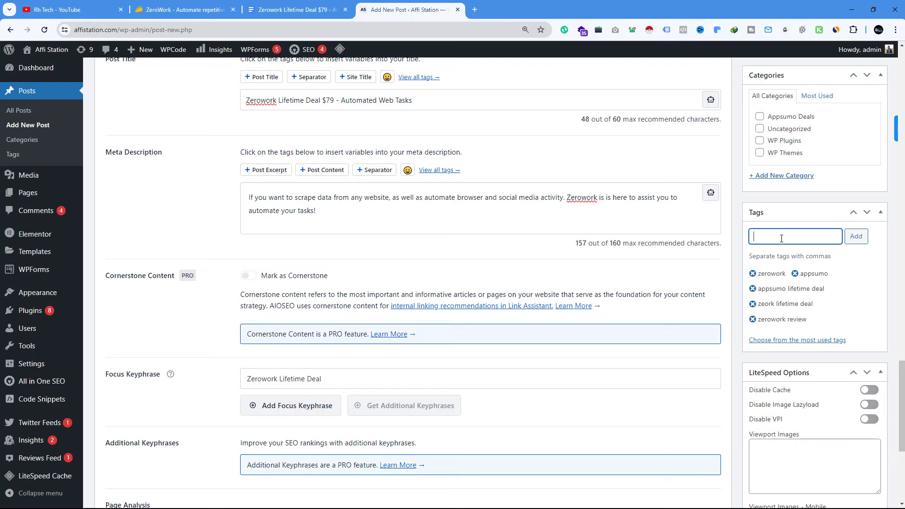
type("appsumo review")
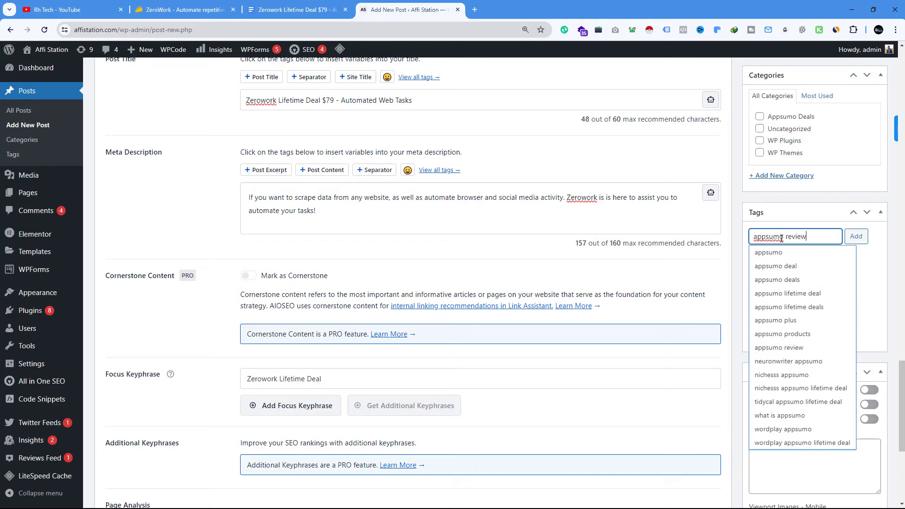
key("Return")
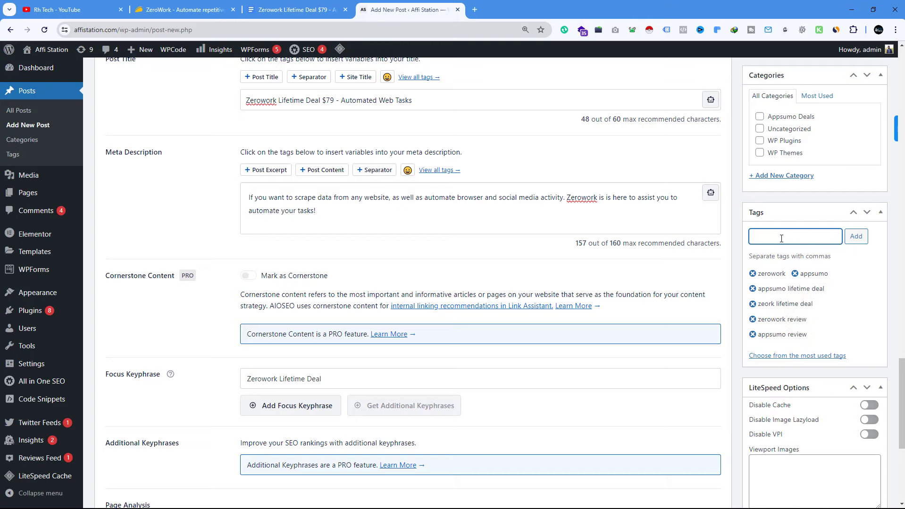
- Change the "Key Features" line in the post content from a bold paragraph to Heading 1
scroll(806, 278, "down", 5)
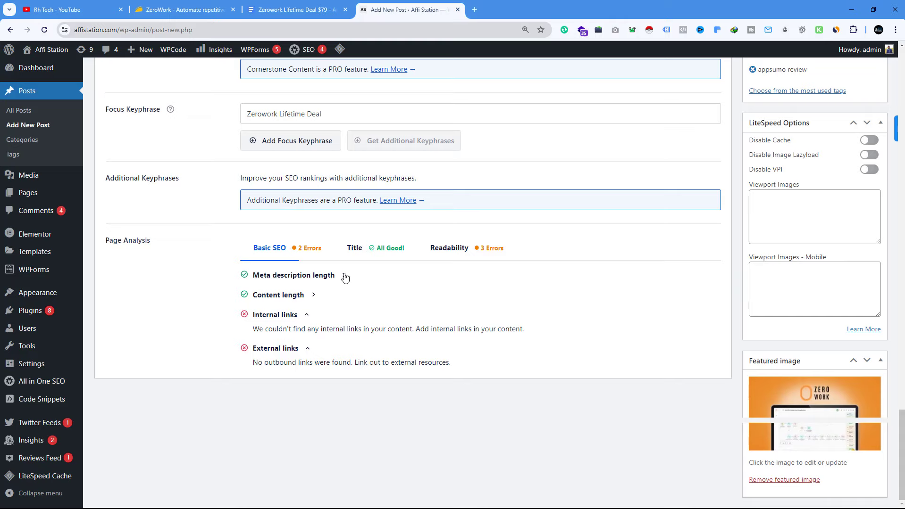
scroll(470, 319, "up", 6)
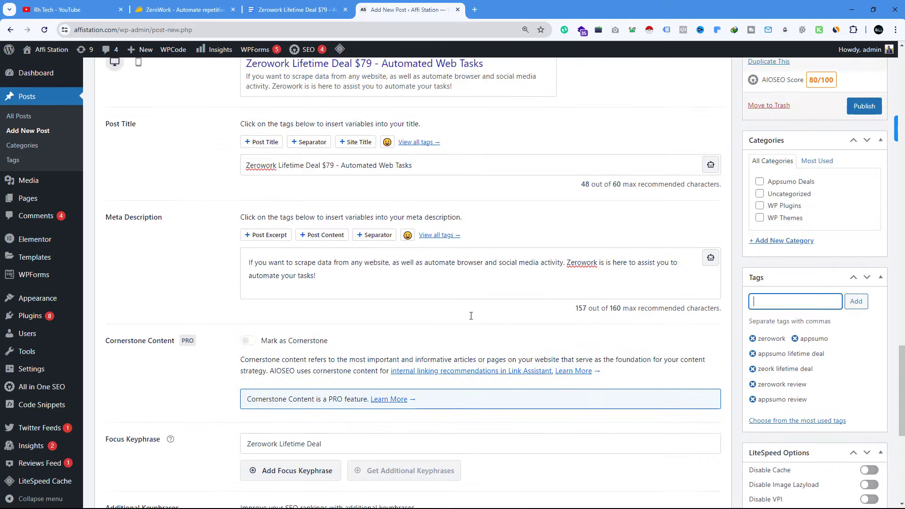
scroll(471, 316, "up", 10)
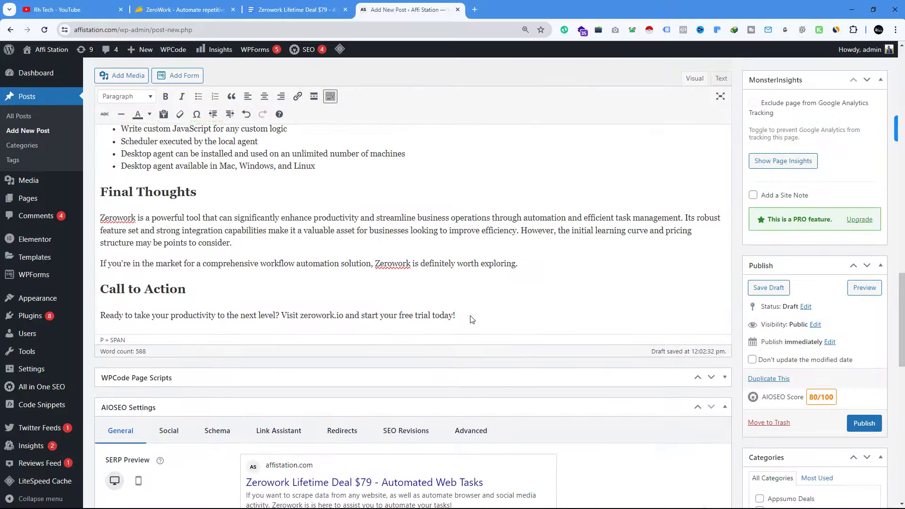
scroll(470, 316, "up", 12)
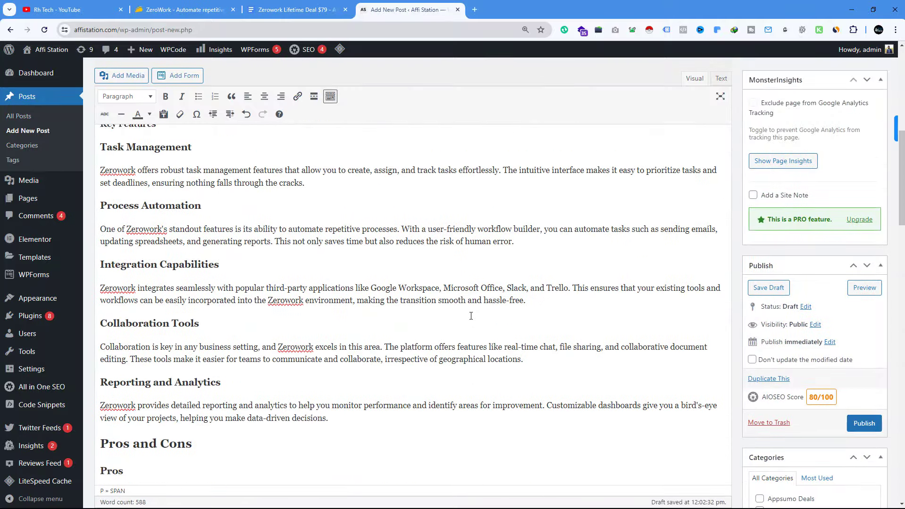
scroll(471, 316, "down", 2)
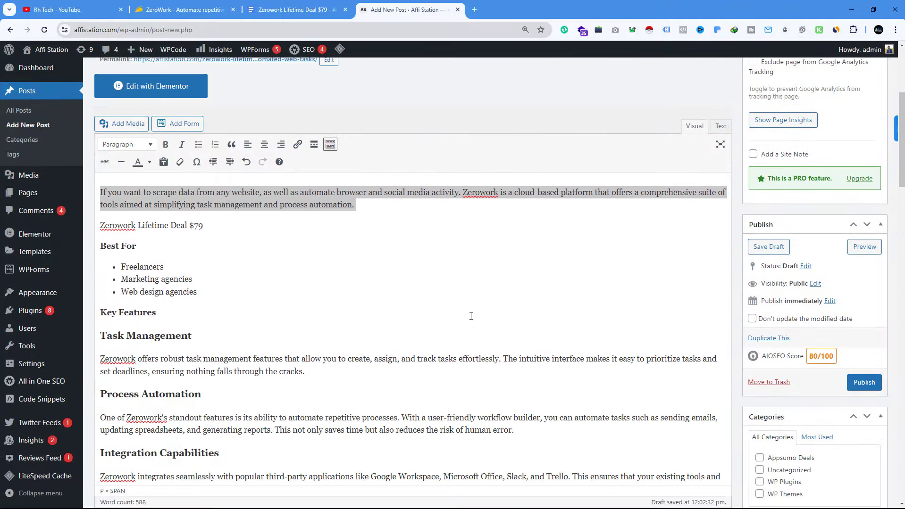
triple_click(126, 310)
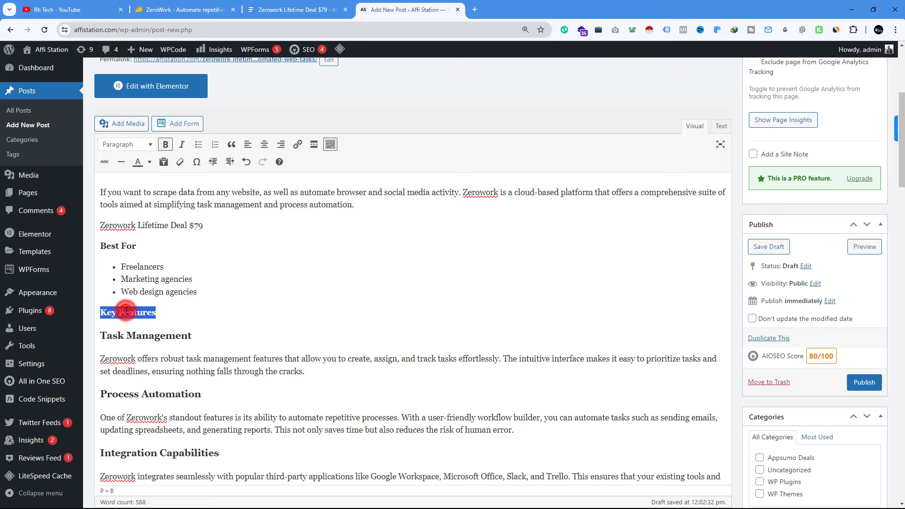
left_click(124, 146)
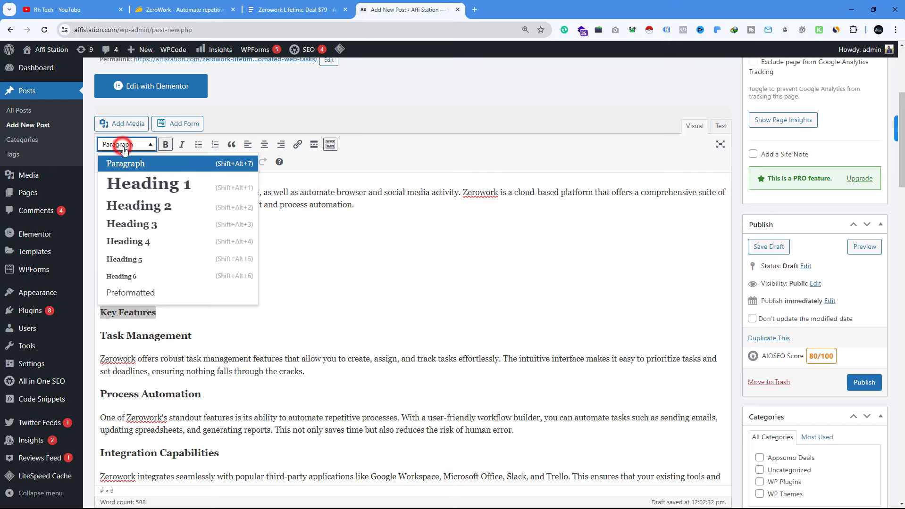
left_click(145, 183)
left_click(198, 289)
- Look through the remaining article sections and check the heading style of "Pros and Cons"
scroll(263, 308, "down", 1)
scroll(262, 308, "down", 13)
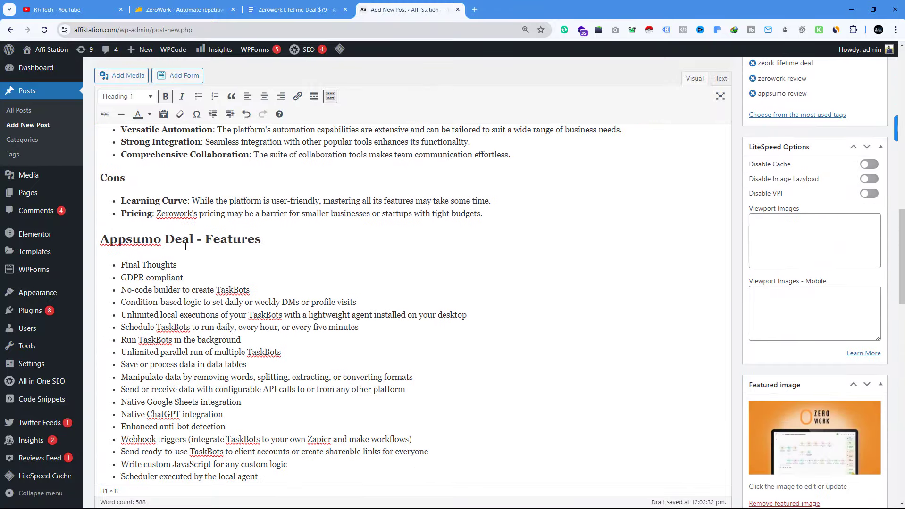
scroll(198, 249, "up", 7)
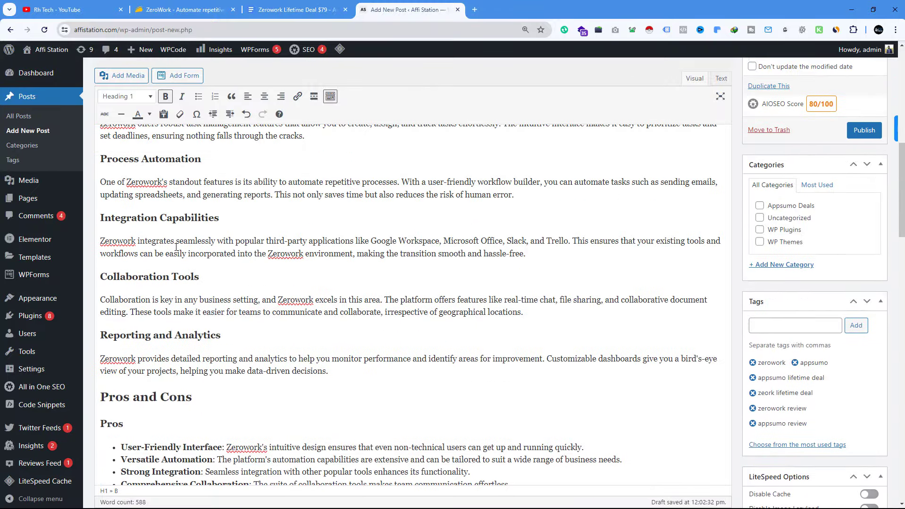
scroll(177, 248, "up", 1)
scroll(158, 287, "down", 3)
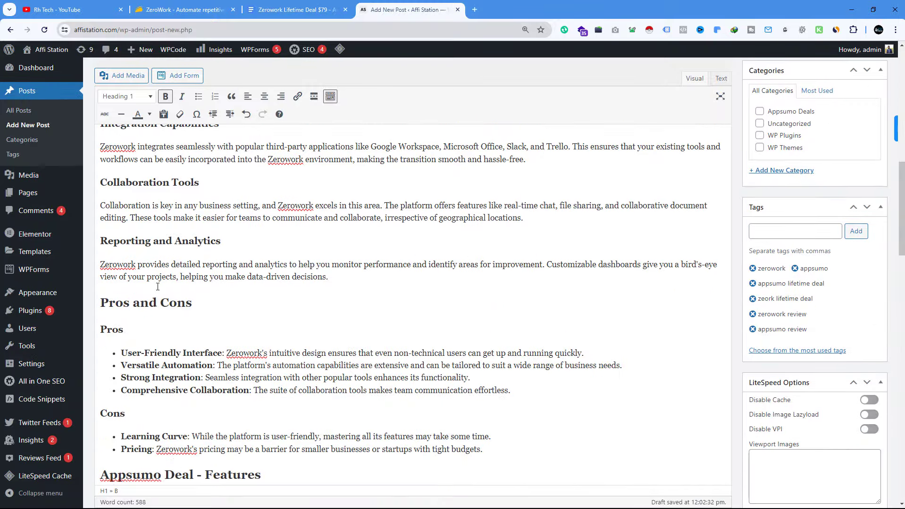
triple_click(143, 303)
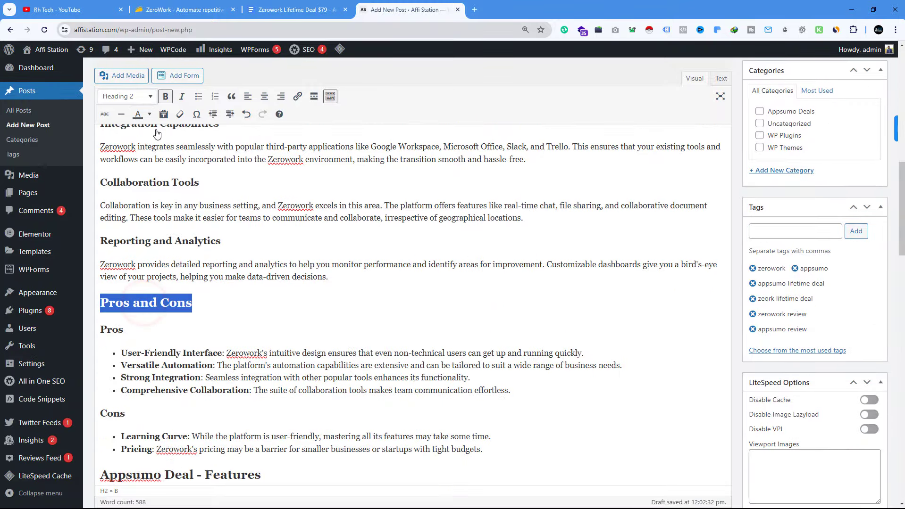
left_click(241, 272)
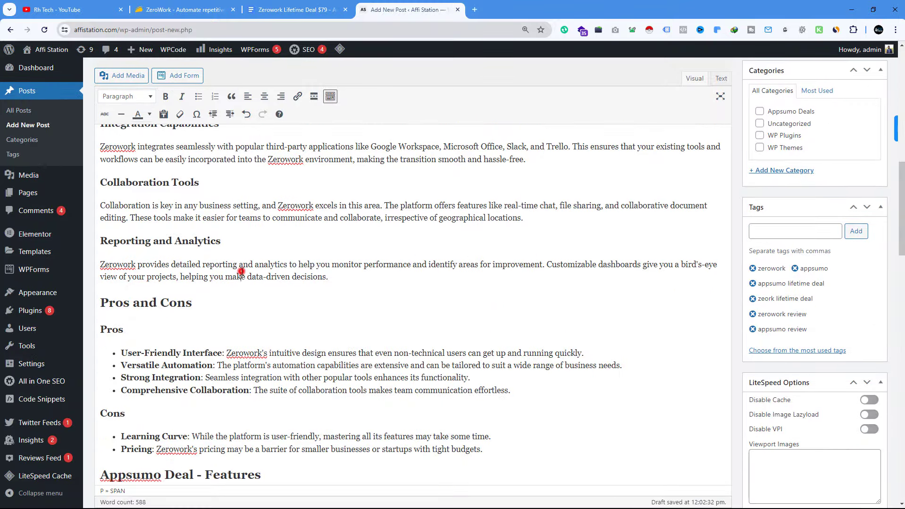
- Change the "Collaboration Tools" subheading in the post content to the Paragraph style
left_click(137, 185)
double_click(136, 186)
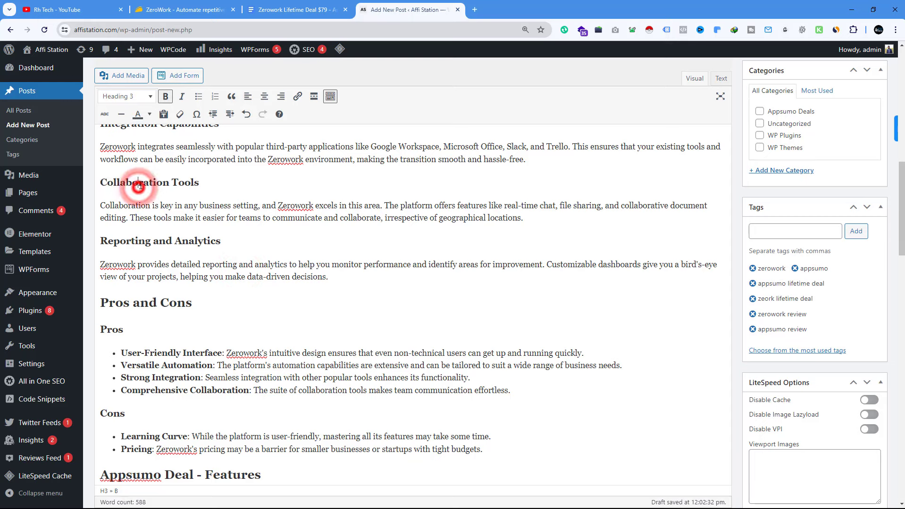
double_click(143, 183)
triple_click(143, 183)
left_click(133, 96)
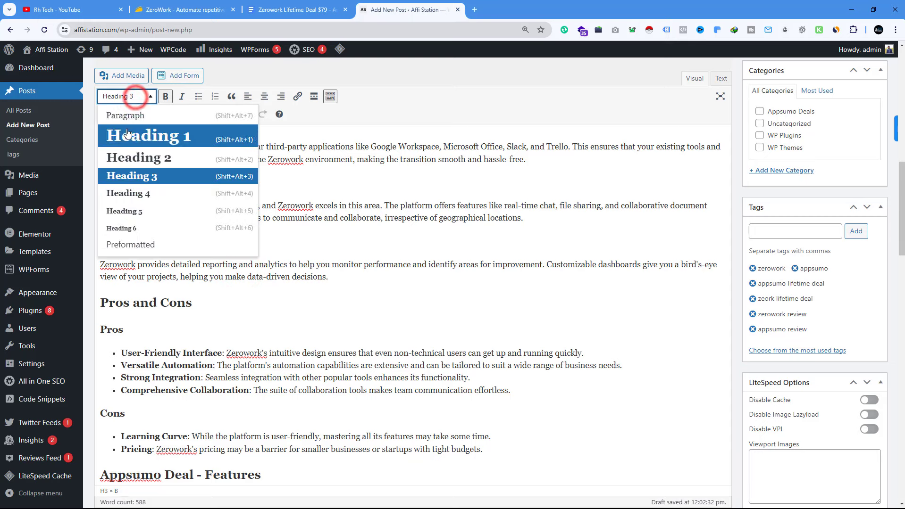
left_click(136, 122)
left_click(170, 202)
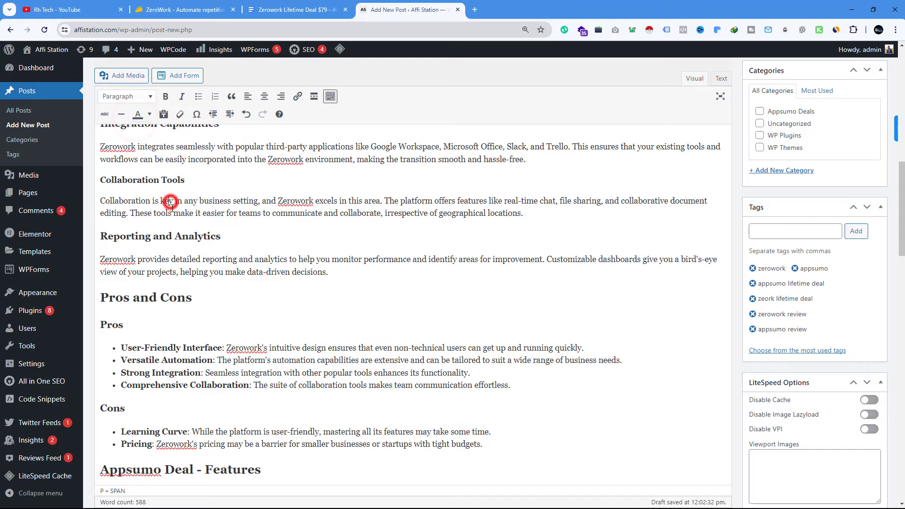
- Change the "Reporting and Analytics" and "Integration Capabilities" subheadings to the Paragraph style
left_click(167, 240)
triple_click(167, 239)
left_click(132, 96)
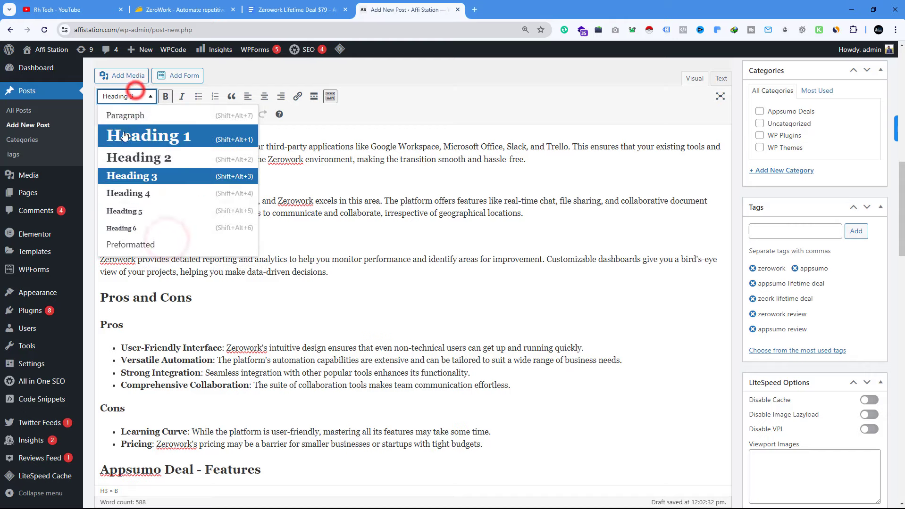
left_click(132, 116)
scroll(133, 142, "up", 3)
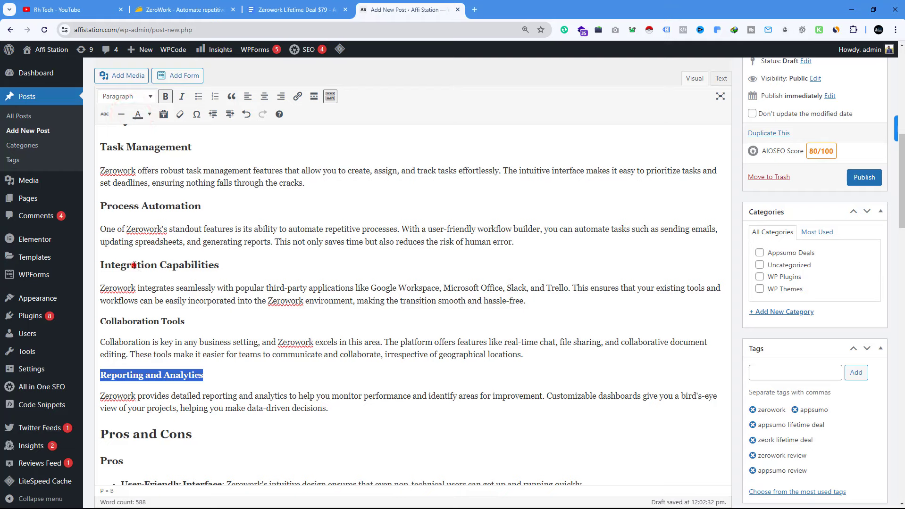
triple_click(135, 266)
left_click(121, 95)
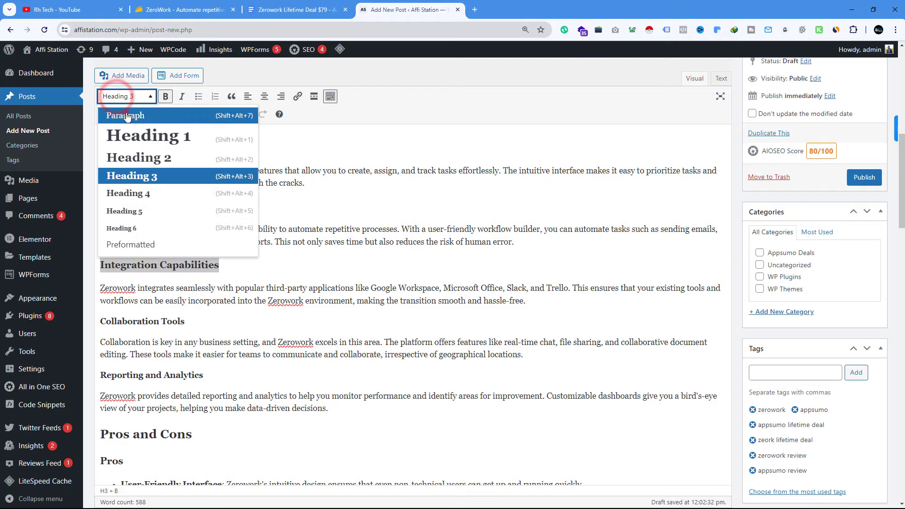
left_click(125, 114)
- Change the "Task Management" and "Process Automation" subheadings in the post content to the Paragraph style
scroll(153, 214, "up", 1)
triple_click(146, 194)
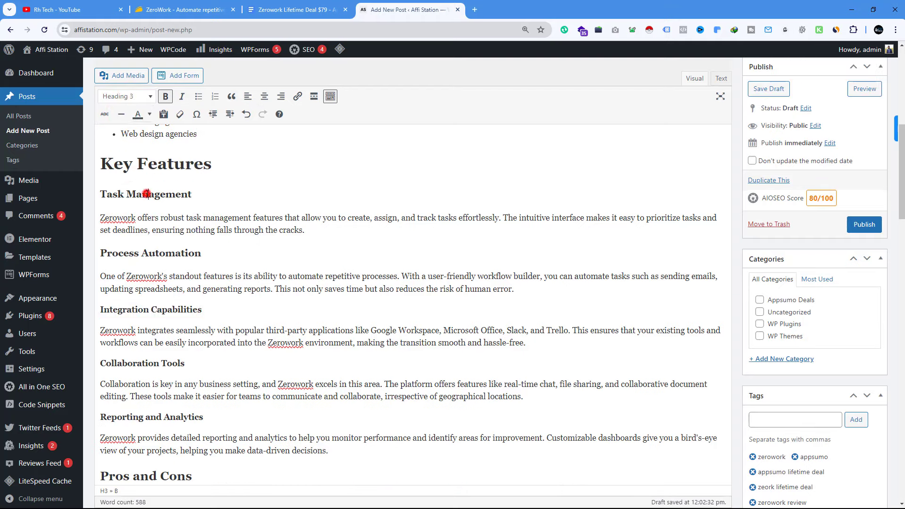
left_click(122, 96)
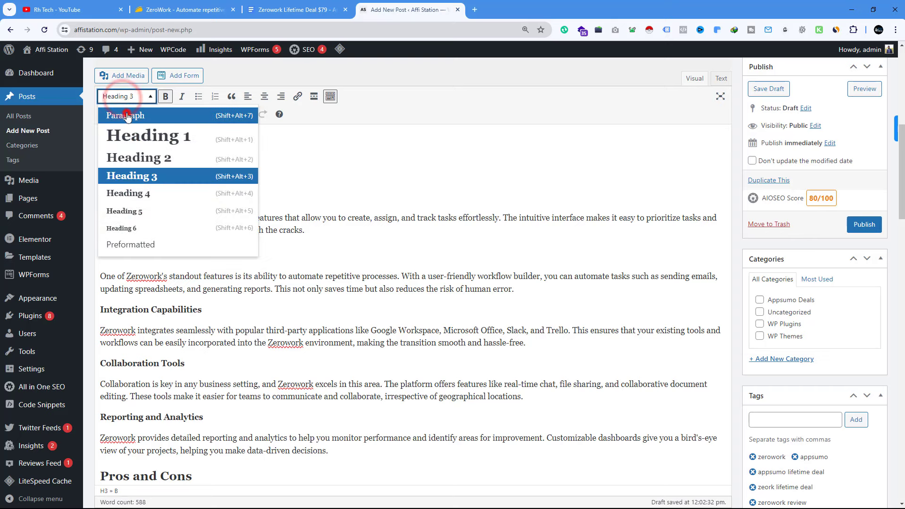
left_click(125, 114)
triple_click(135, 250)
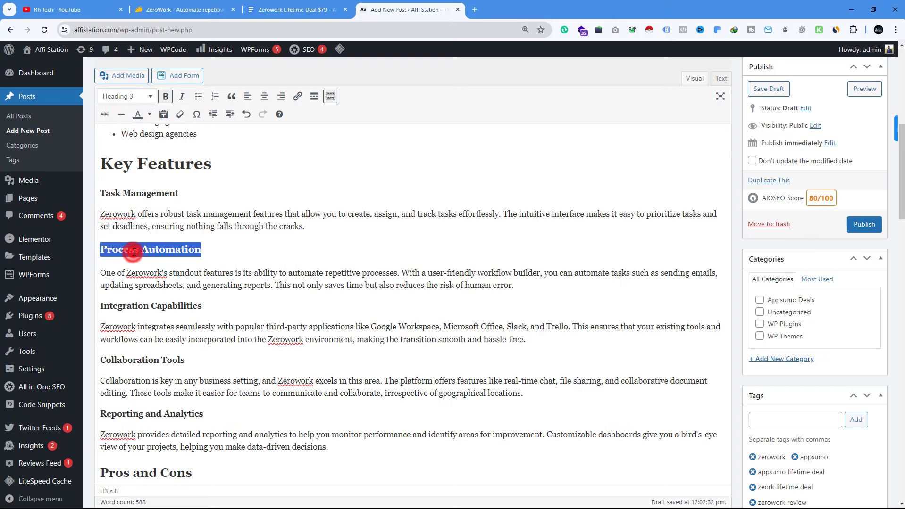
left_click(126, 97)
left_click(125, 114)
- Change the "Pros" and "Cons" subheadings in the post content to the Paragraph style
scroll(97, 214, "down", 6)
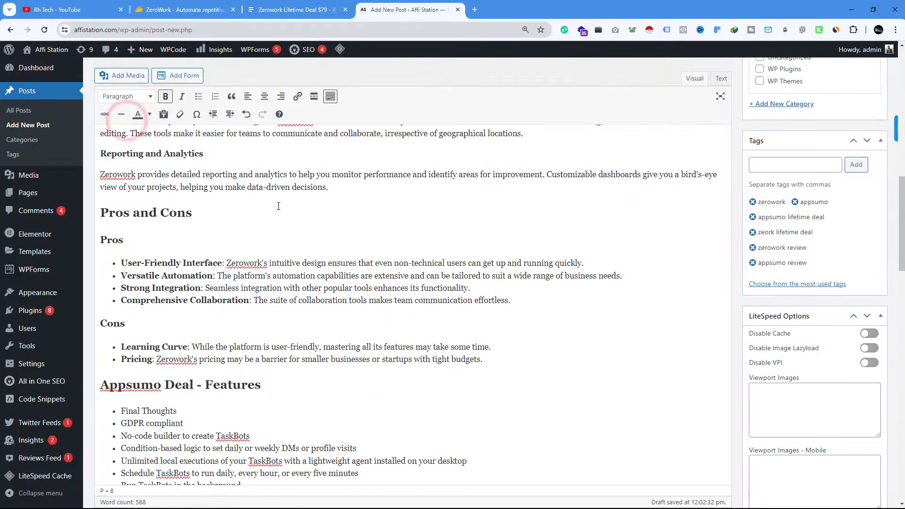
double_click(110, 213)
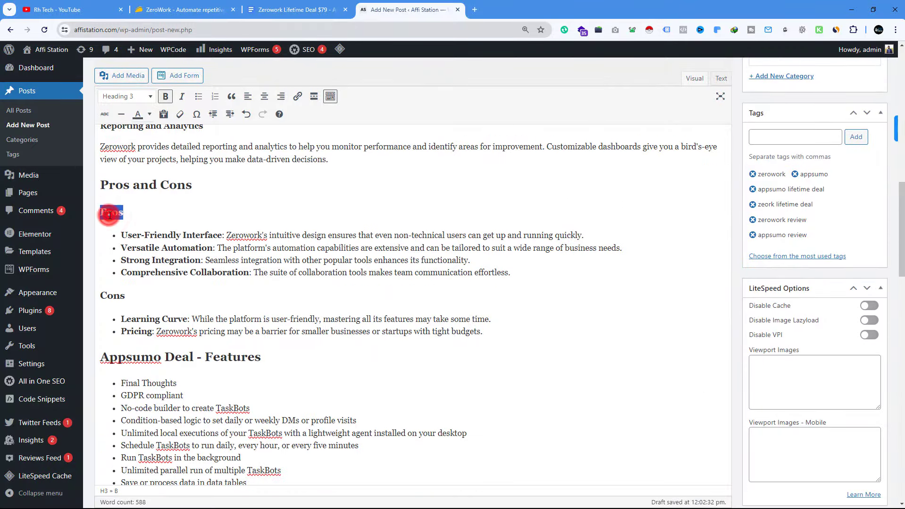
left_click(128, 76)
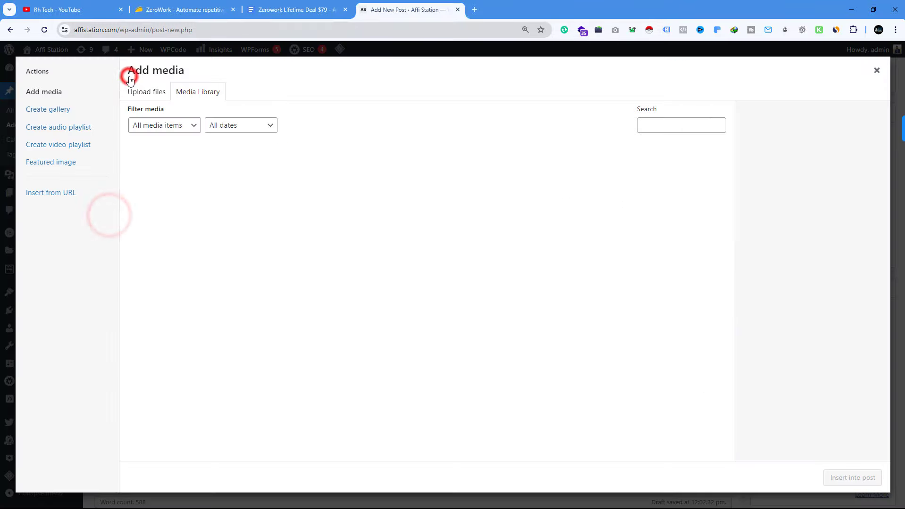
left_click(875, 71)
left_click(106, 97)
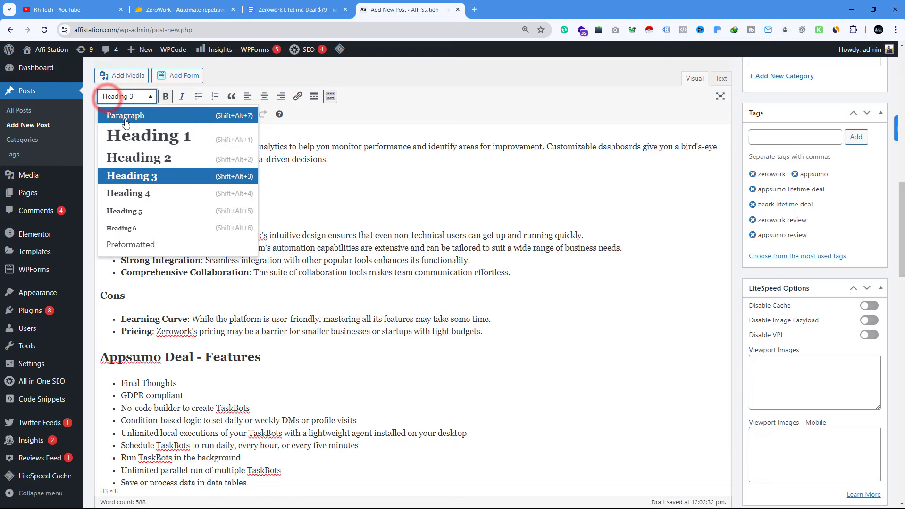
left_click(125, 118)
double_click(114, 296)
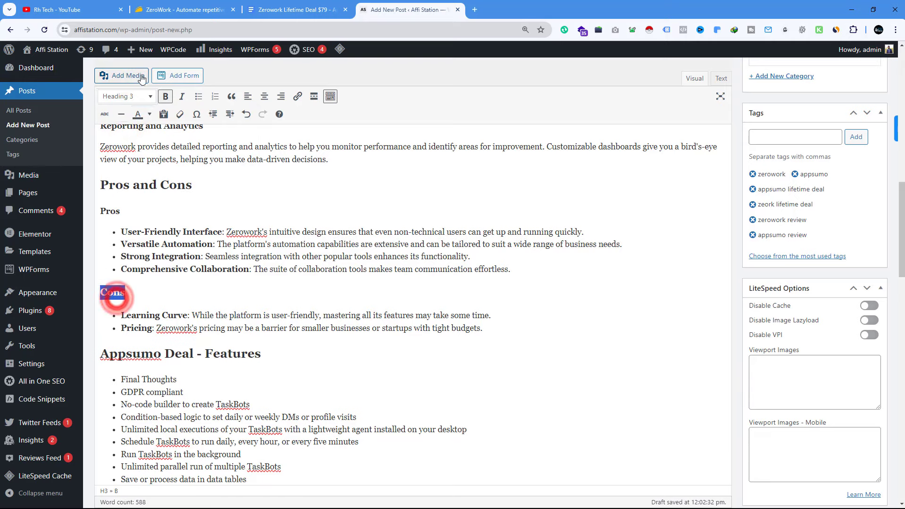
left_click(127, 96)
left_click(125, 115)
- Change the "Final Thoughts" and "Call to Action" headings at the end of the article to Heading 4
scroll(207, 184, "down", 3)
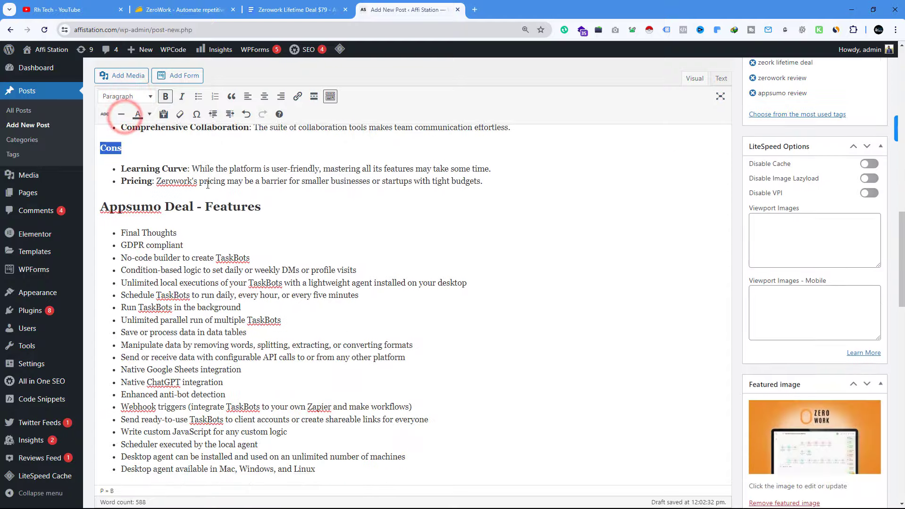
scroll(208, 185, "down", 6)
left_click(145, 211)
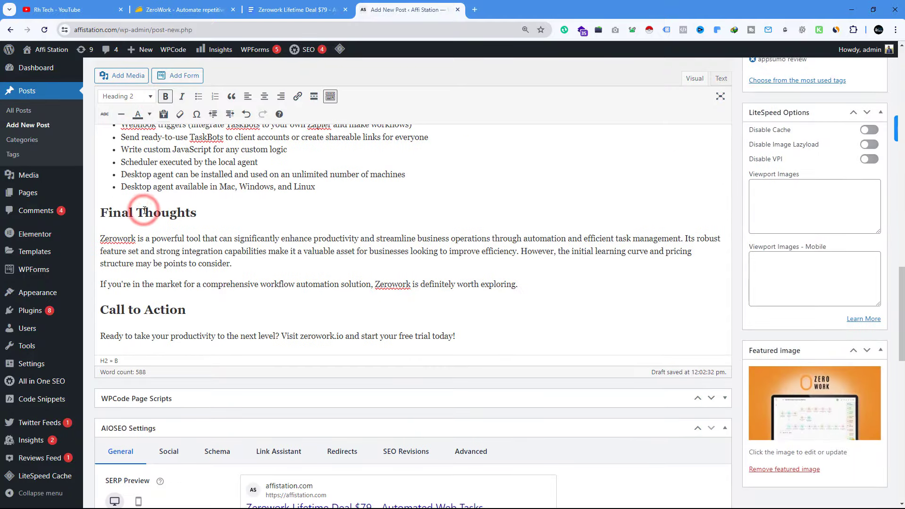
left_click(135, 309)
left_click(140, 214)
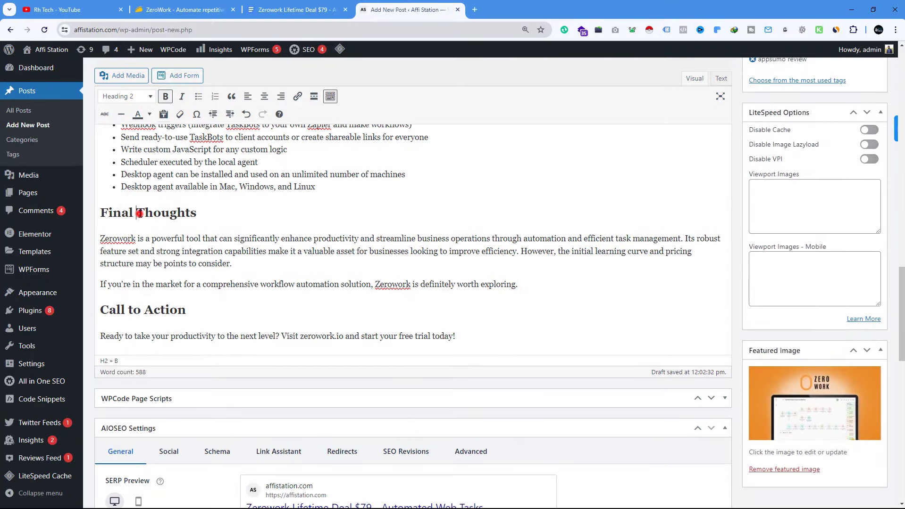
triple_click(139, 213)
left_click(133, 96)
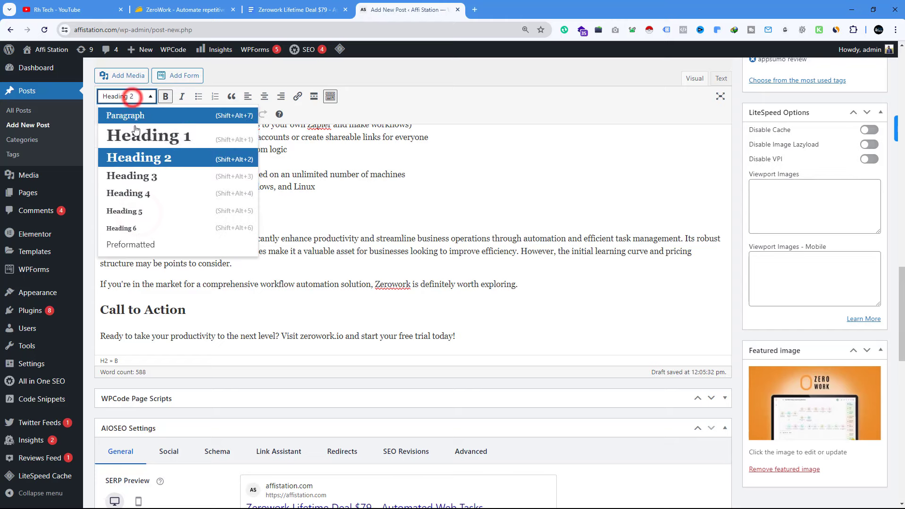
left_click(132, 196)
left_click(185, 204)
triple_click(124, 306)
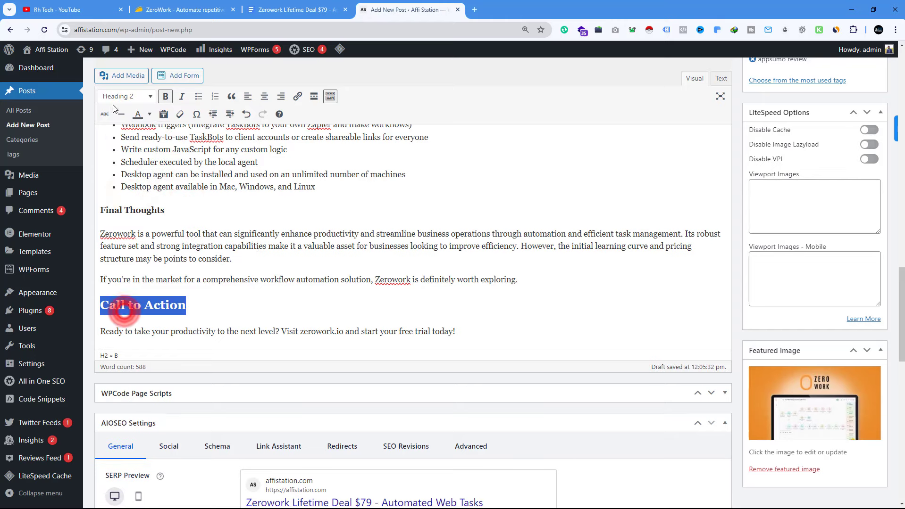
left_click(126, 95)
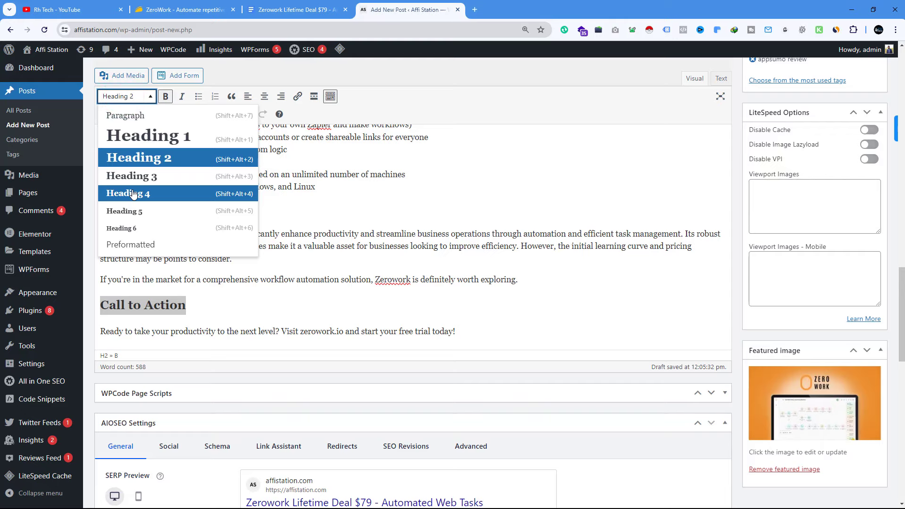
left_click(134, 194)
- Change the "Appsumo Deal - Features" heading to Heading 3 and check the styles of "Pros and Cons" and "Key Features"
scroll(129, 255, "up", 6)
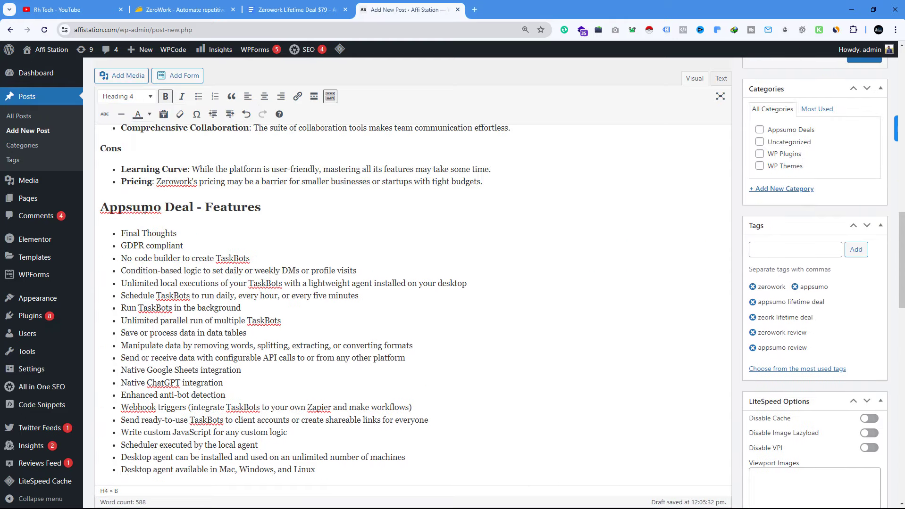
triple_click(122, 207)
left_click(124, 96)
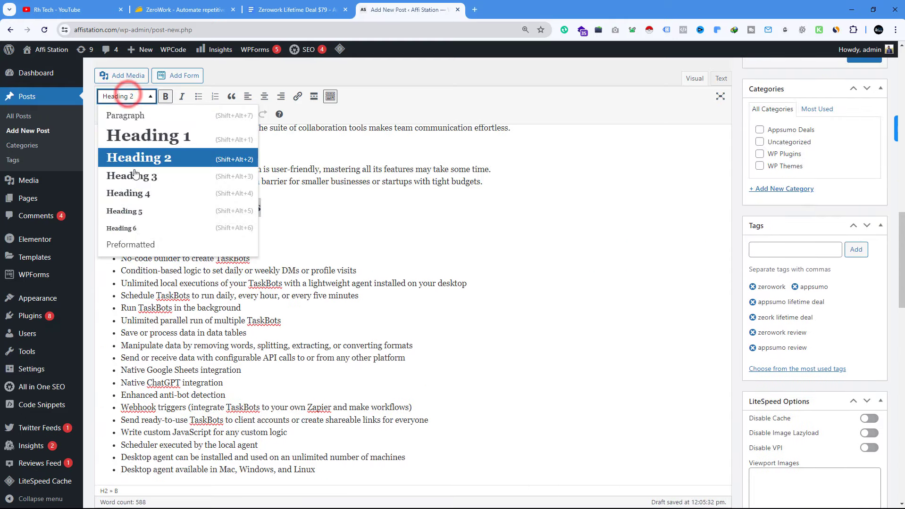
left_click(135, 175)
left_click(319, 204)
scroll(314, 207, "up", 5)
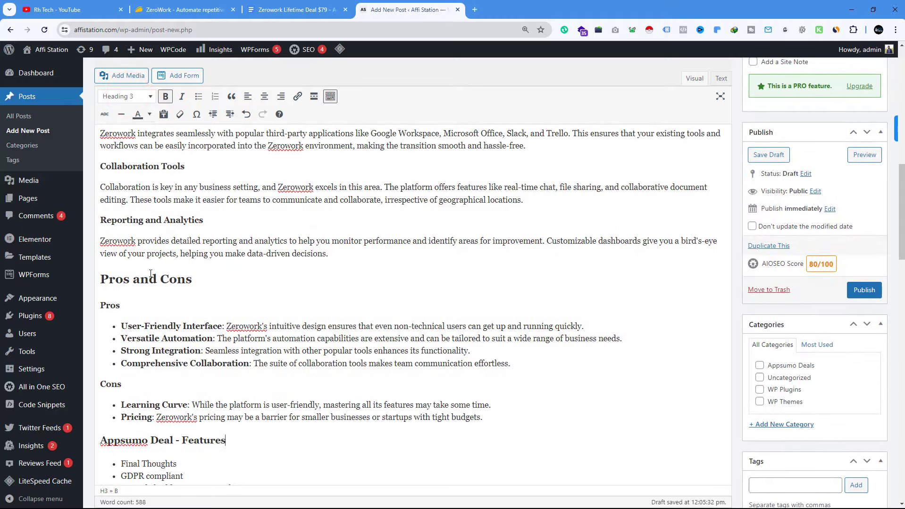
left_click(150, 274)
scroll(156, 269, "up", 7)
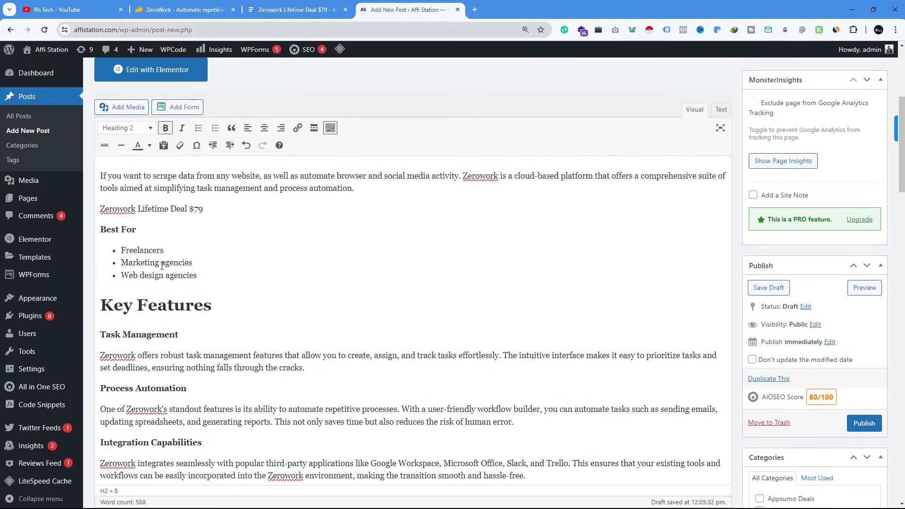
left_click(161, 301)
- Assign the post to the Appsumo Deals category
scroll(276, 262, "down", 6)
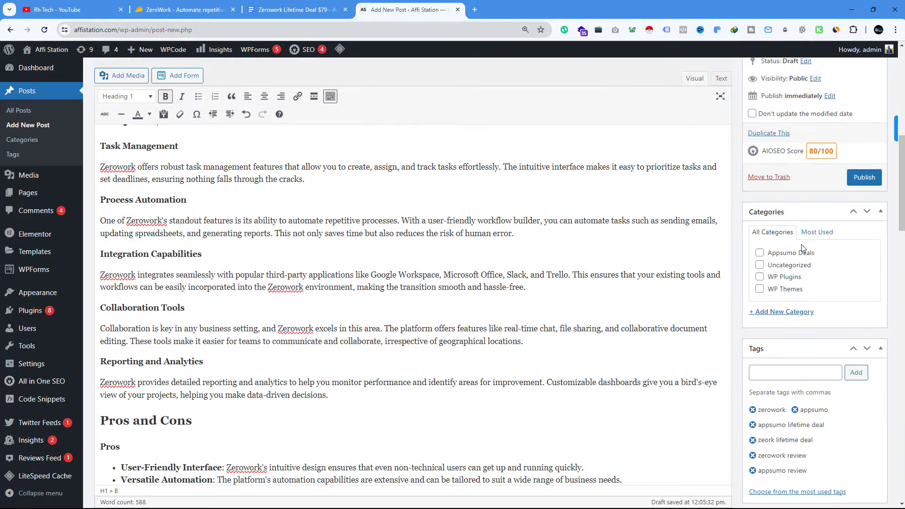
left_click(760, 253)
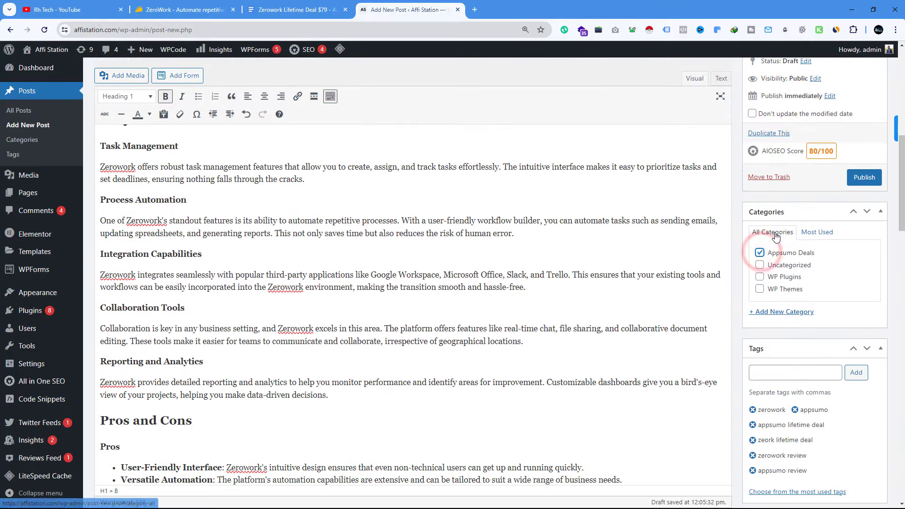
- Add the sentence "You can checkout more productivity tools!" to the end of the Call to Action paragraph
scroll(565, 279, "down", 8)
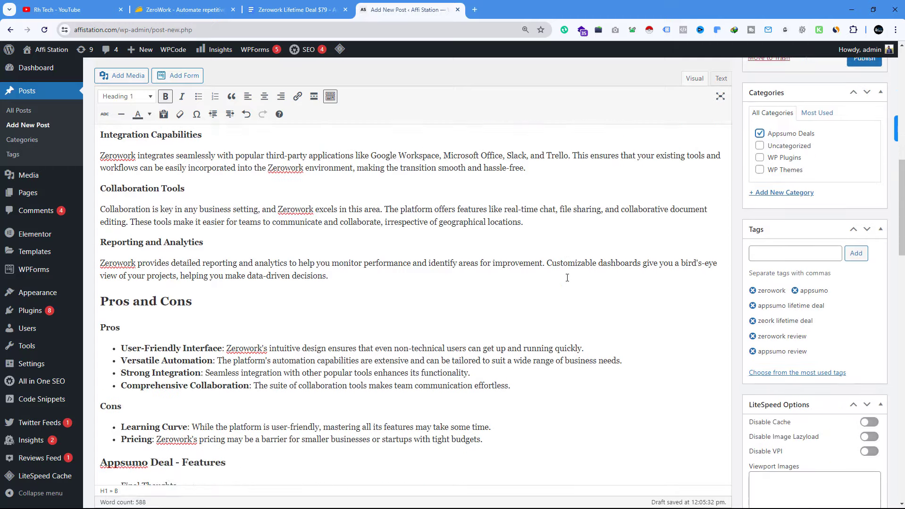
scroll(567, 278, "down", 8)
scroll(566, 278, "up", 4)
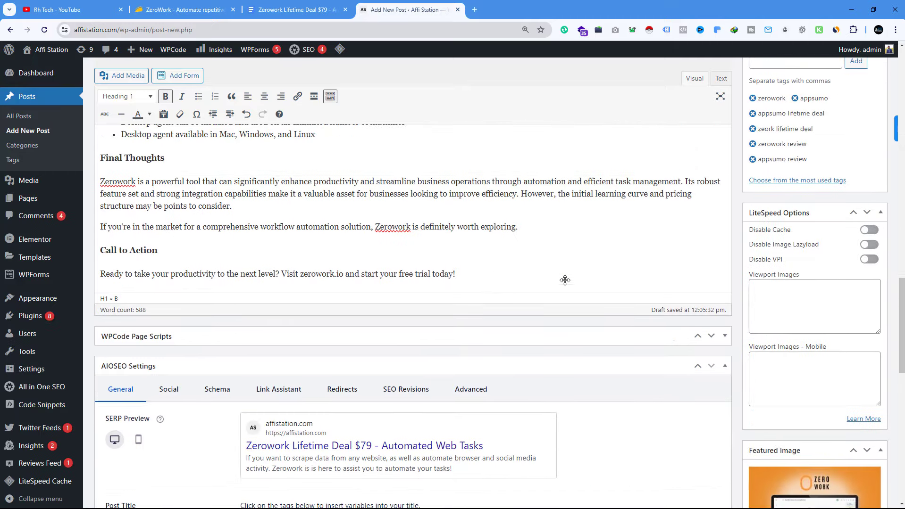
left_click(461, 277)
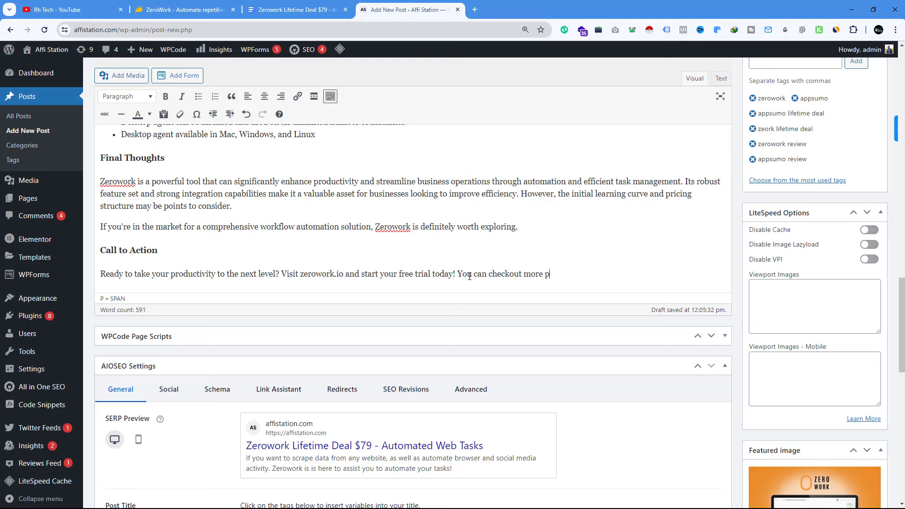
type("oductivity tools!")
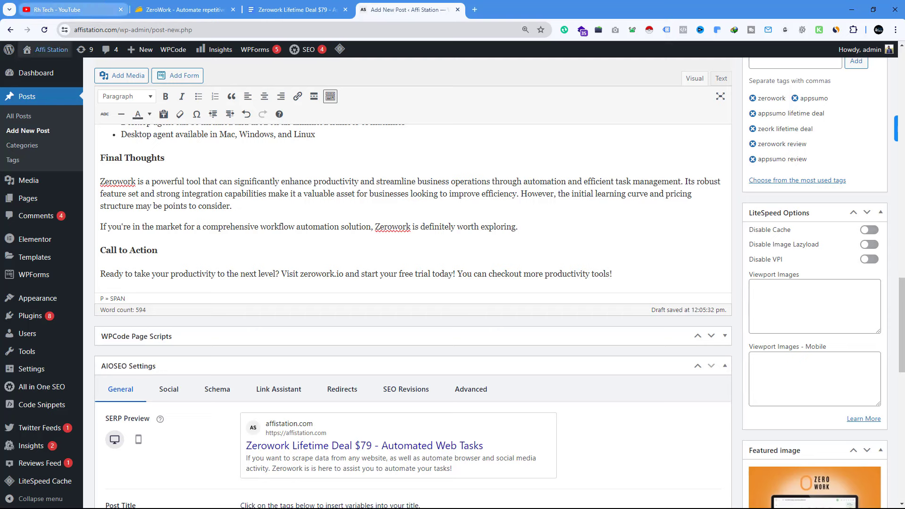
- Open the Affi Station site in a new browser tab and copy the address of its Appsumo Deals page
mouse_move(47, 50)
right_click(40, 68)
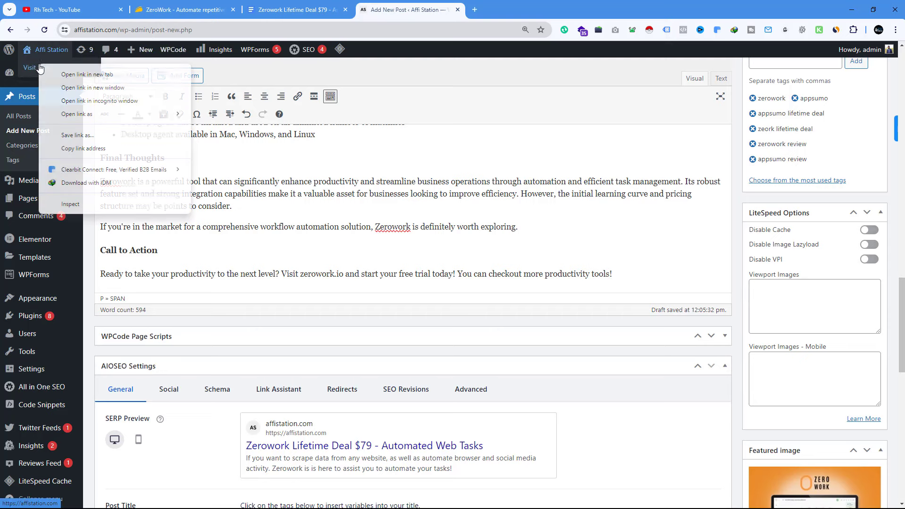
left_click(56, 72)
left_click(502, 9)
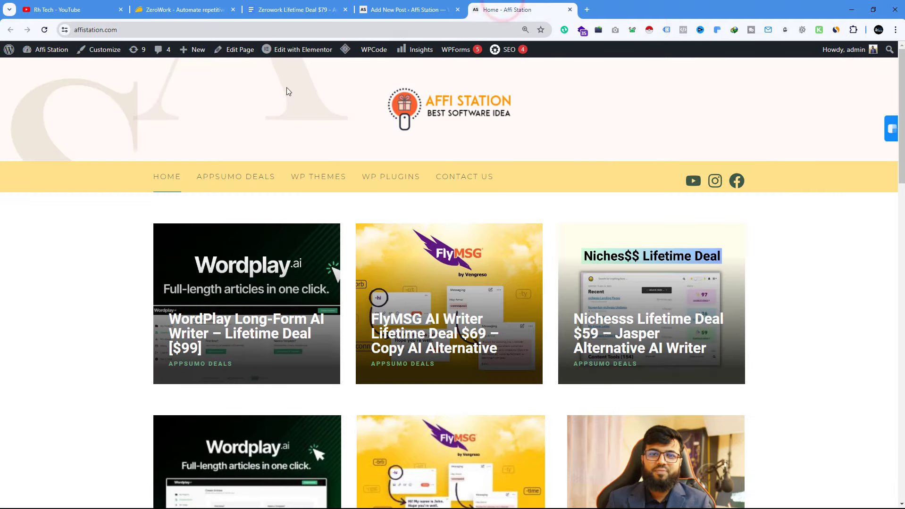
left_click(234, 177)
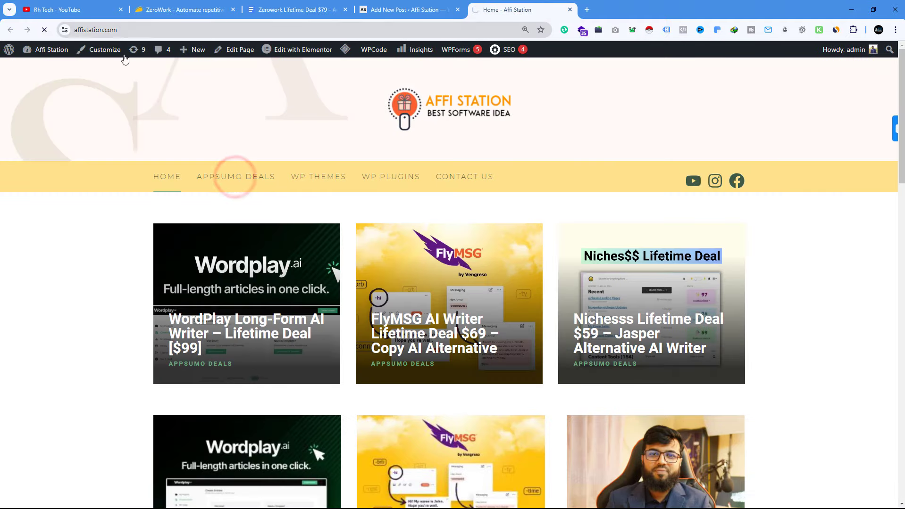
right_click(121, 33)
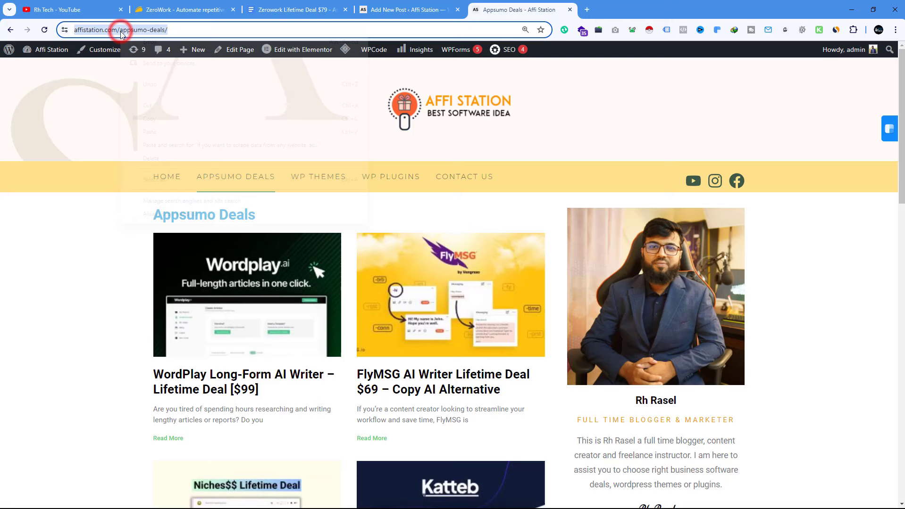
left_click(147, 118)
left_click(431, 5)
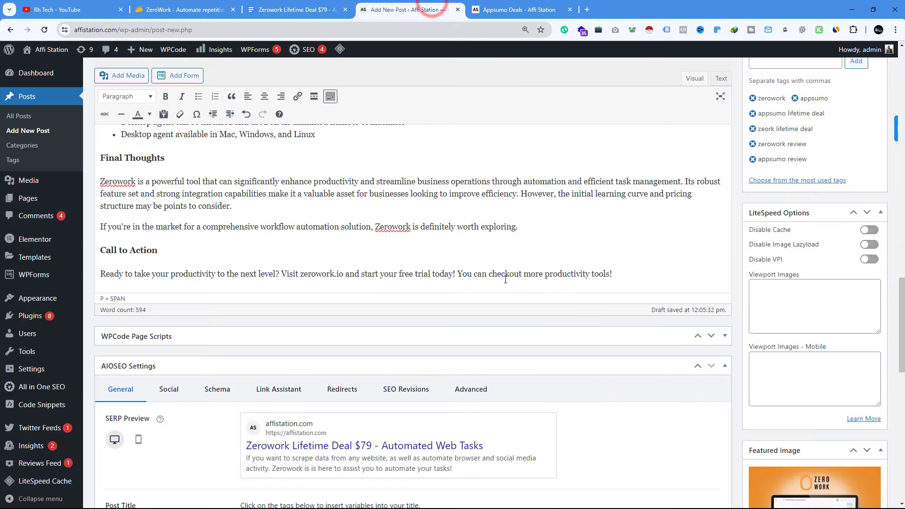
left_click_drag(545, 276, 615, 272)
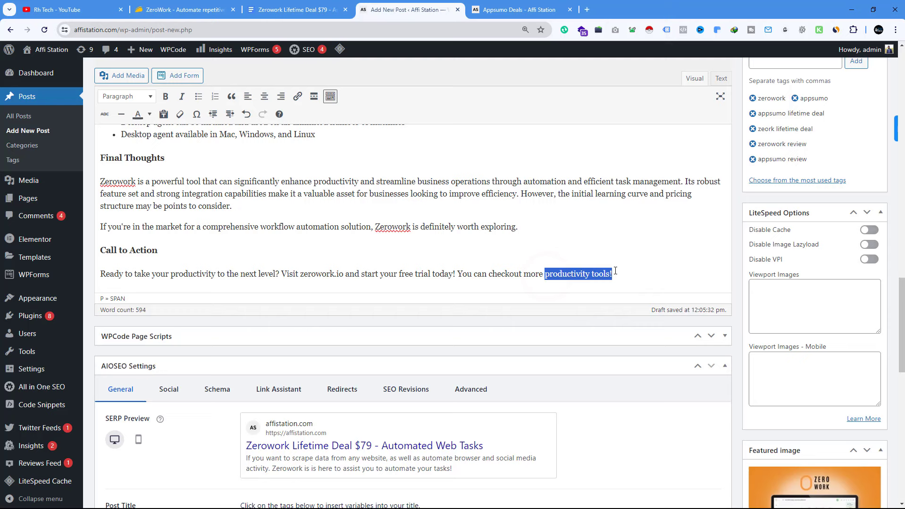
left_click(297, 97)
right_click(500, 256)
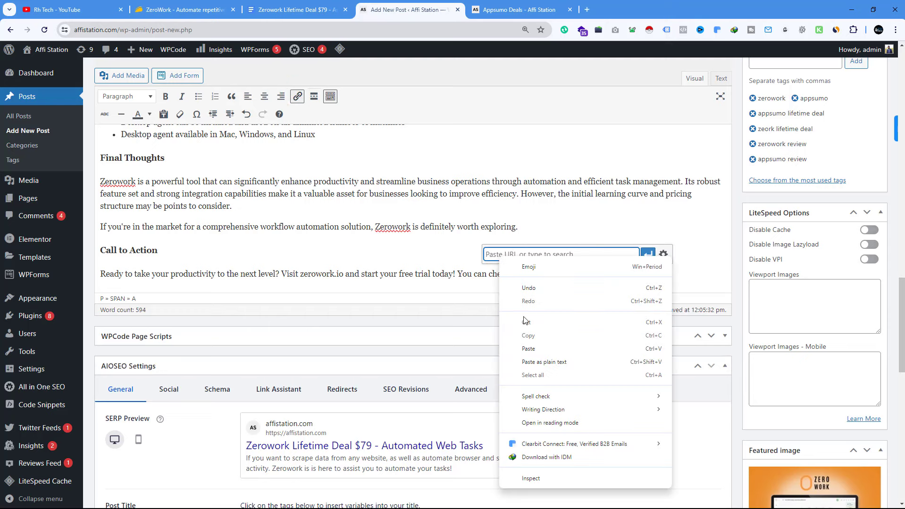
left_click(529, 348)
left_click(663, 255)
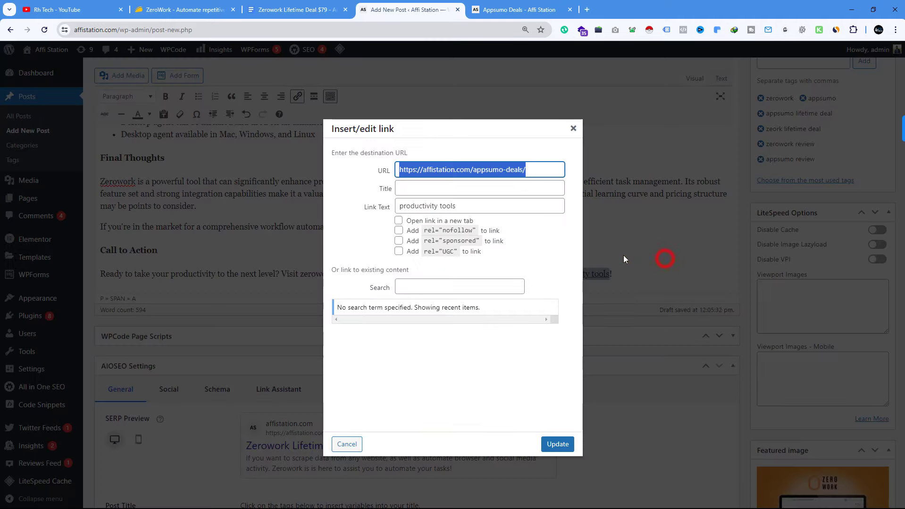
left_click(398, 220)
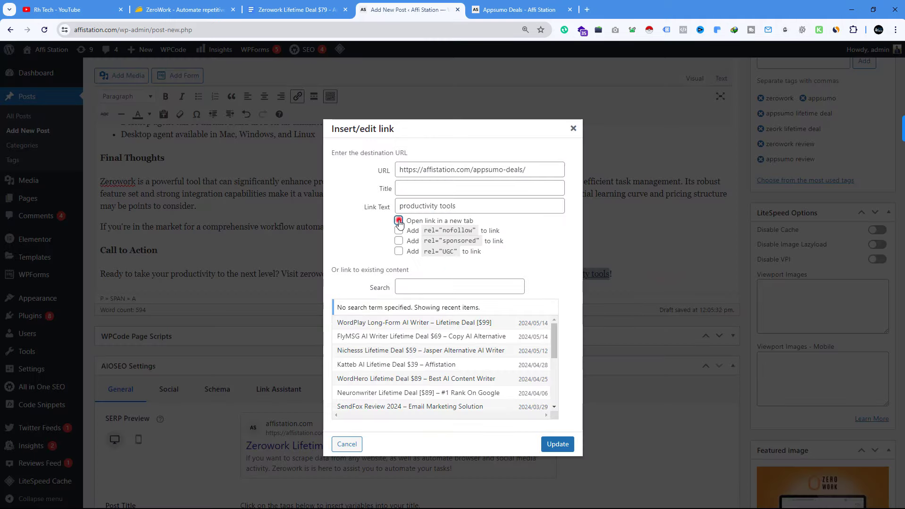
left_click(563, 442)
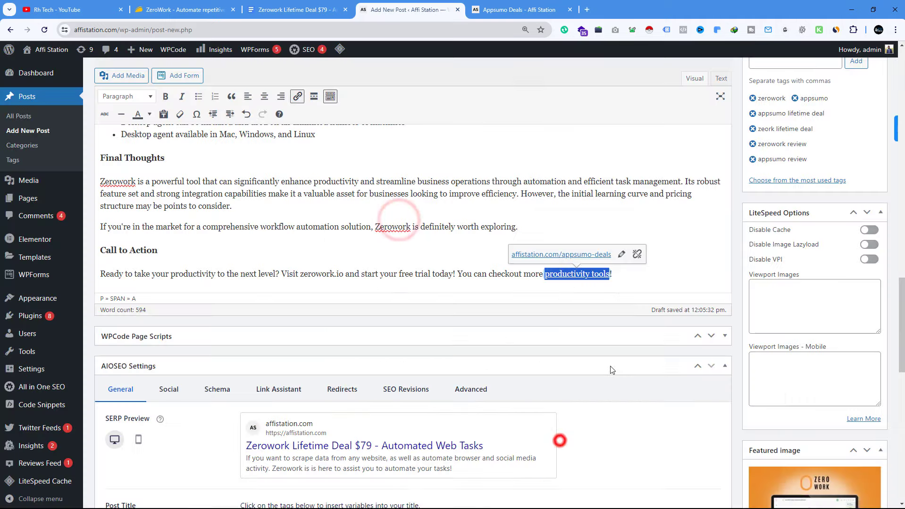
left_click(664, 216)
scroll(663, 216, "up", 10)
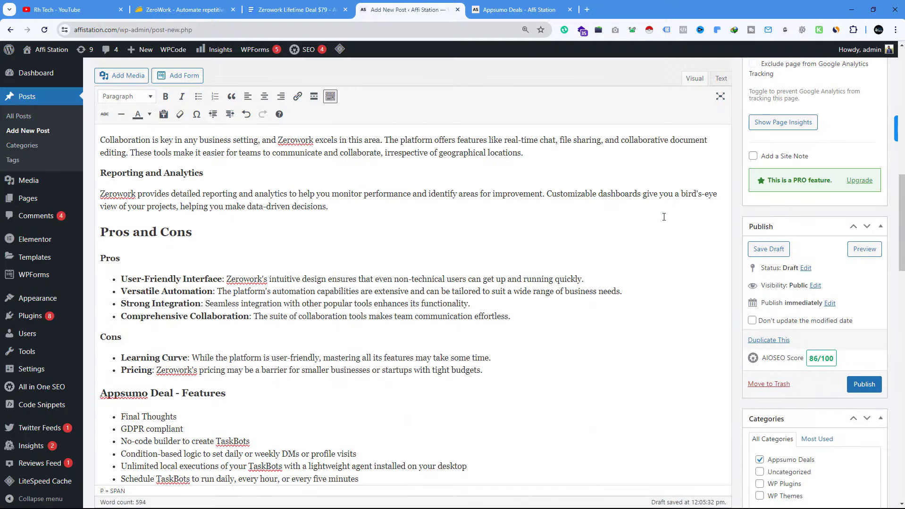
- Review the post's content from the introduction through the Call to Action section
scroll(431, 333, "up", 3)
scroll(431, 333, "down", 10)
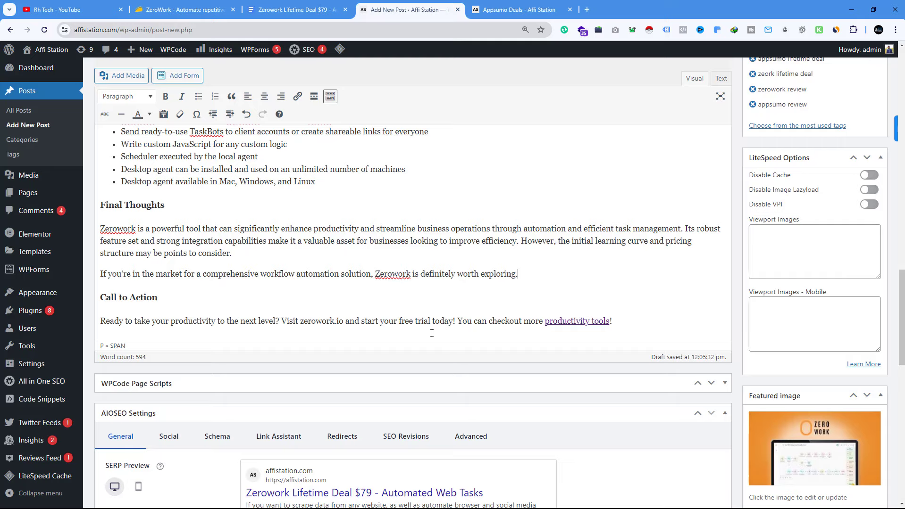
scroll(375, 204, "up", 20)
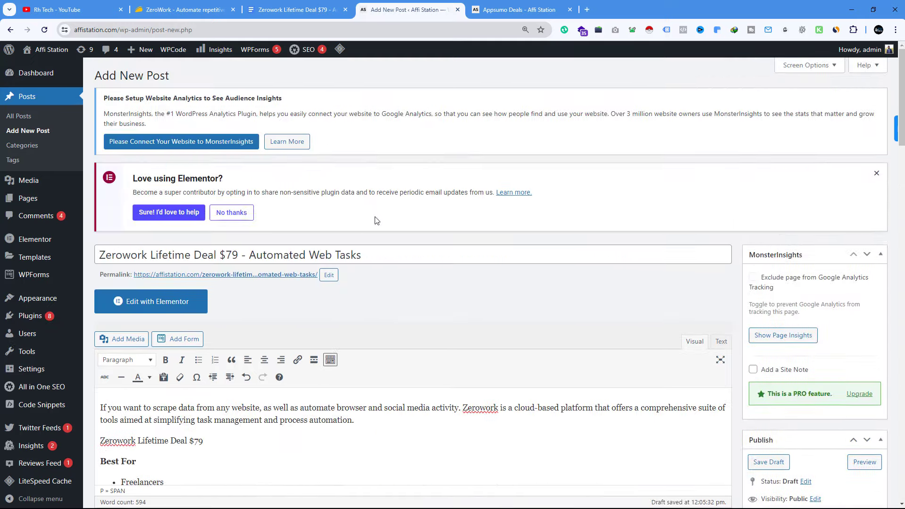
scroll(377, 227, "down", 6)
scroll(378, 227, "up", 5)
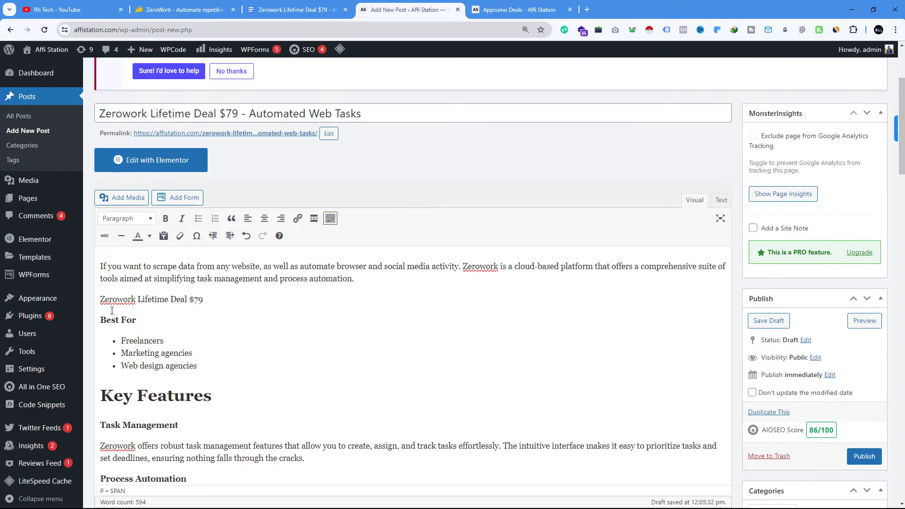
scroll(487, 321, "down", 5)
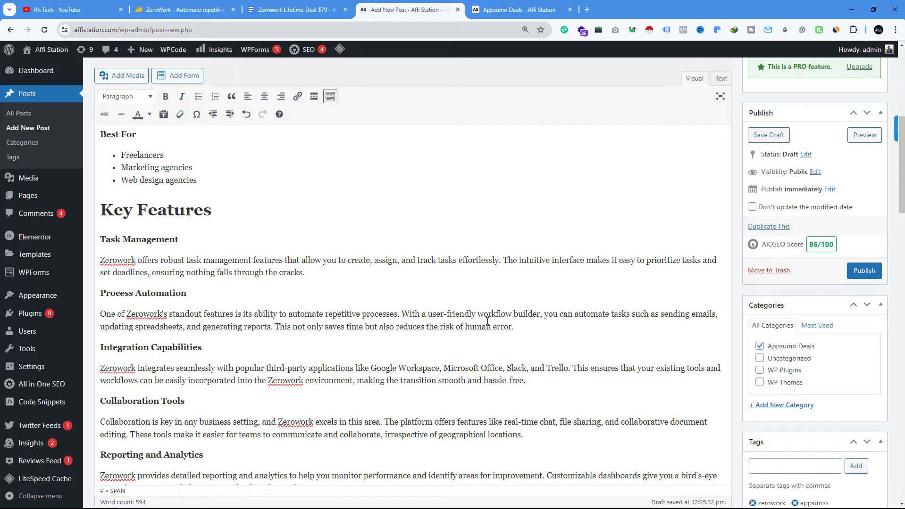
scroll(486, 320, "up", 4)
scroll(487, 322, "down", 4)
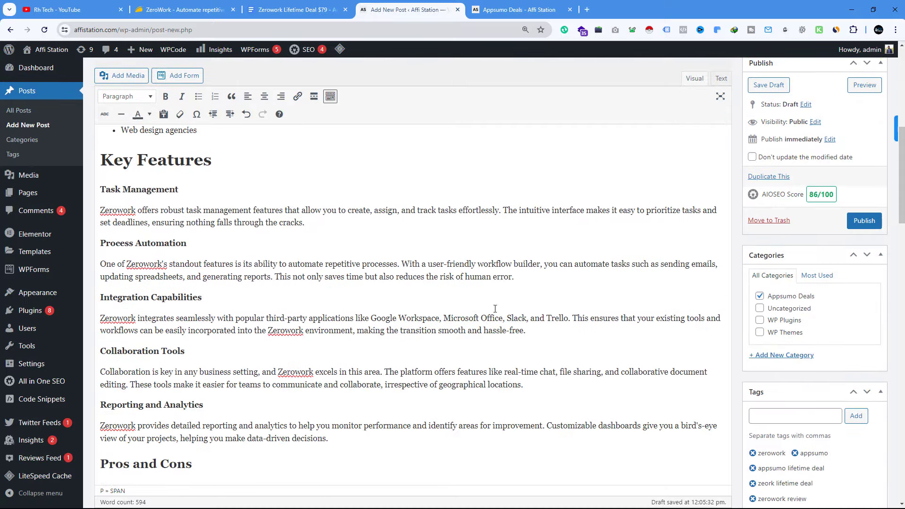
- On the AppSumo ZeroWork page, capture the workflow image under "Automate repetitive tasks on any website" and save it as an image file
left_click(191, 10)
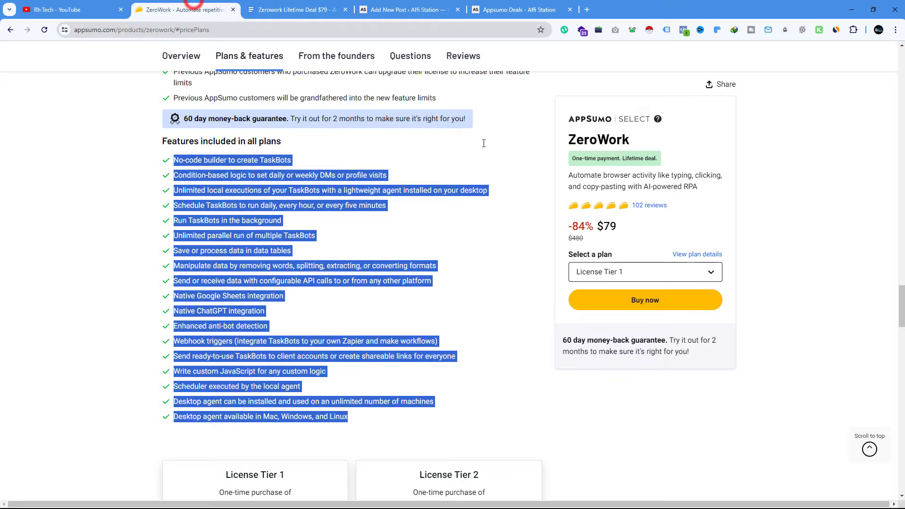
scroll(493, 193, "down", 6)
scroll(493, 193, "up", 15)
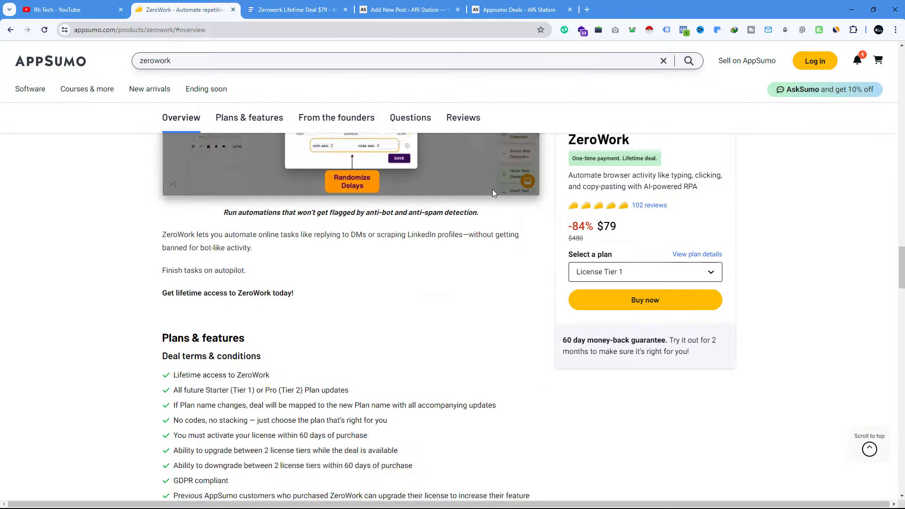
scroll(492, 190, "down", 10)
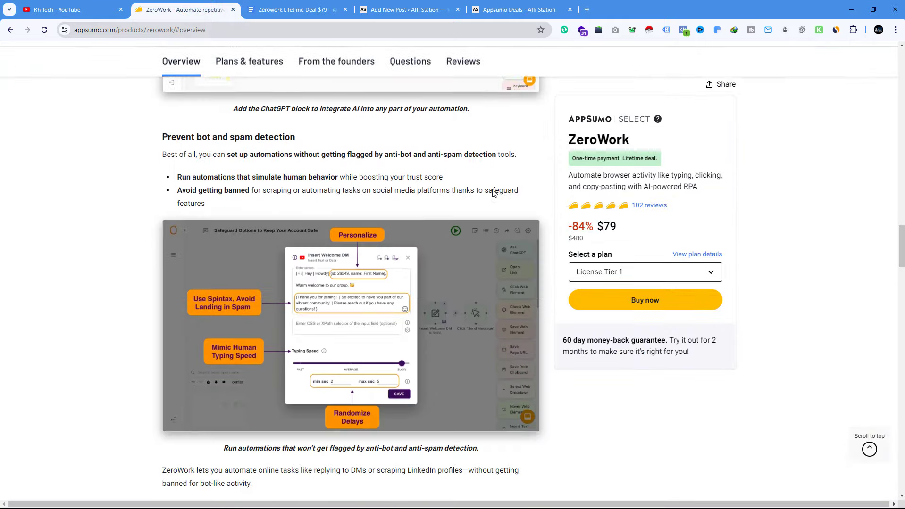
scroll(492, 189, "up", 20)
scroll(492, 193, "up", 8)
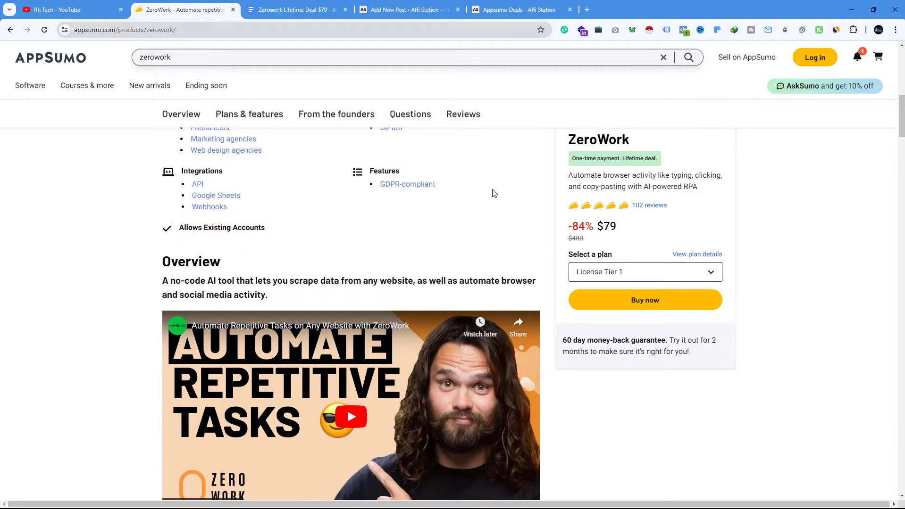
scroll(492, 193, "down", 9)
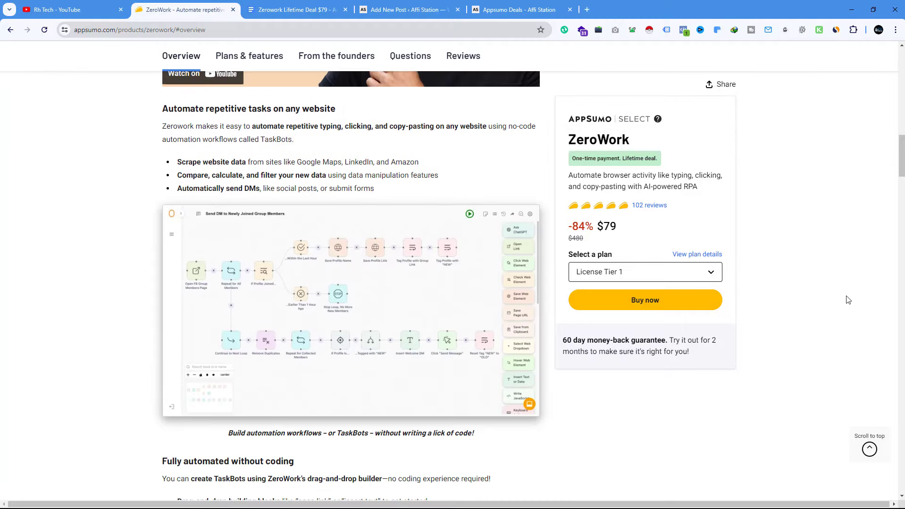
key("Print")
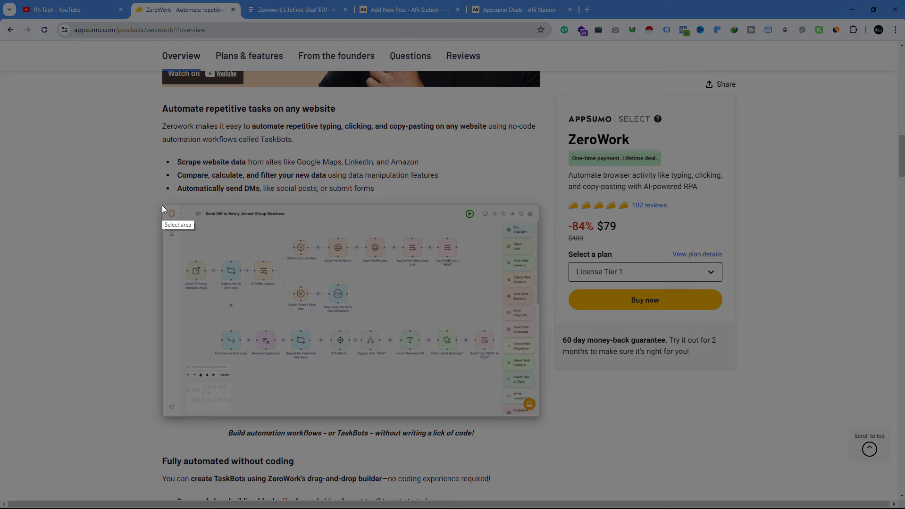
left_click_drag(163, 204, 537, 417)
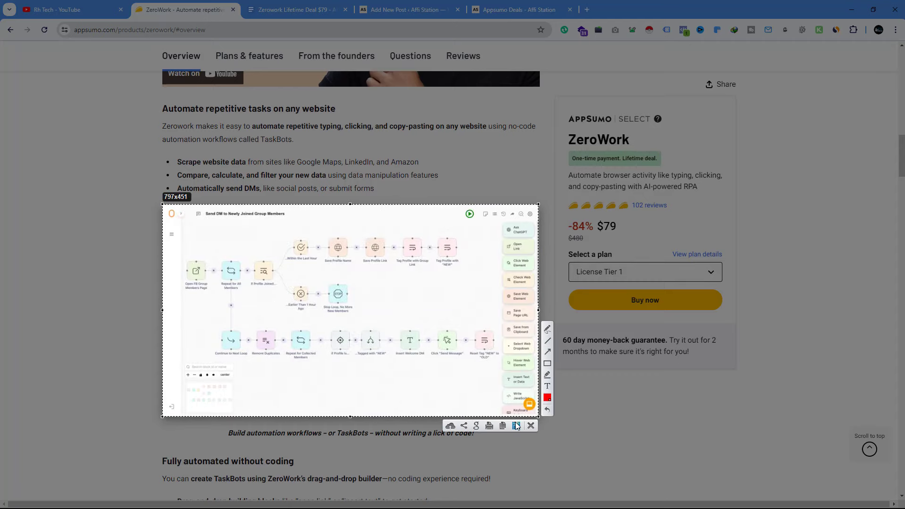
left_click(515, 422)
left_click(656, 247)
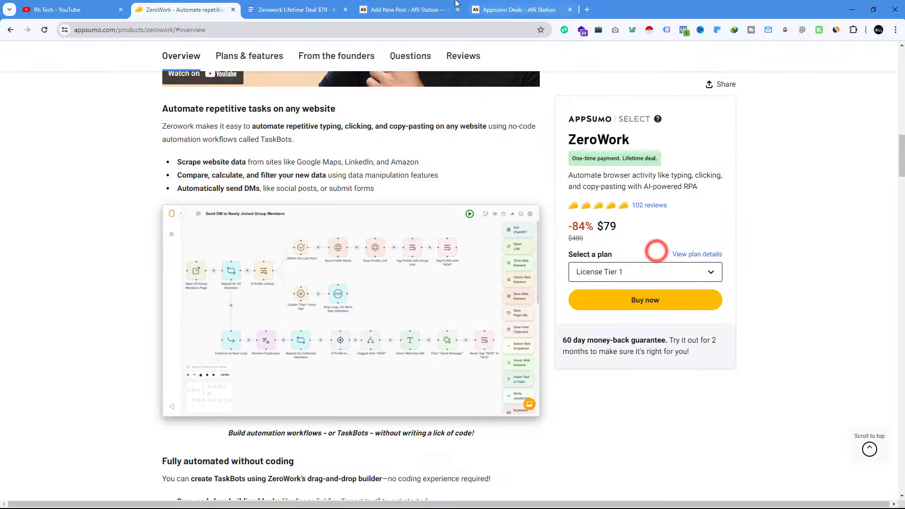
- Back in the post editor, start a new line below the Process Automation paragraph and upload Screenshot_93 from Downloads as media
left_click(481, 7)
left_click(410, 9)
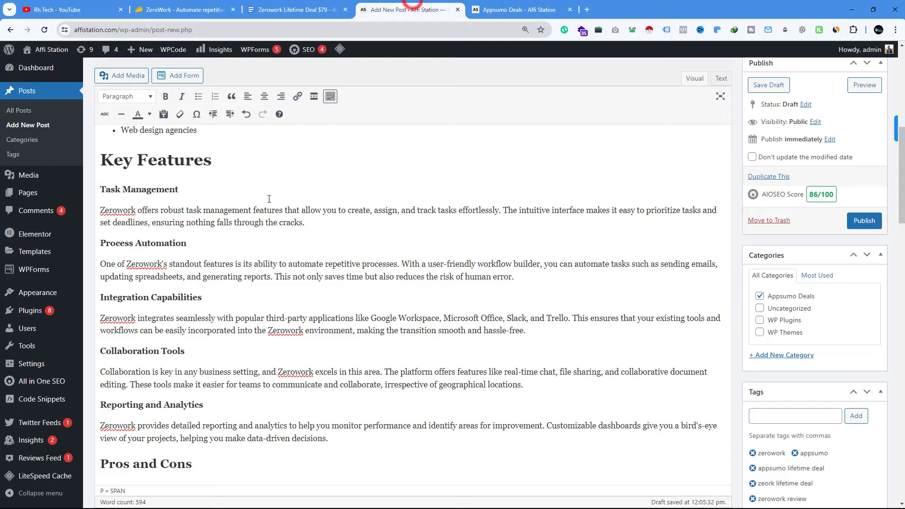
left_click(525, 282)
key("Return")
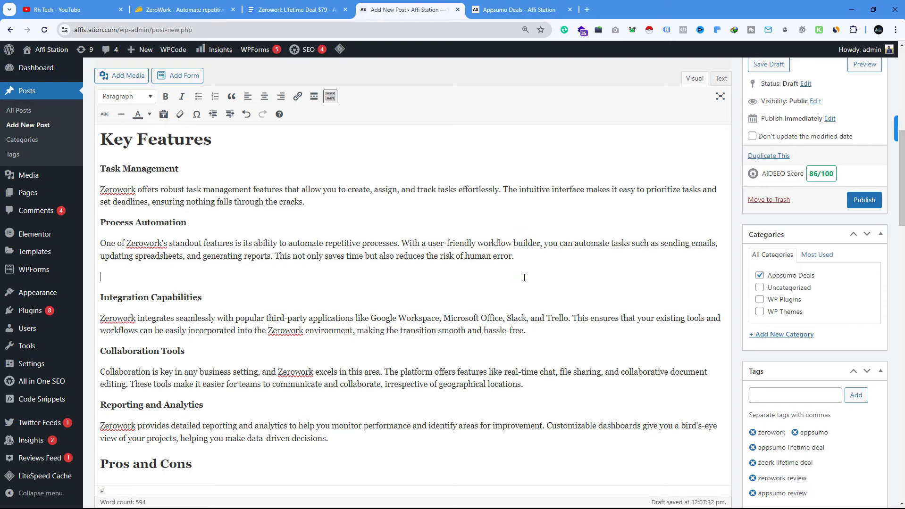
left_click(121, 75)
left_click(139, 94)
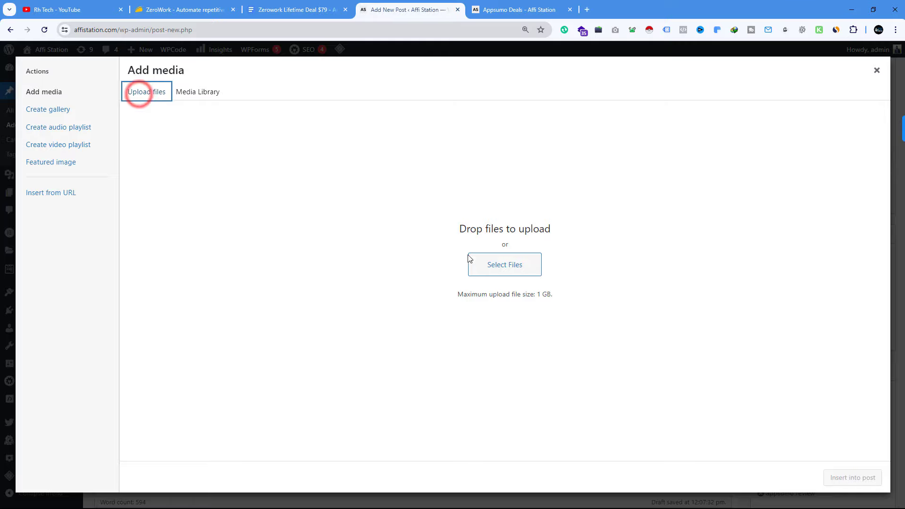
left_click(484, 264)
left_click(144, 115)
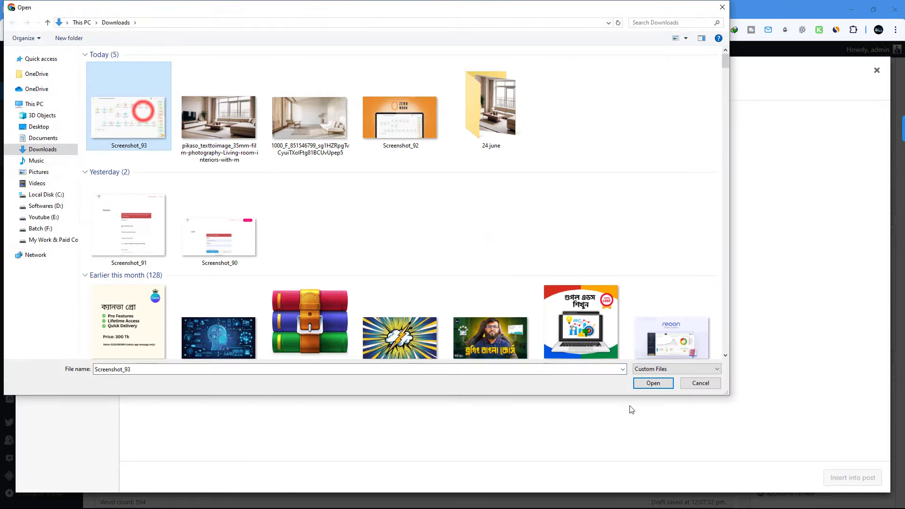
left_click(643, 383)
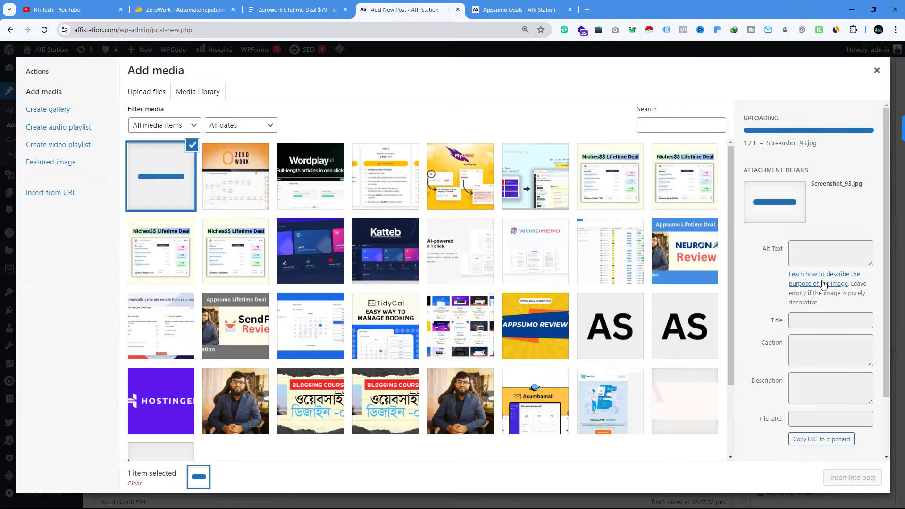
- Set the uploaded image's alt text, title, caption and description to "zerowork" and insert it into the post
left_click(807, 205)
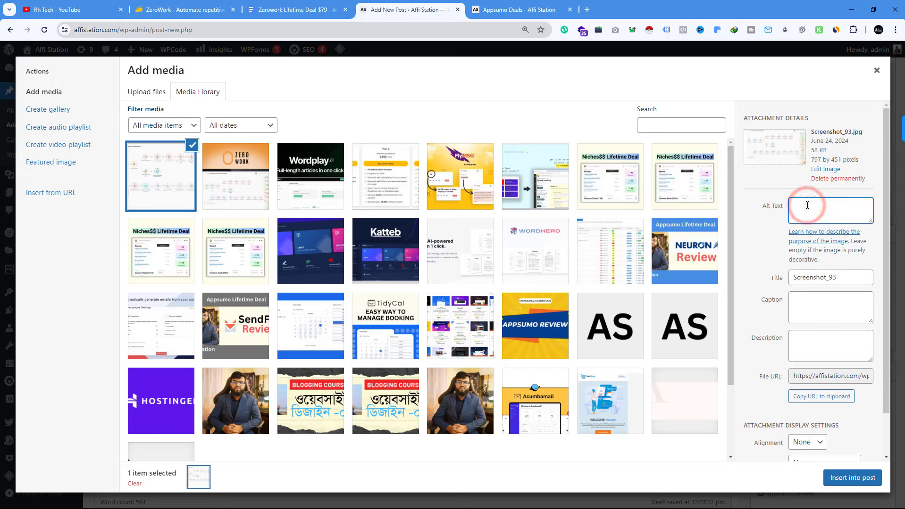
type("zerowork")
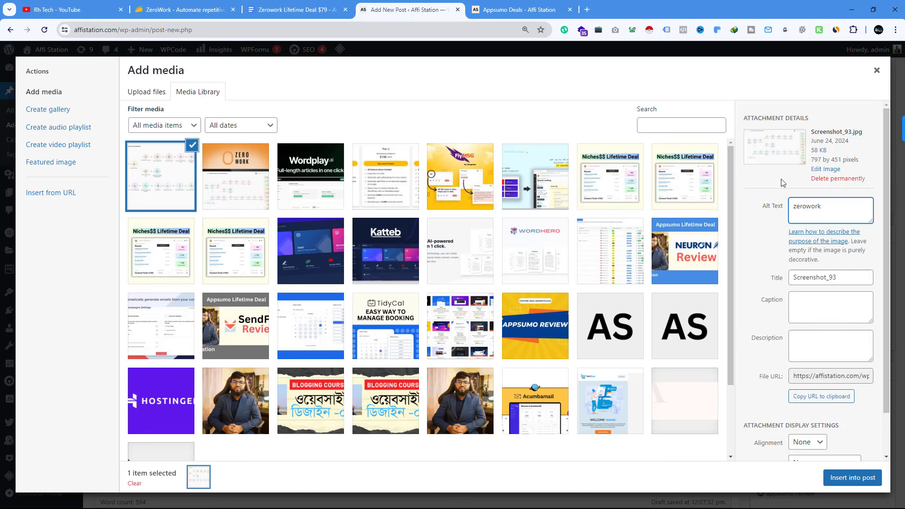
left_click_drag(828, 203, 769, 208)
key("ctrl+c")
double_click(806, 277)
key("ctrl+v")
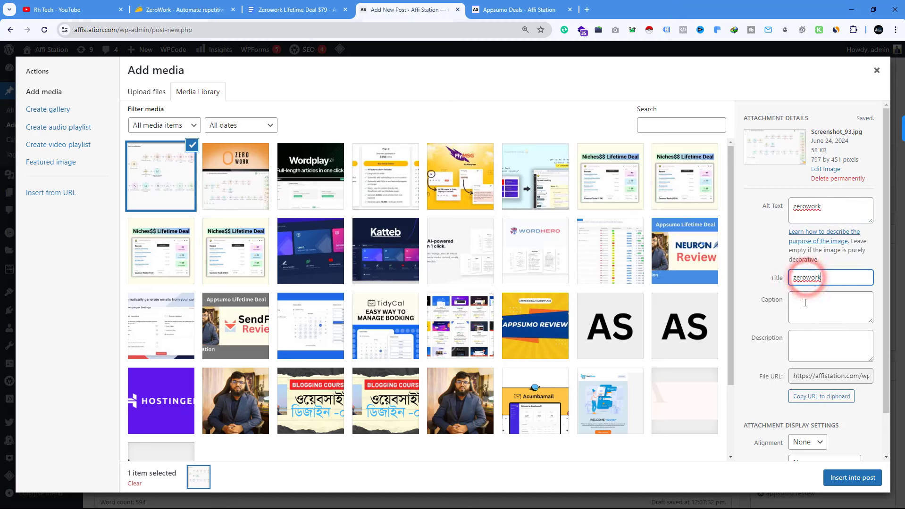
left_click(804, 306)
key("ctrl+v")
left_click(804, 337)
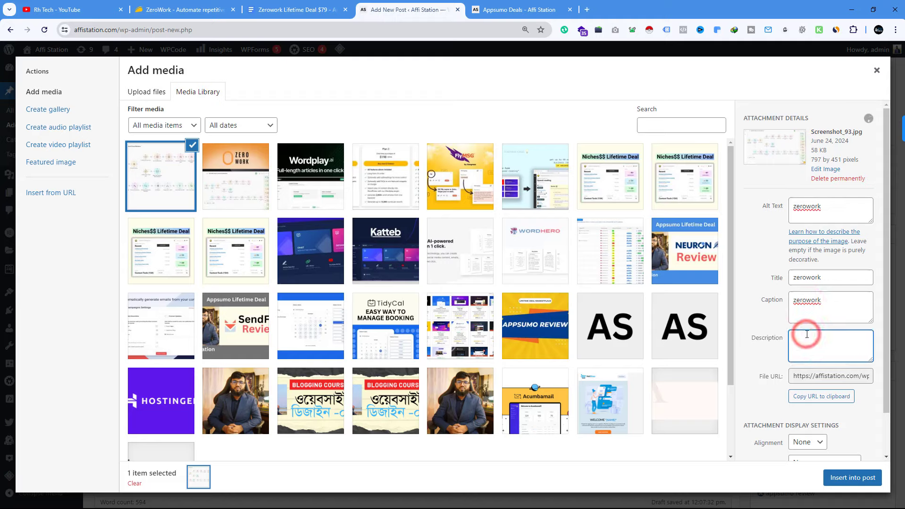
key("ctrl+v")
left_click(851, 477)
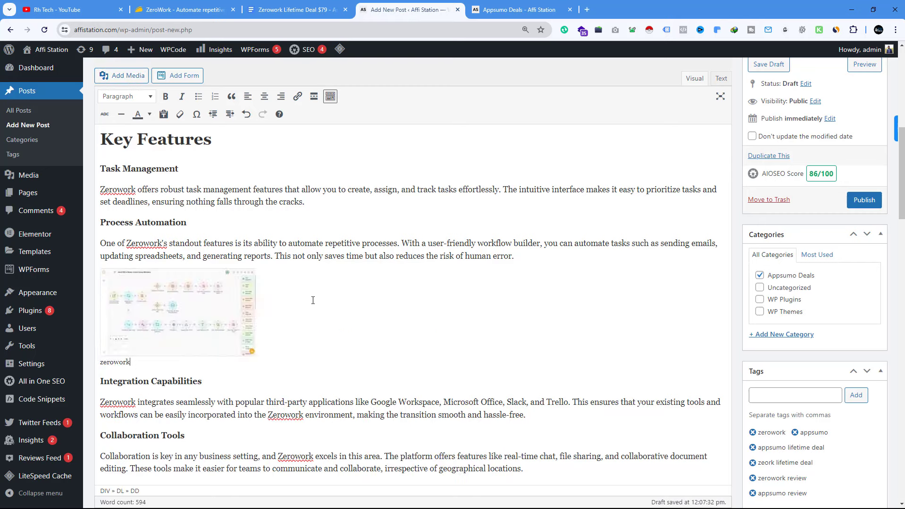
- Enlarge the inserted workflow image below the Process Automation paragraph to about one and a half times its width
left_click(217, 331)
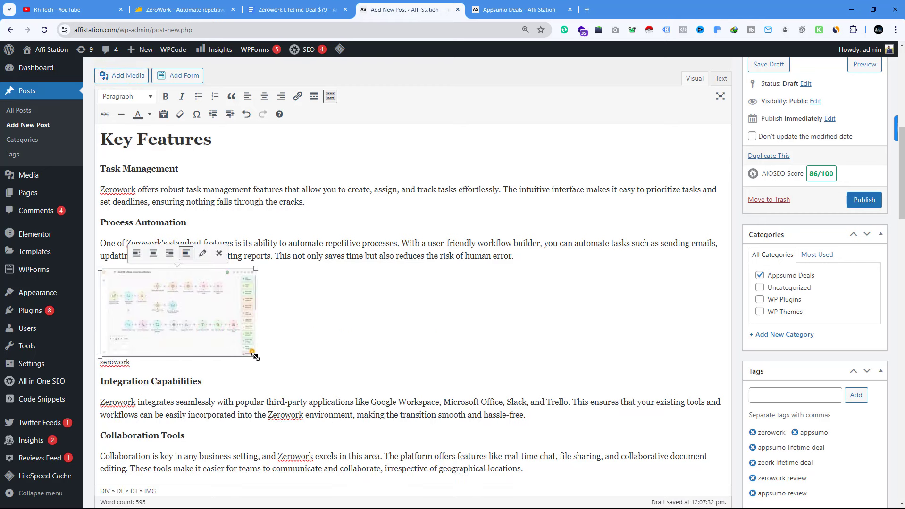
mouse_move(255, 356)
left_mouse_down()
mouse_move(306, 393)
mouse_move(253, 360)
left_mouse_up()
left_click(417, 371)
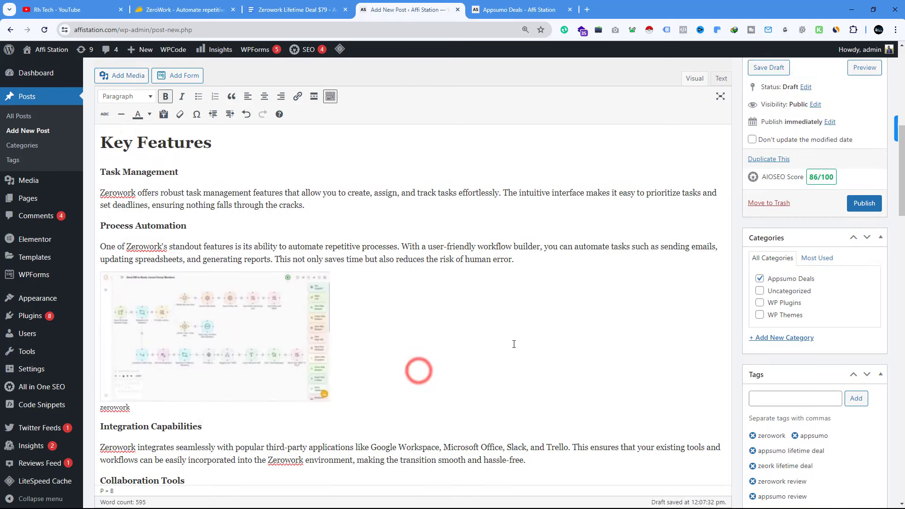
- Check the post's title and permalink, then examine its AIOSEO fields and Basic SEO page analysis, including the external links item
scroll(670, 343, "up", 7)
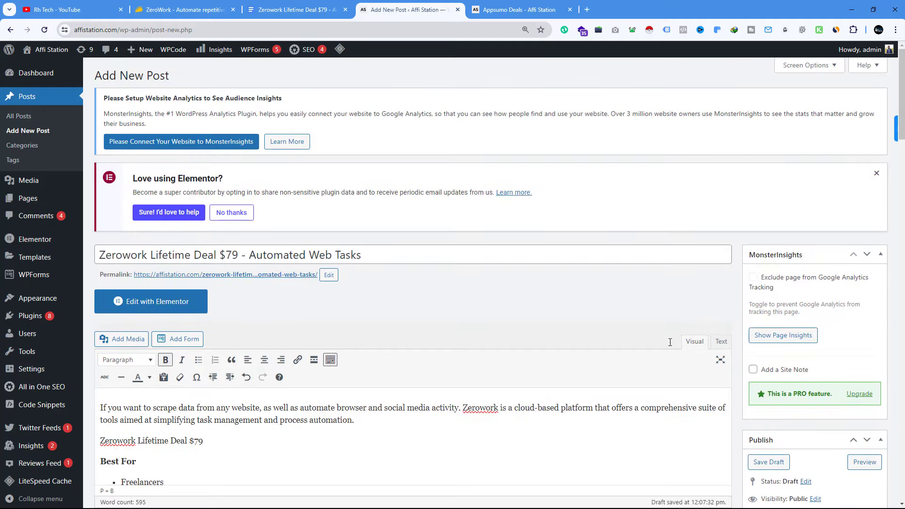
scroll(358, 336, "down", 3)
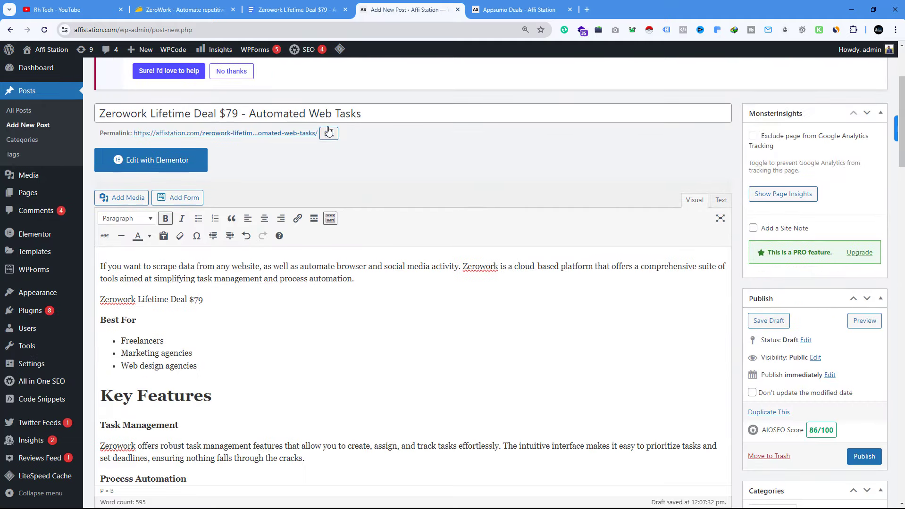
scroll(301, 175, "down", 20)
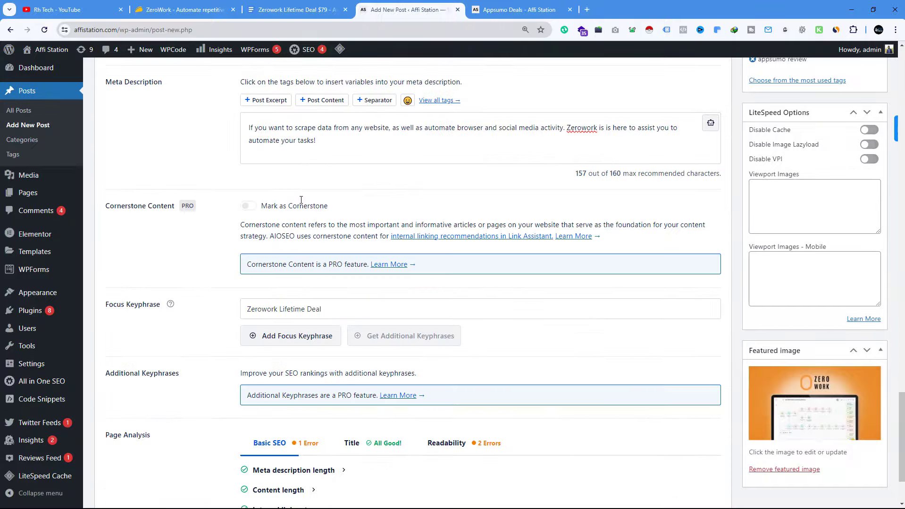
scroll(309, 222, "down", 2)
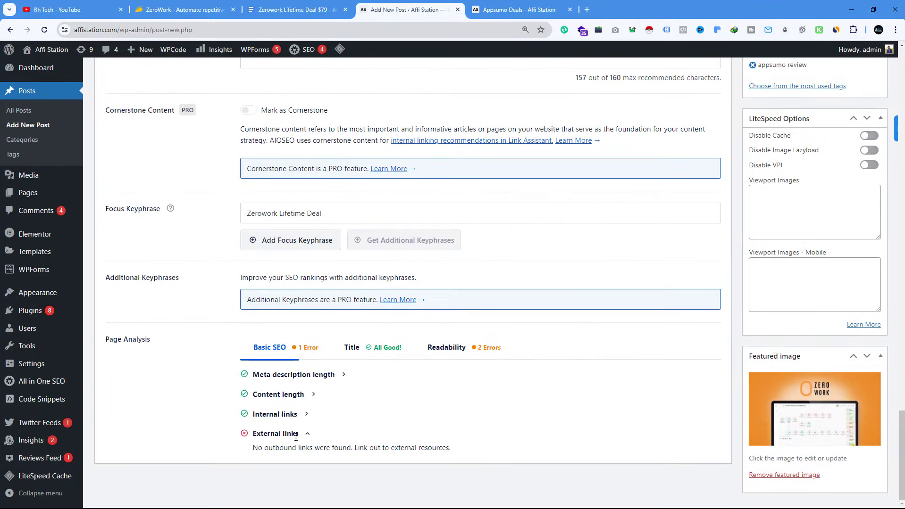
scroll(321, 407, "up", 2)
scroll(268, 300, "up", 3)
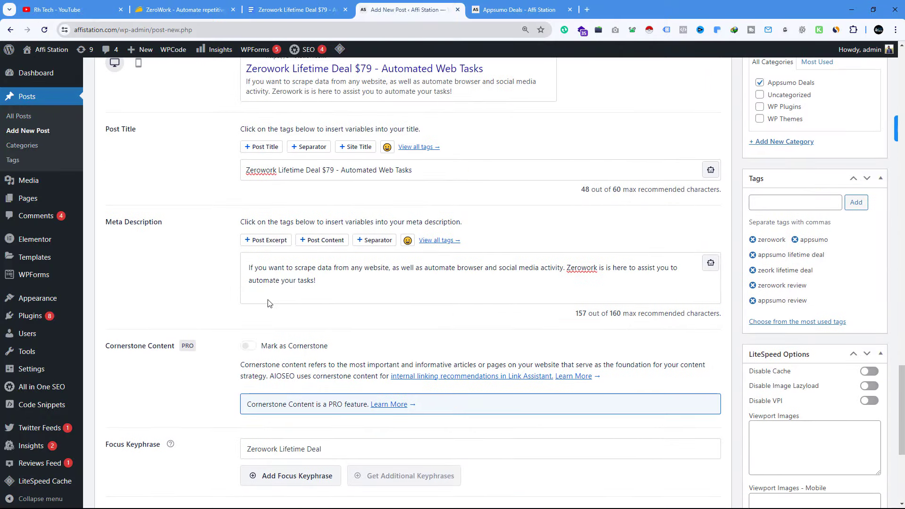
scroll(269, 303, "up", 4)
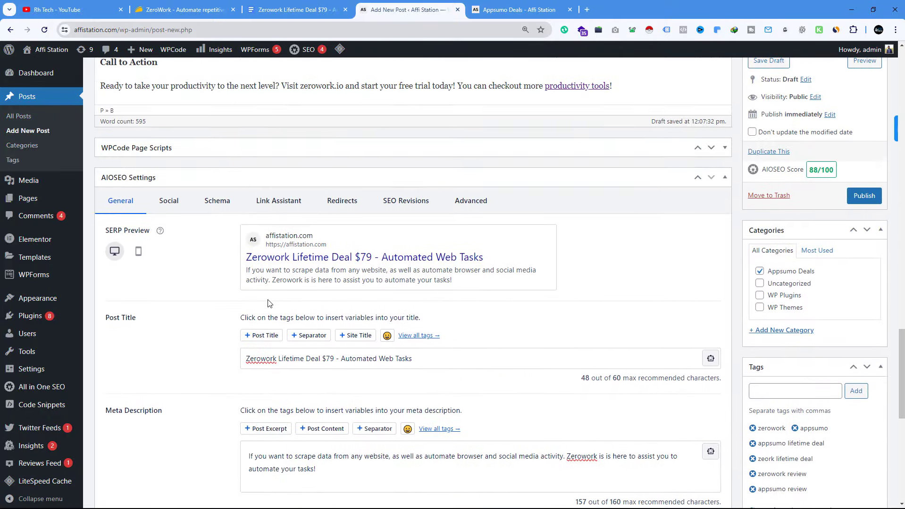
- Shorten the post's permalink slug to "zerowork-lifetime-deal"
scroll(268, 303, "up", 20)
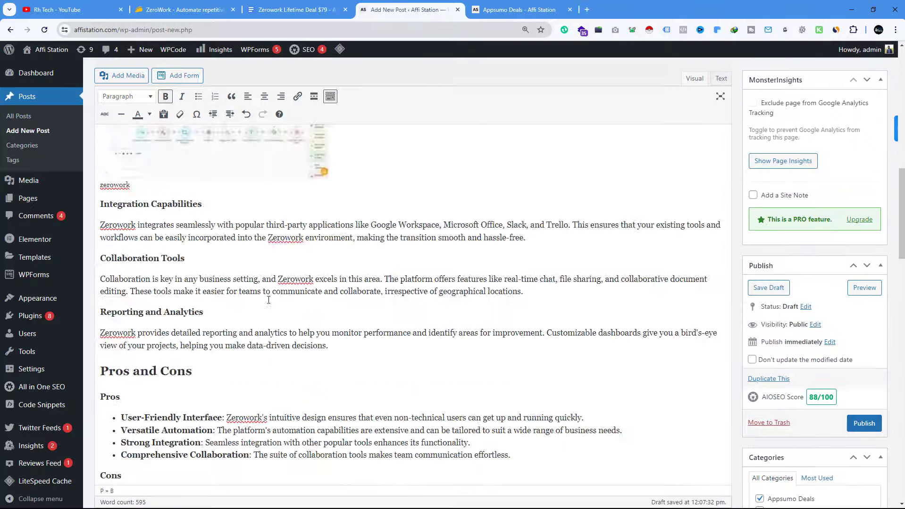
scroll(269, 300, "up", 1)
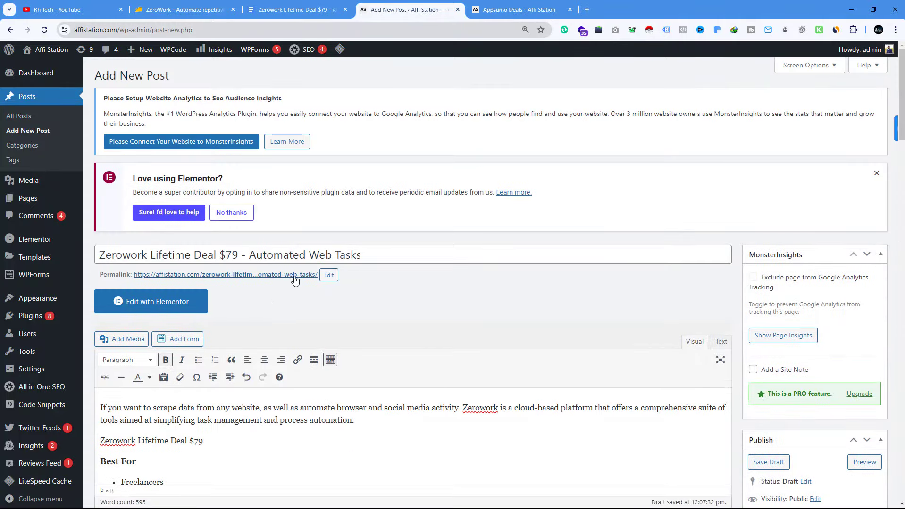
left_click(329, 276)
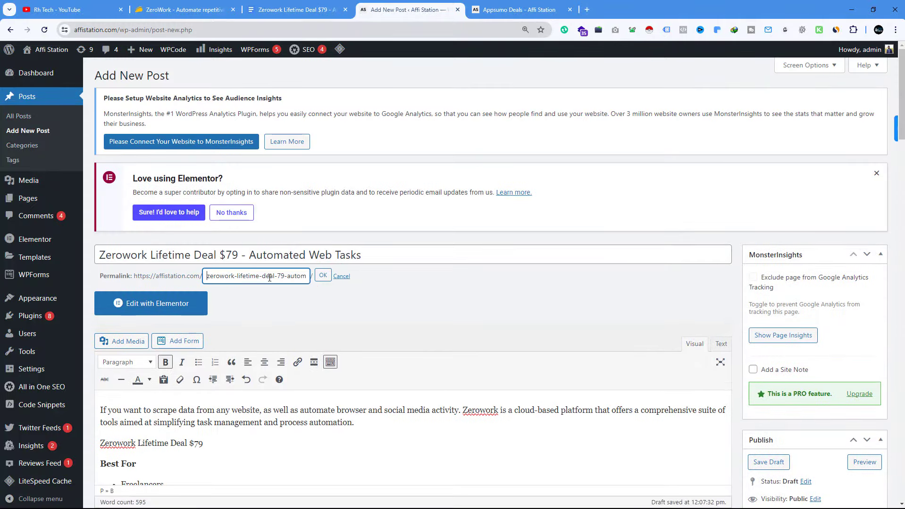
left_click_drag(276, 277, 367, 282)
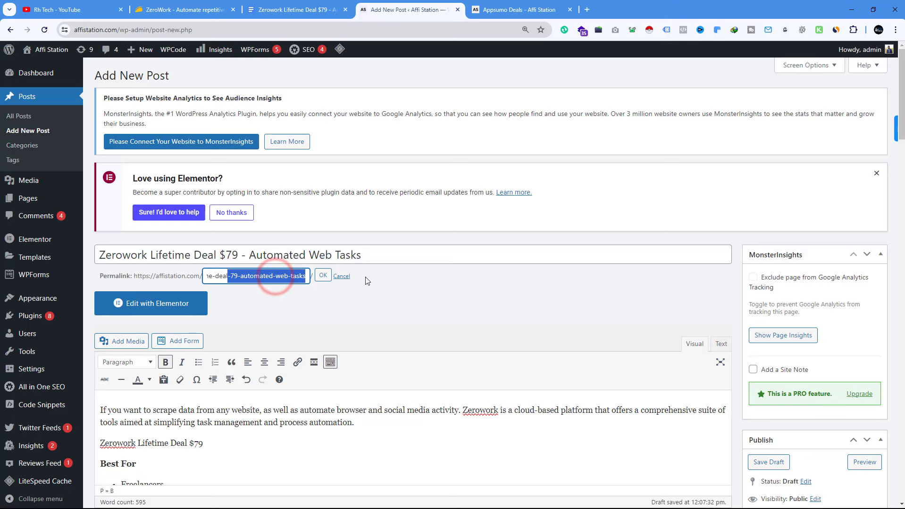
key("BackSpace")
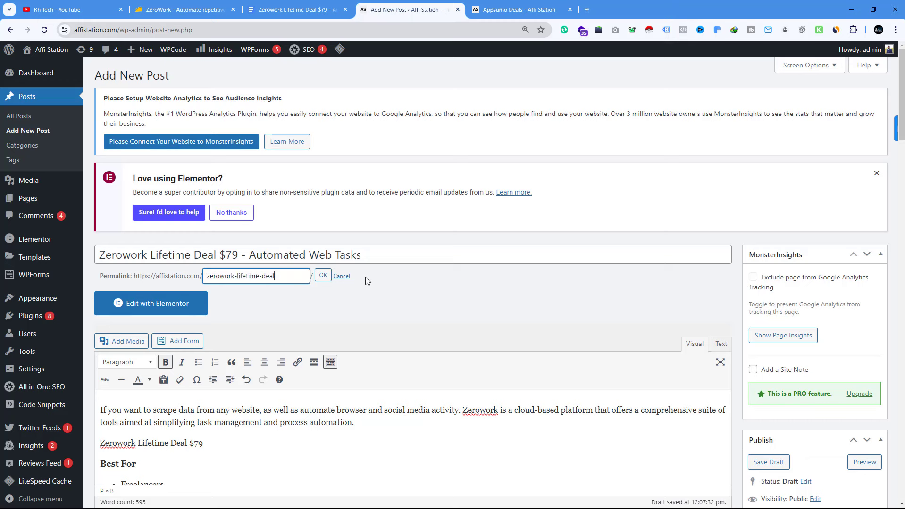
left_click(325, 276)
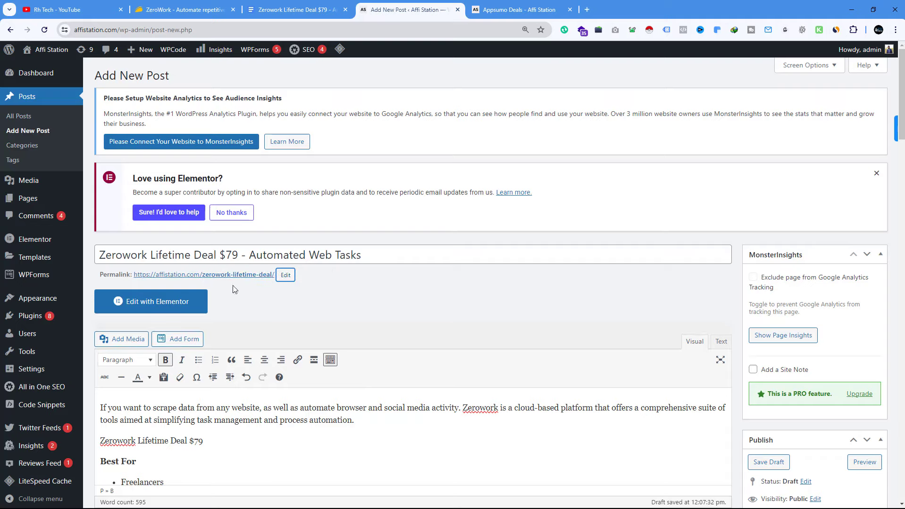
- Check the external links item in the Basic SEO analysis and copy the ZeroWork product page's address from AppSumo
scroll(595, 358, "down", 6)
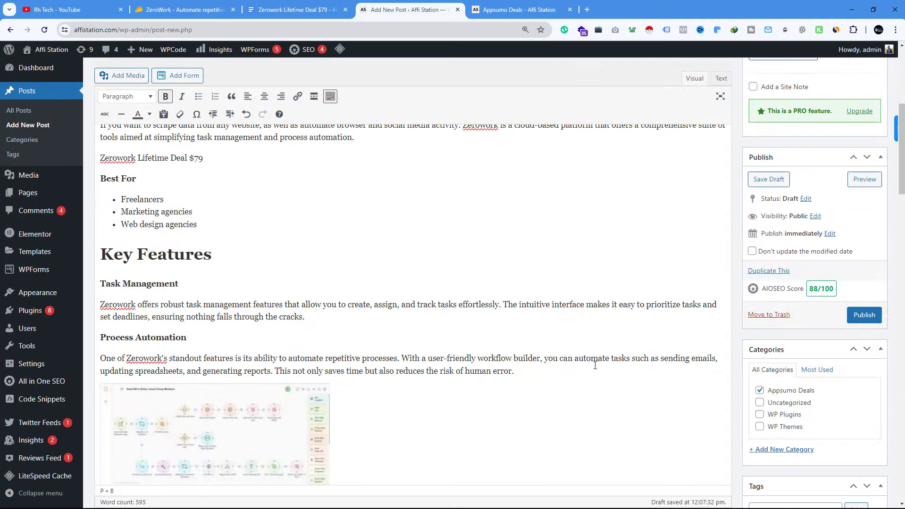
scroll(595, 366, "down", 10)
scroll(849, 280, "up", 9)
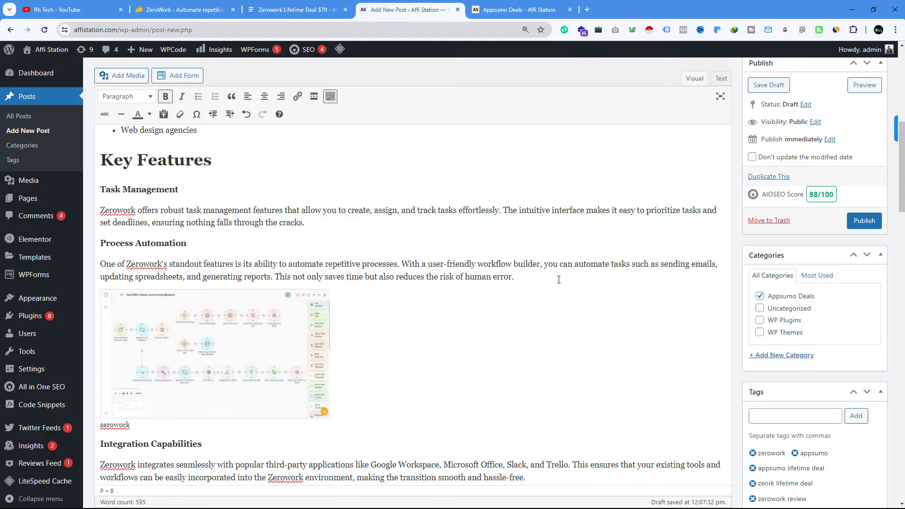
scroll(558, 279, "down", 20)
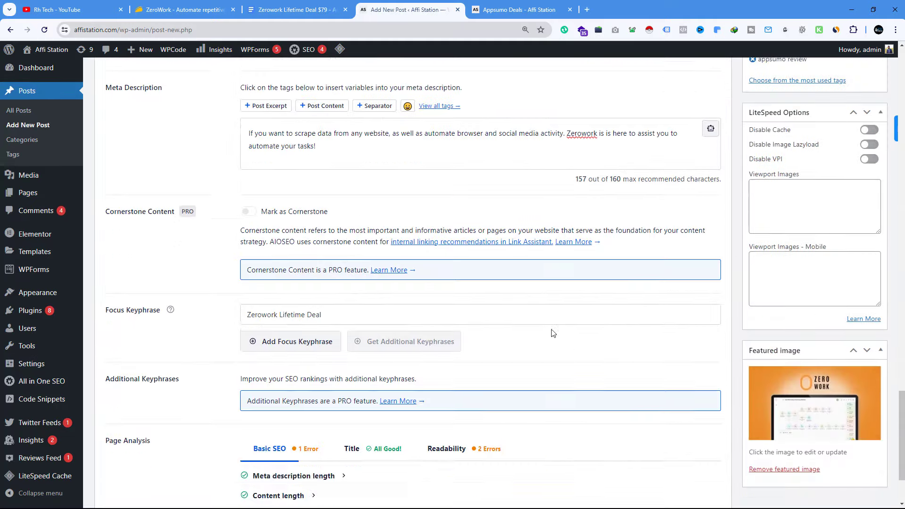
scroll(552, 333, "down", 3)
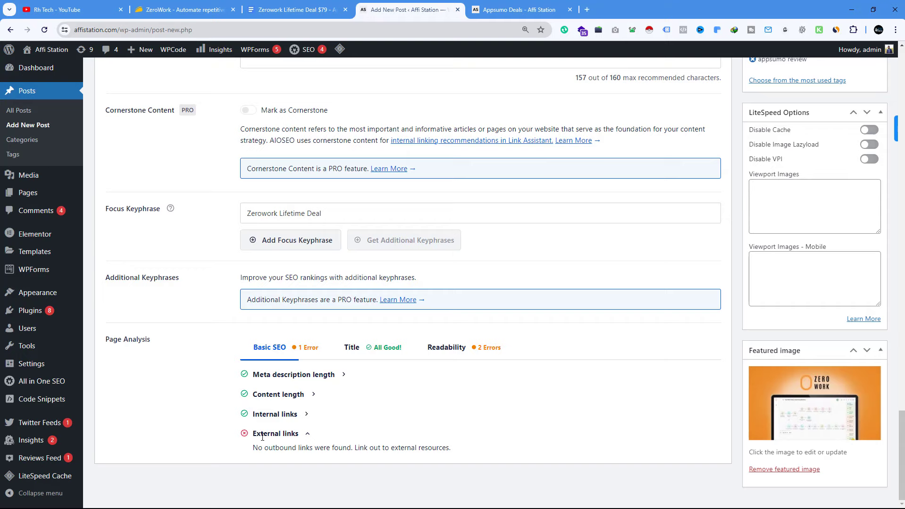
left_click(184, 9)
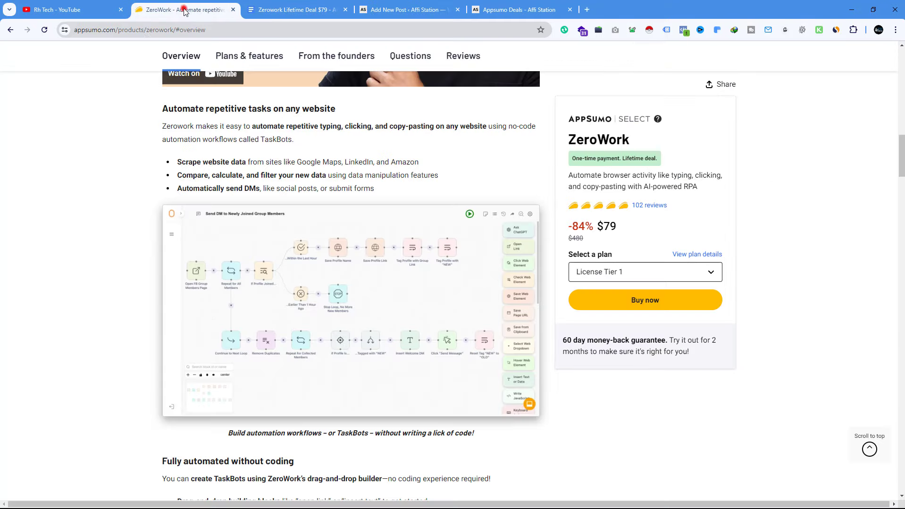
left_click(10, 30)
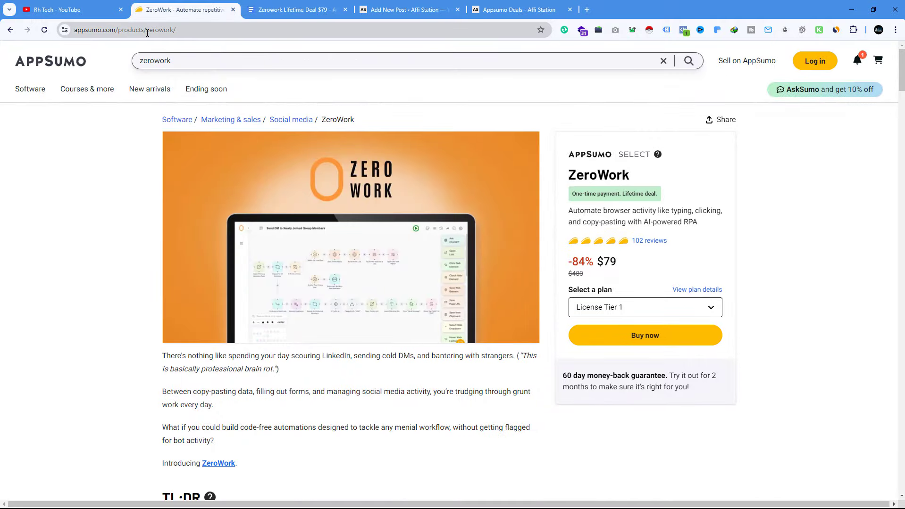
left_click(147, 30)
right_click(148, 29)
left_click(173, 119)
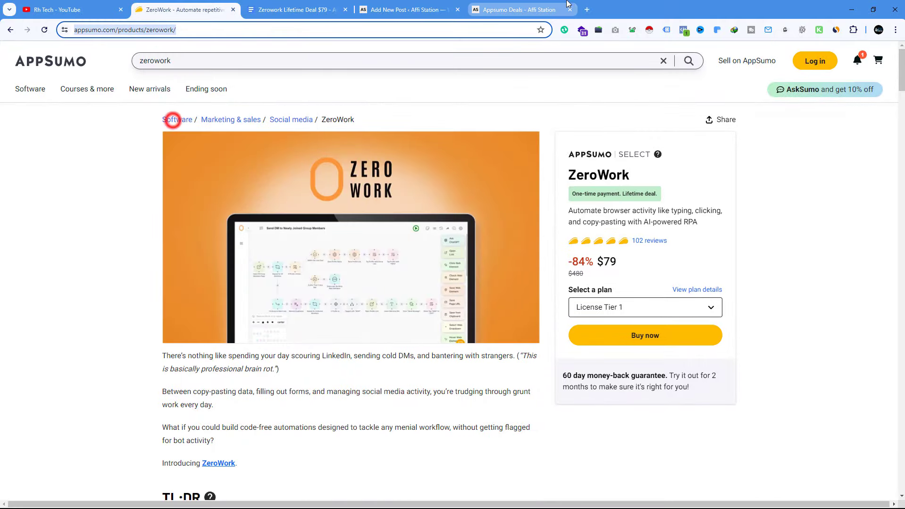
left_click(586, 10)
middle_click(595, 9)
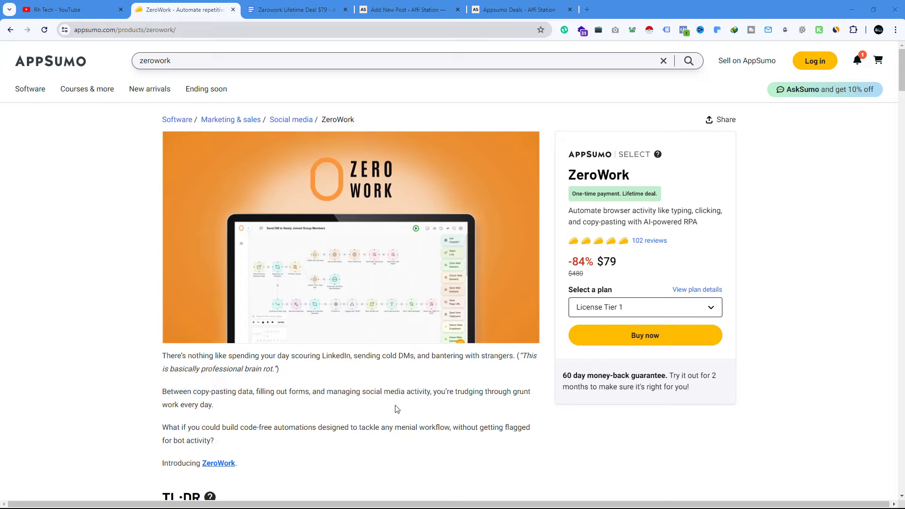
- Return to the post editor and make the "Zerowork Lifetime Deal $79" line below the introduction bold
left_click(253, 13)
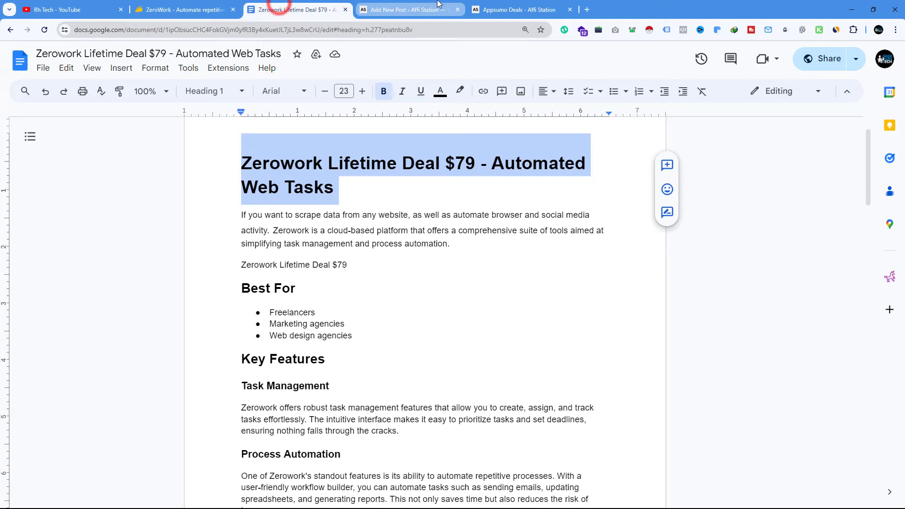
left_click(419, 9)
scroll(417, 123, "up", 20)
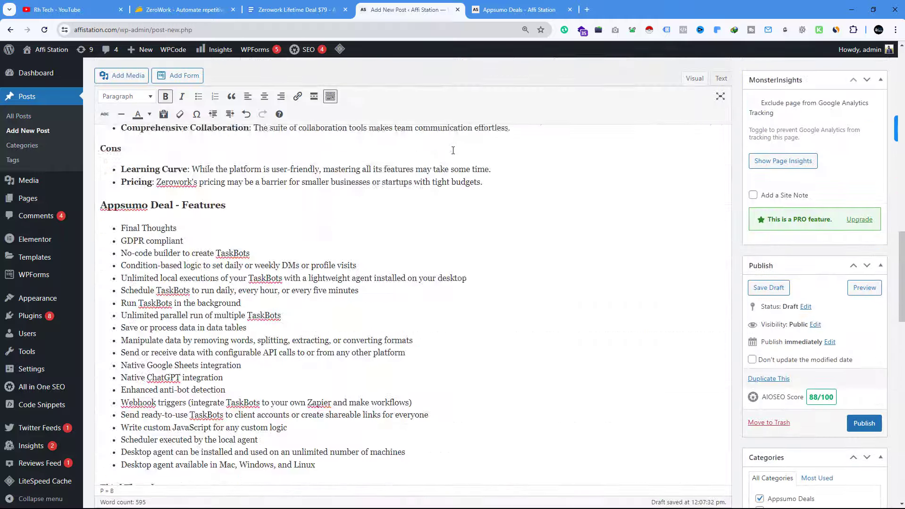
scroll(453, 149, "down", 6)
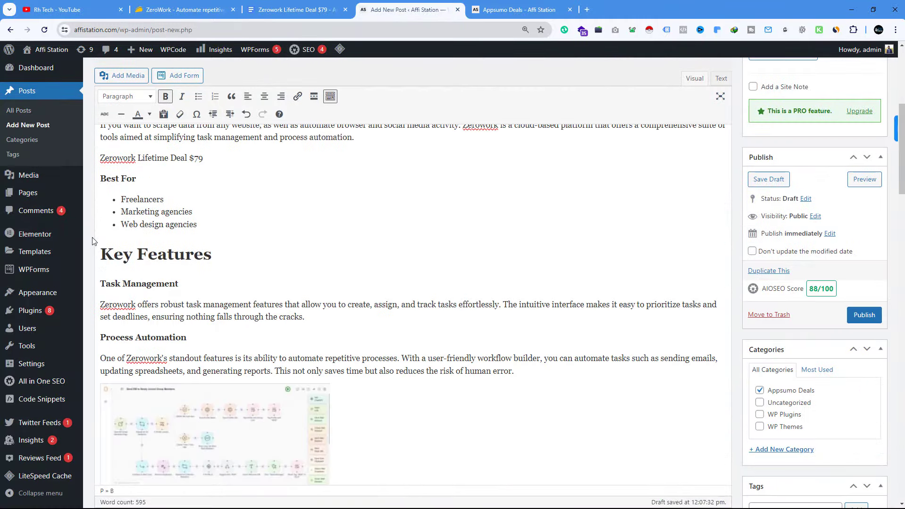
left_click_drag(102, 158, 203, 158)
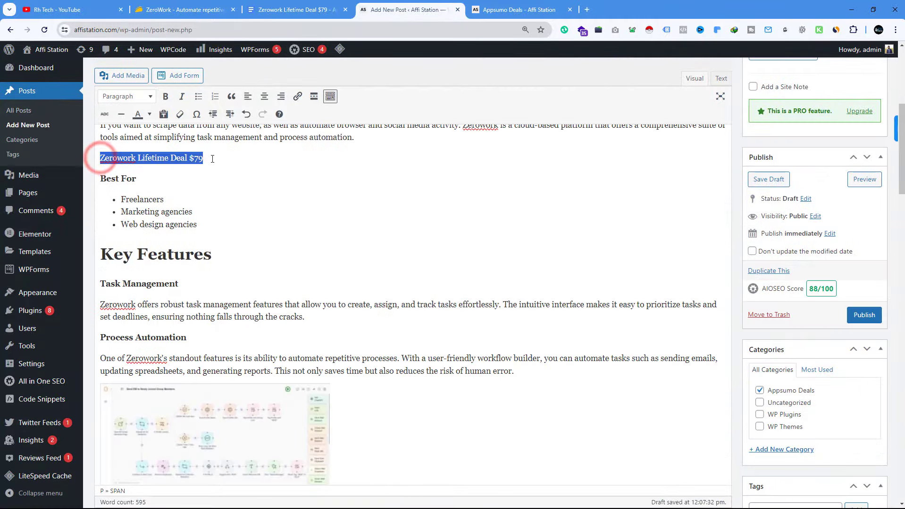
left_click(165, 96)
left_click(296, 96)
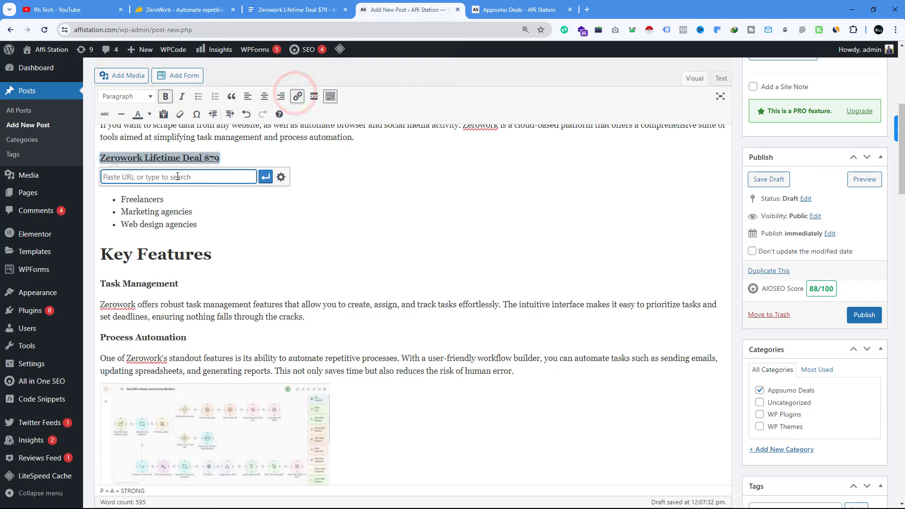
right_click(182, 176)
left_click(206, 268)
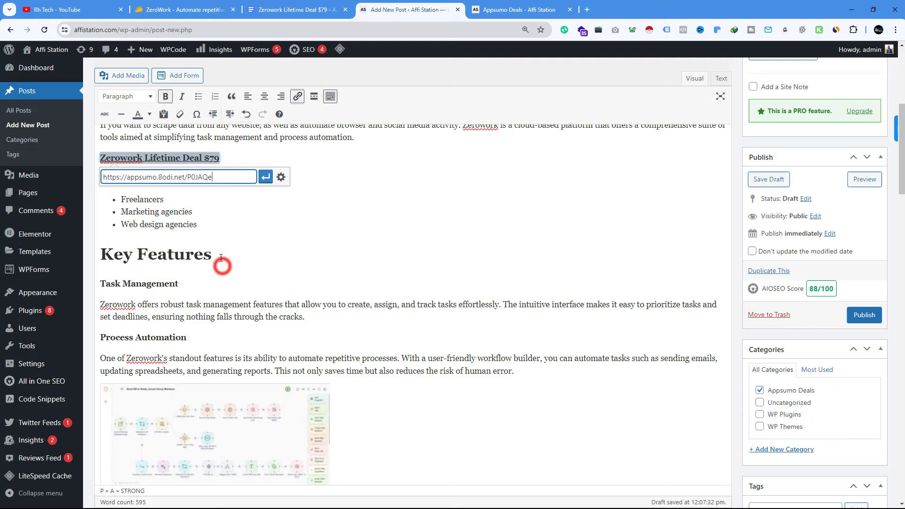
left_click(282, 177)
left_click(398, 203)
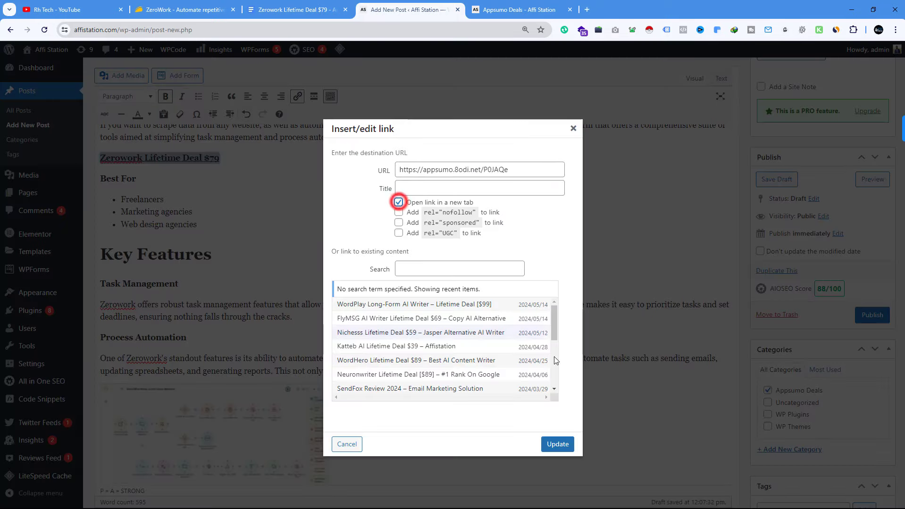
left_click(556, 444)
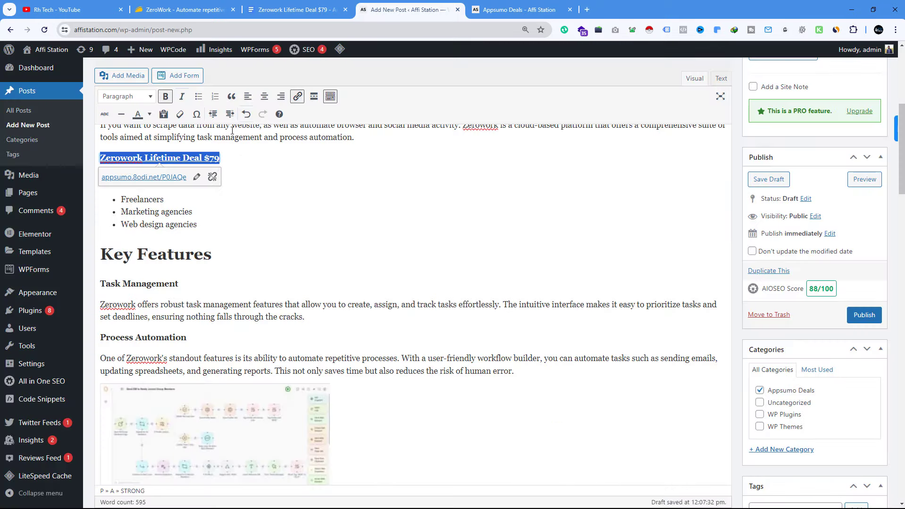
- Colour the linked "Zerowork Lifetime Deal $79" text orange
left_click(135, 118)
left_click(149, 115)
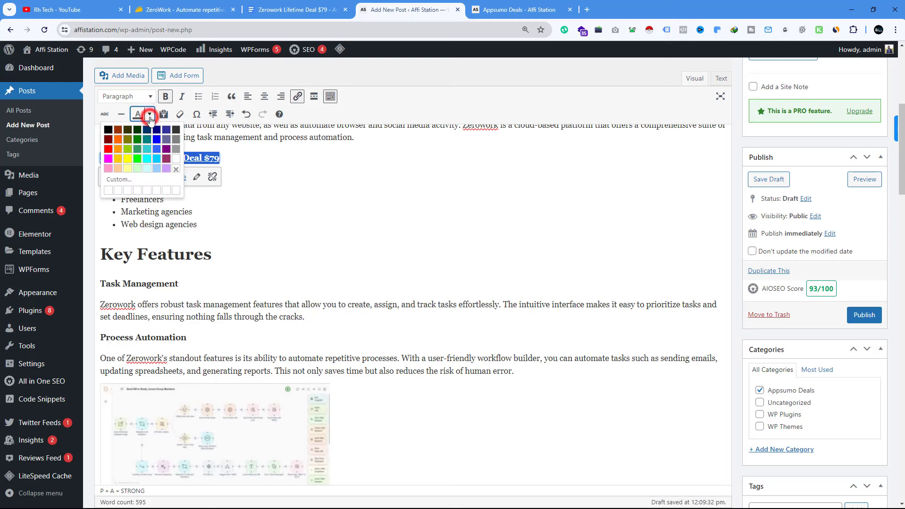
left_click(119, 144)
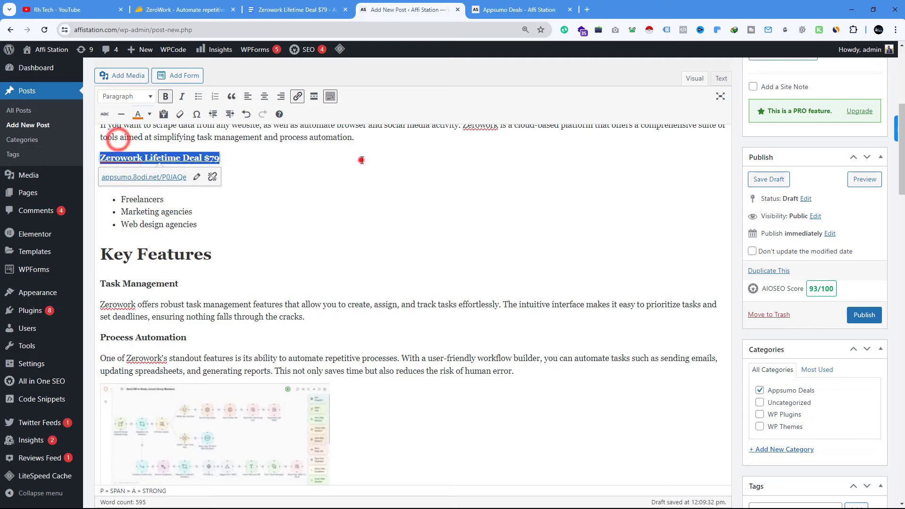
left_click(361, 159)
scroll(381, 216, "up", 3)
scroll(381, 216, "up", 1)
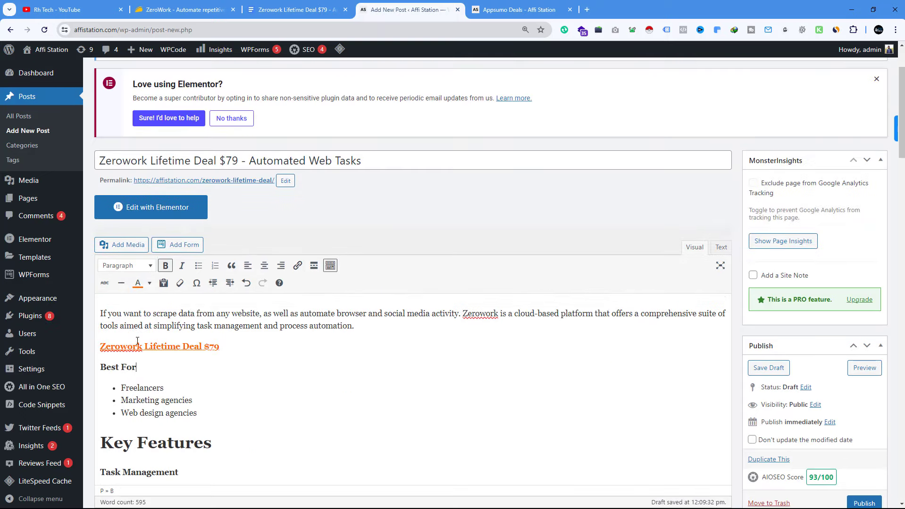
scroll(527, 283, "down", 7)
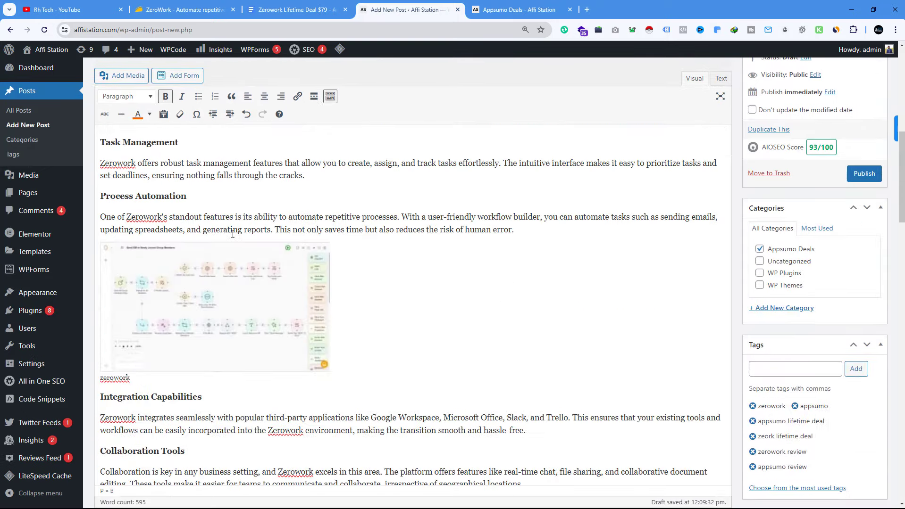
double_click(136, 162)
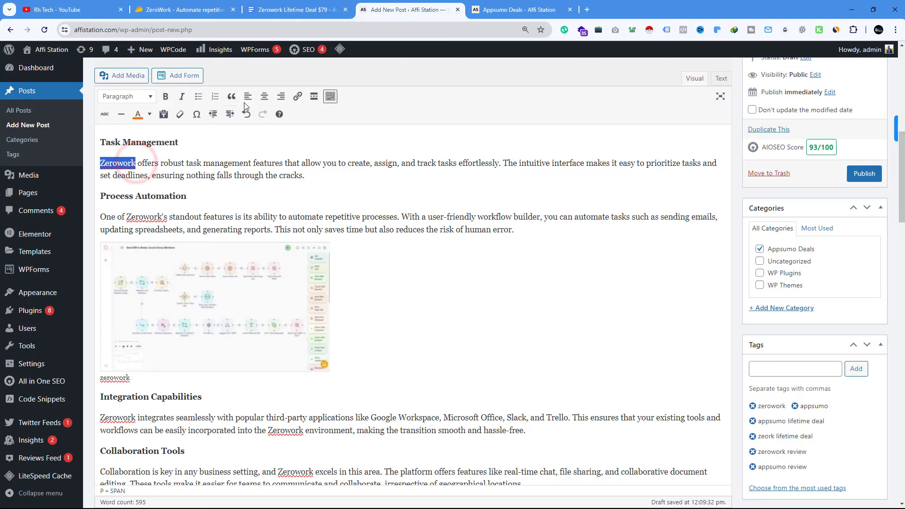
left_click(297, 96)
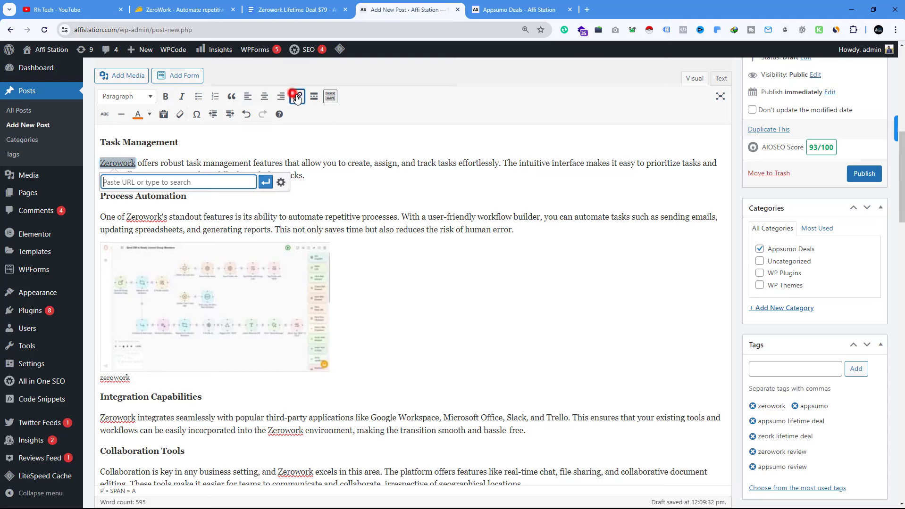
right_click(161, 183)
left_click(205, 277)
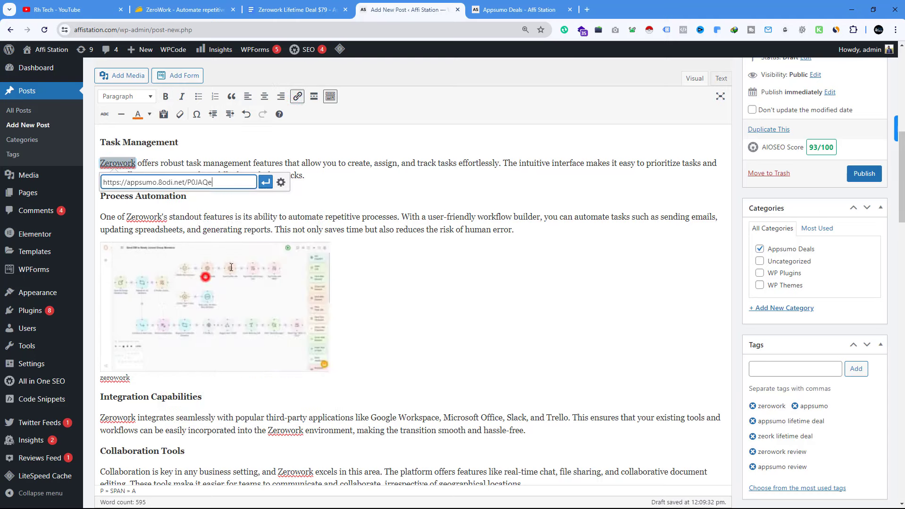
left_click(279, 183)
left_click(398, 221)
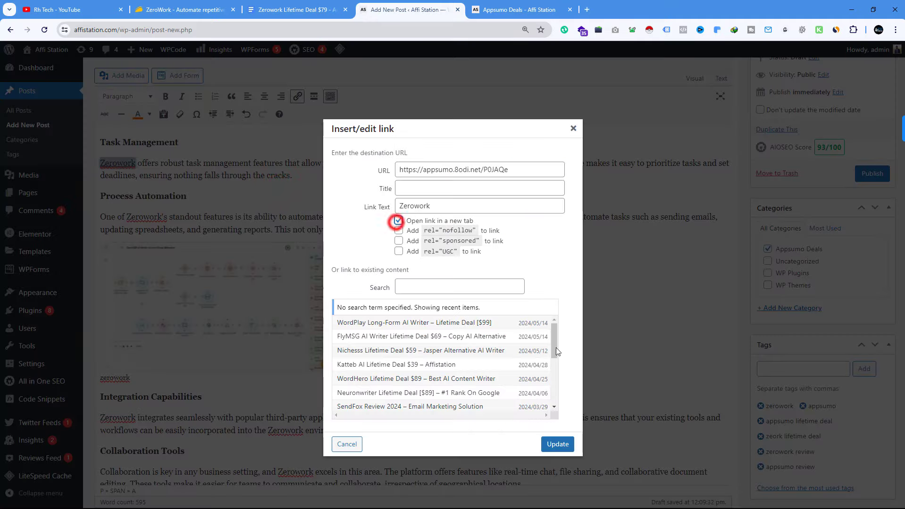
left_click(557, 444)
scroll(439, 227, "down", 3)
left_click(222, 178)
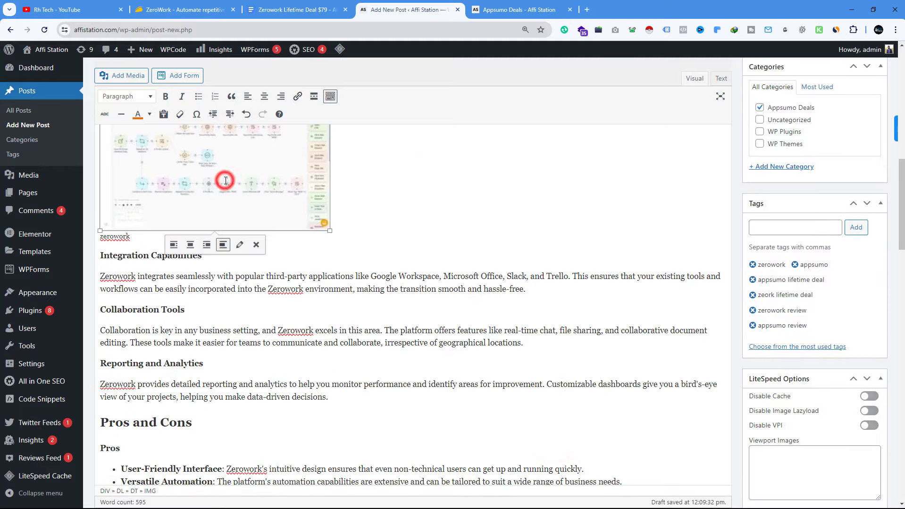
scroll(222, 178, "up", 2)
left_click(298, 97)
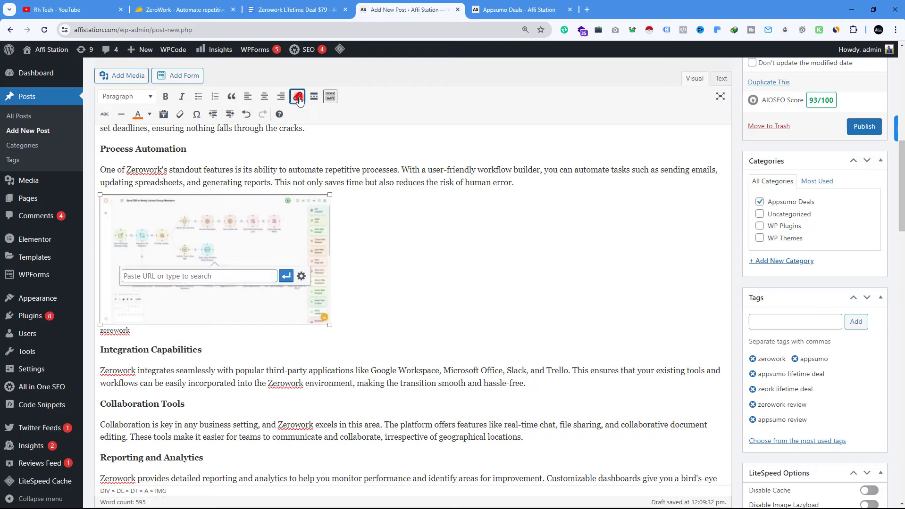
right_click(200, 273)
left_click(240, 132)
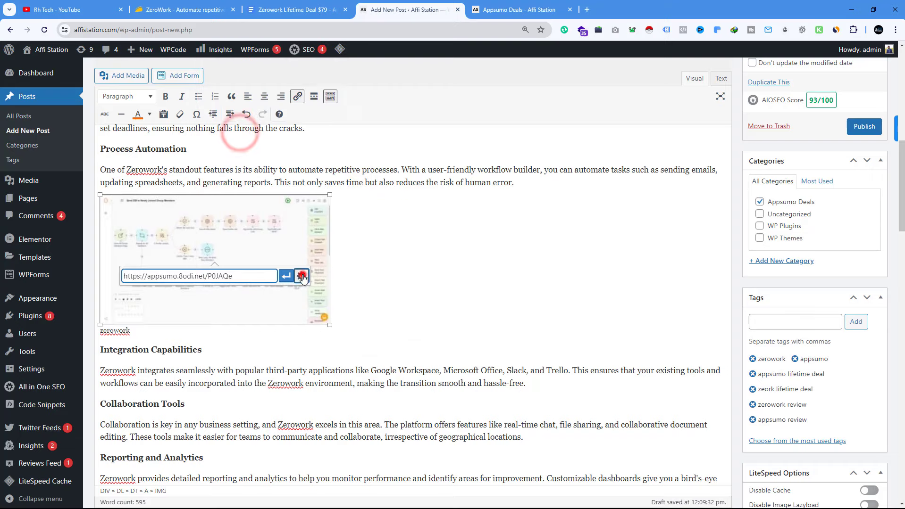
left_click(301, 276)
left_click(399, 202)
left_click(556, 444)
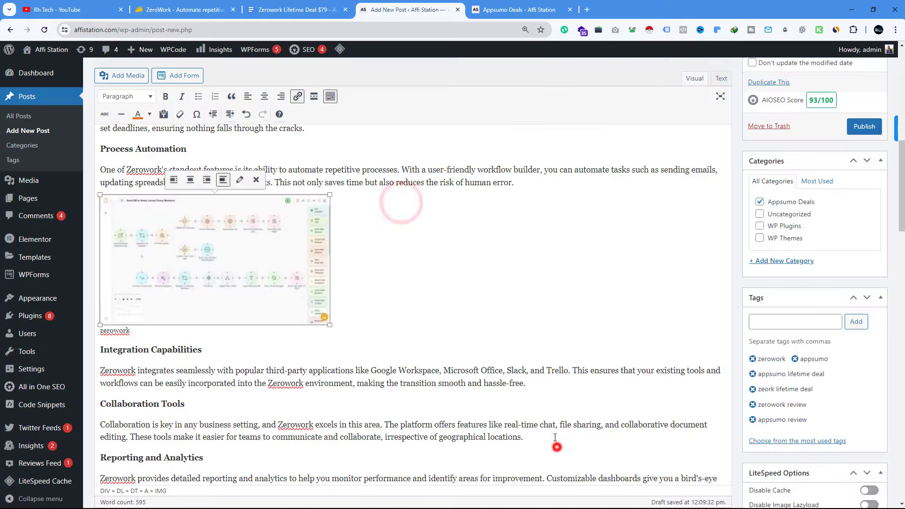
scroll(472, 297, "down", 15)
scroll(481, 283, "down", 8)
scroll(466, 293, "up", 3)
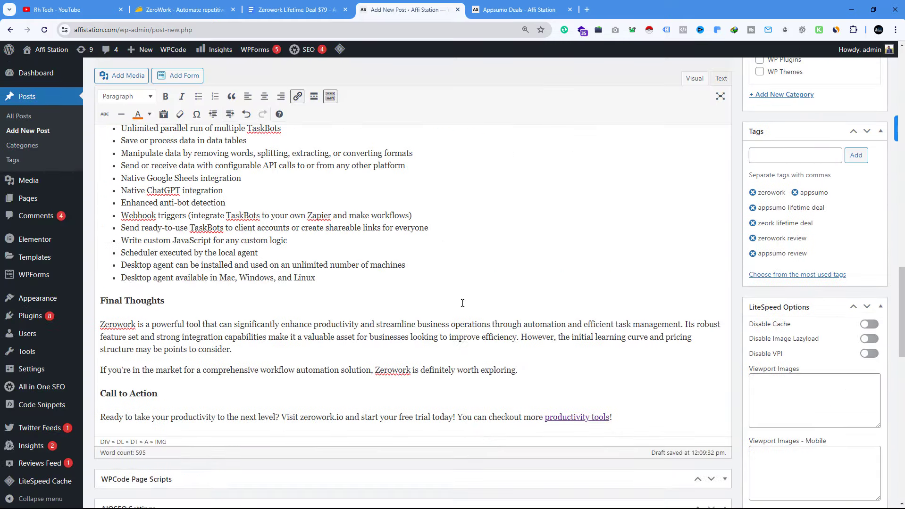
scroll(335, 272, "up", 5)
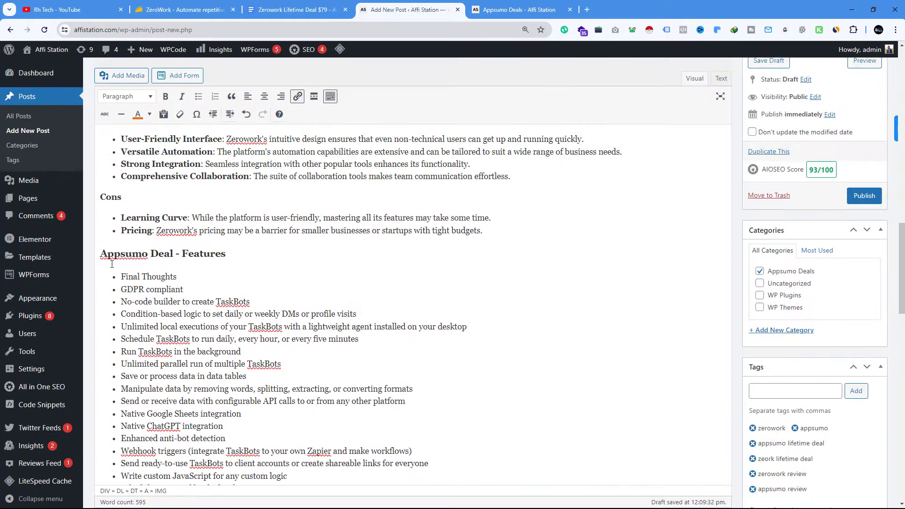
double_click(184, 254)
left_click(298, 96)
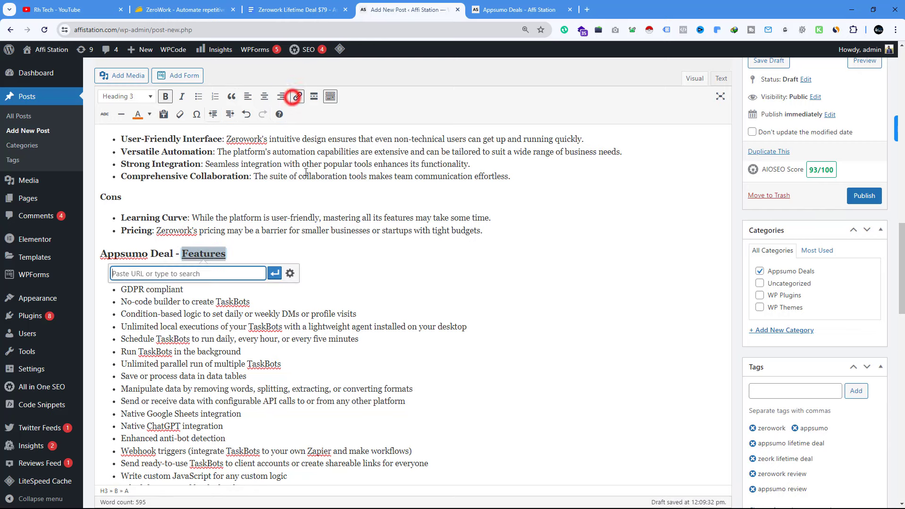
right_click(227, 272)
left_click(268, 133)
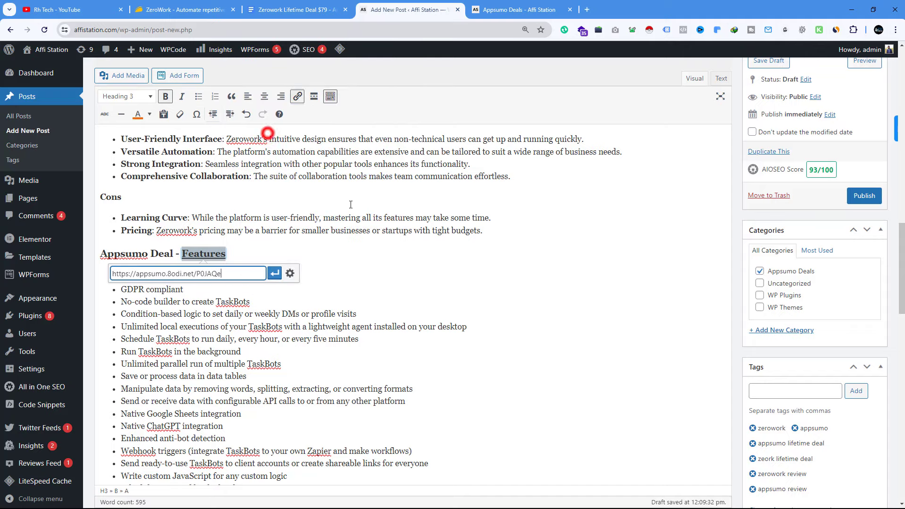
left_click(289, 274)
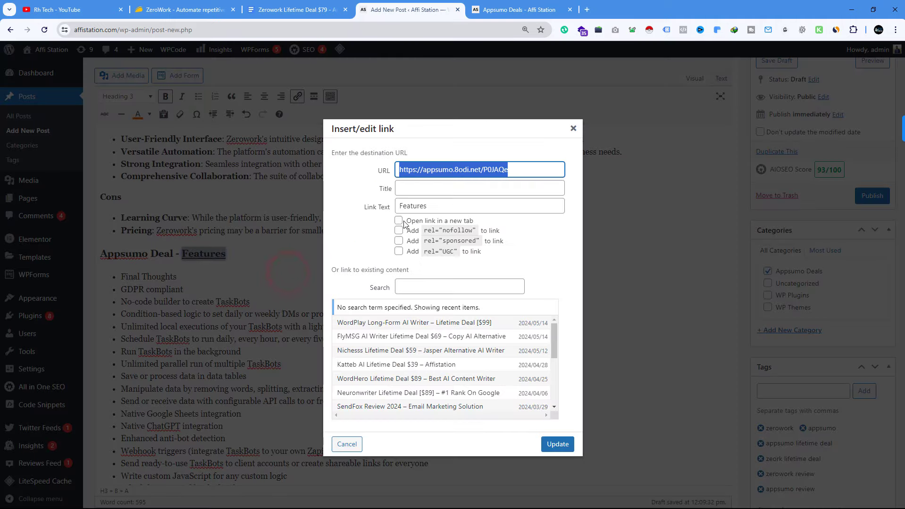
left_click(399, 222)
left_click(557, 443)
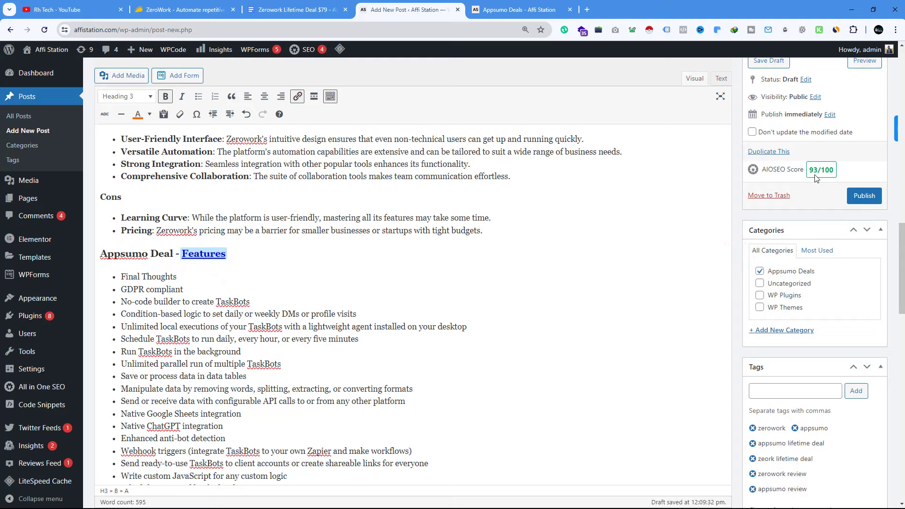
- Publish the Zerowork lifetime deal post
scroll(671, 203, "up", 15)
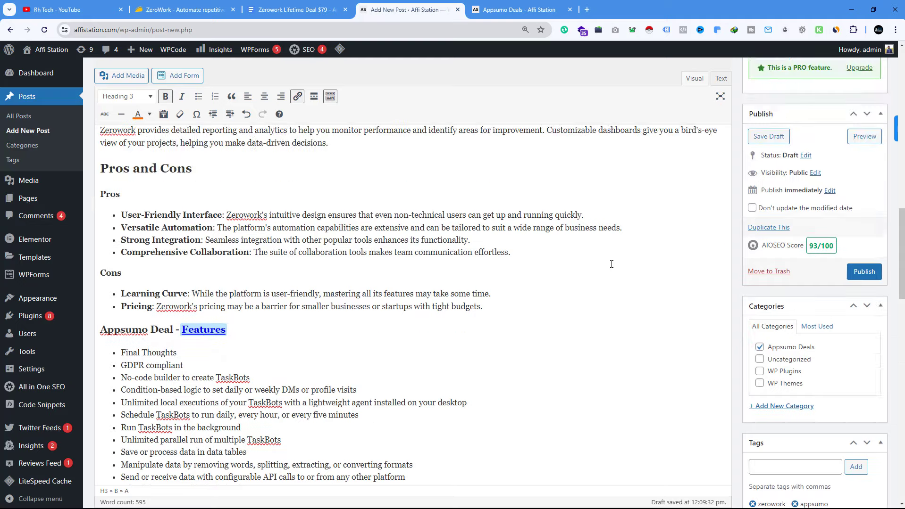
scroll(611, 264, "down", 12)
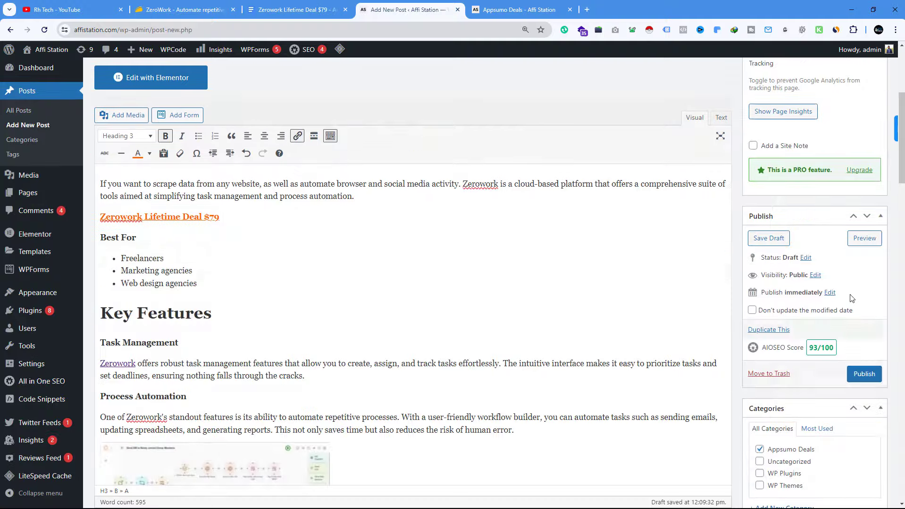
scroll(787, 302, "up", 5)
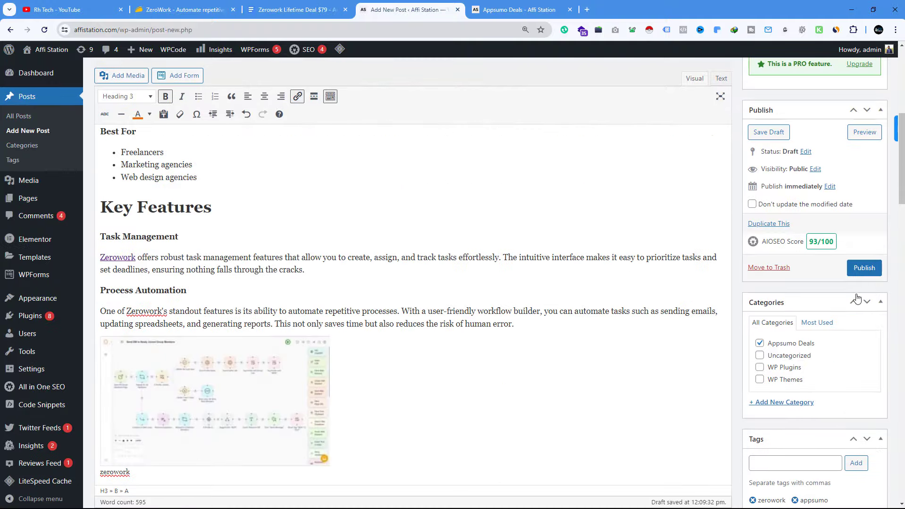
left_click(870, 271)
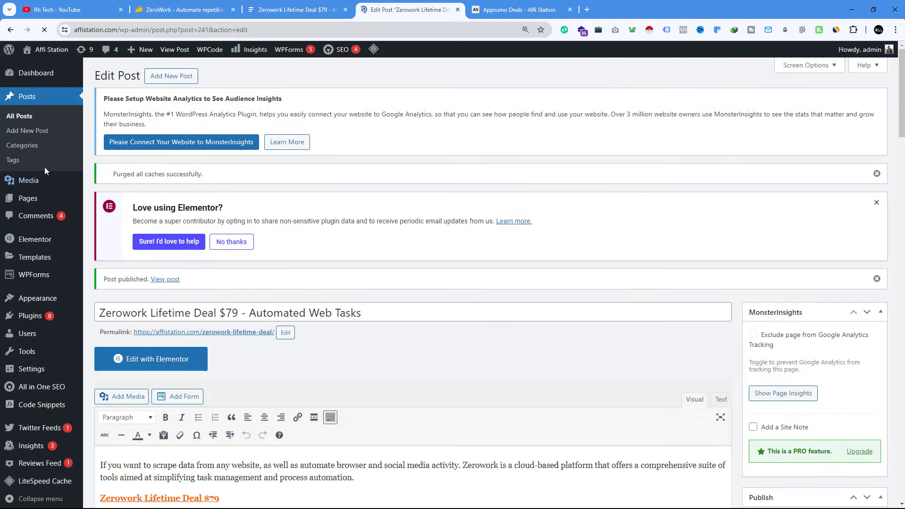
- Visit the Affi Station home page, open the published Zerowork Lifetime Deal post and look through its content and links
left_click(40, 66)
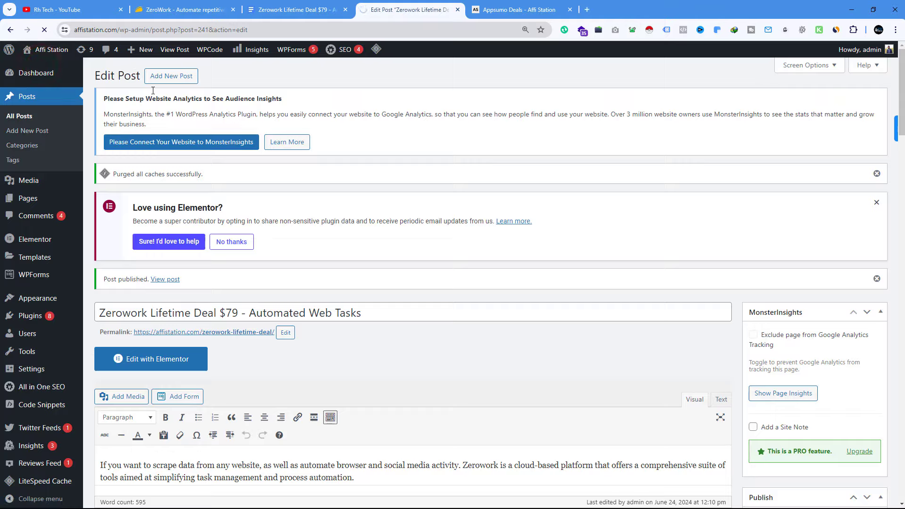
scroll(276, 254, "down", 3)
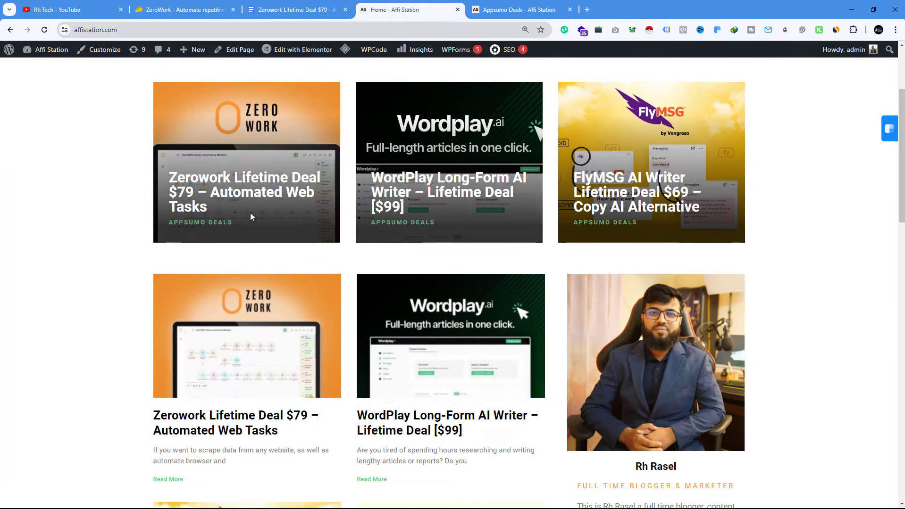
left_click(195, 188)
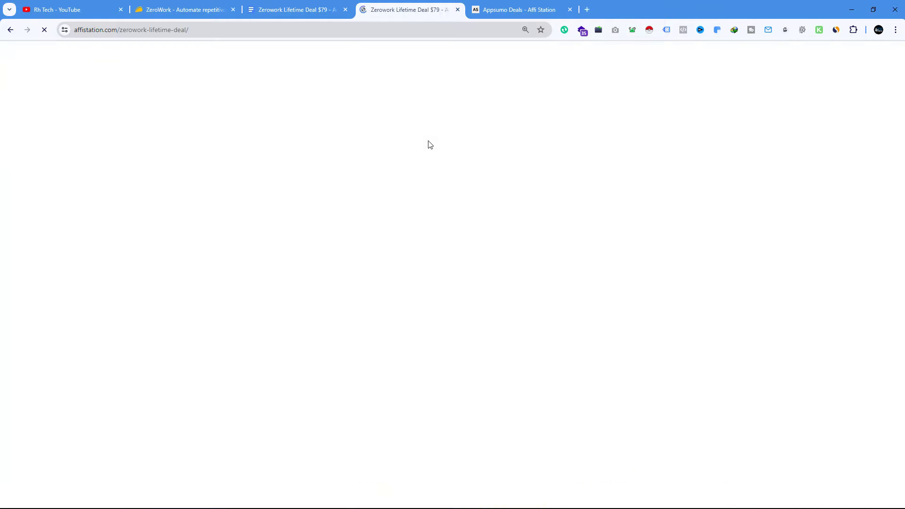
scroll(478, 250, "down", 15)
scroll(478, 250, "down", 20)
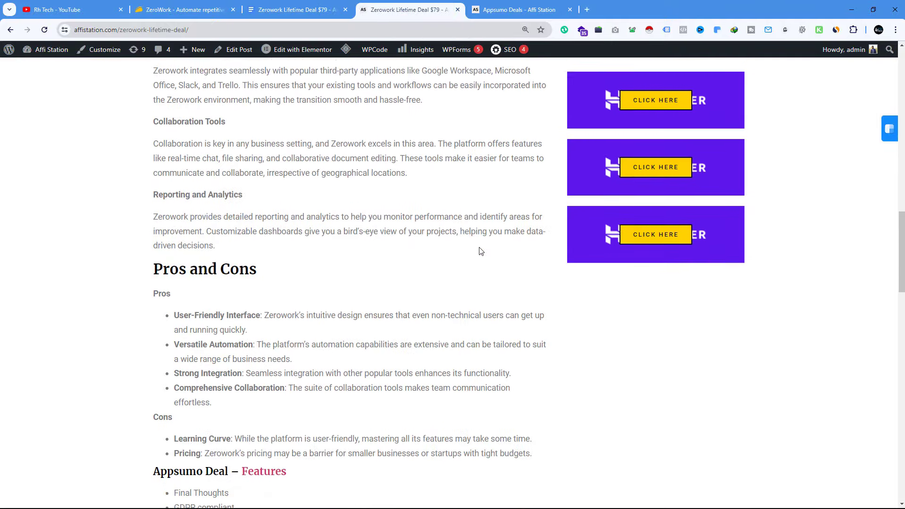
scroll(480, 250, "up", 20)
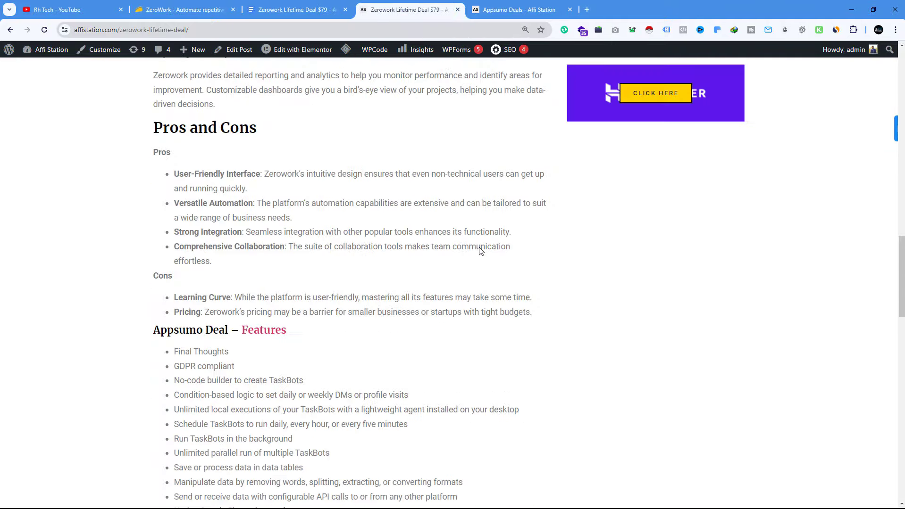
scroll(483, 250, "down", 6)
scroll(484, 250, "down", 4)
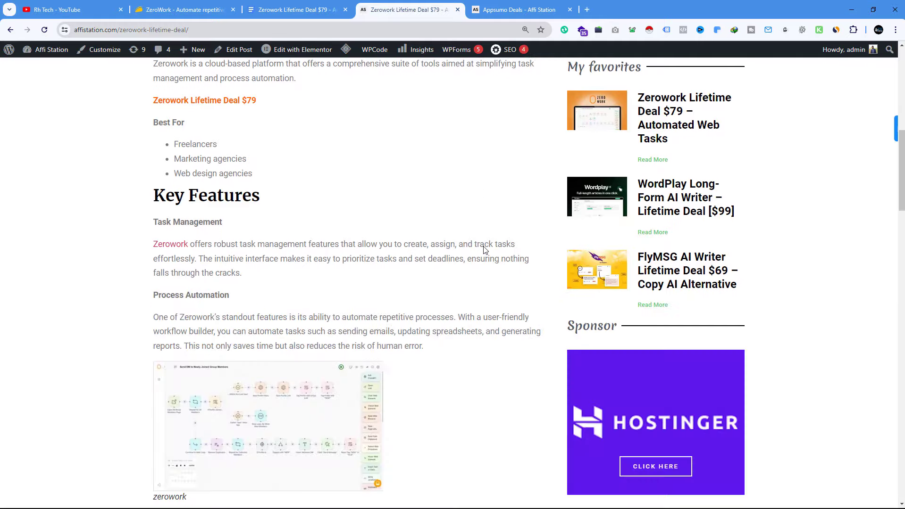
- Copy the published Zerowork post's web address
scroll(483, 250, "up", 10)
left_click(149, 31)
right_click(150, 31)
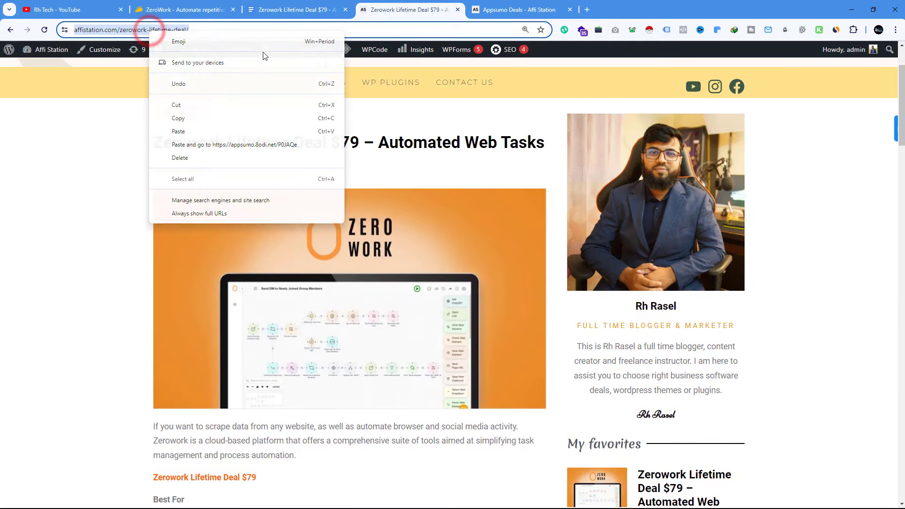
left_click(188, 117)
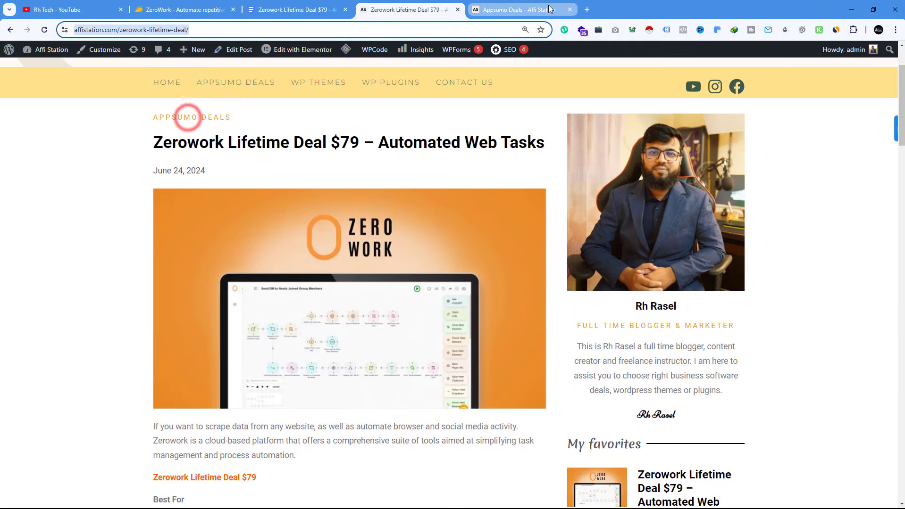
- Open Google Search Console in a new browser tab and start it to reach the property overview
left_click(587, 10)
key("Down")
key("Down")
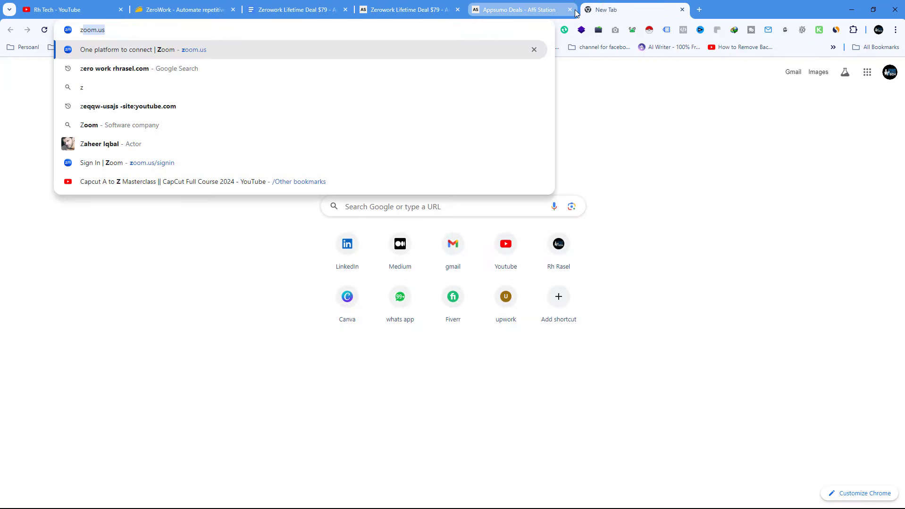
key("Escape")
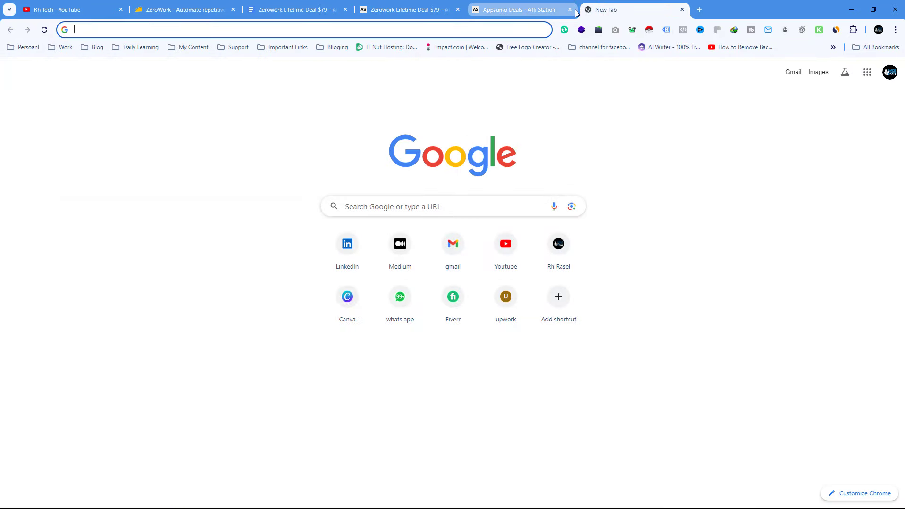
type("search")
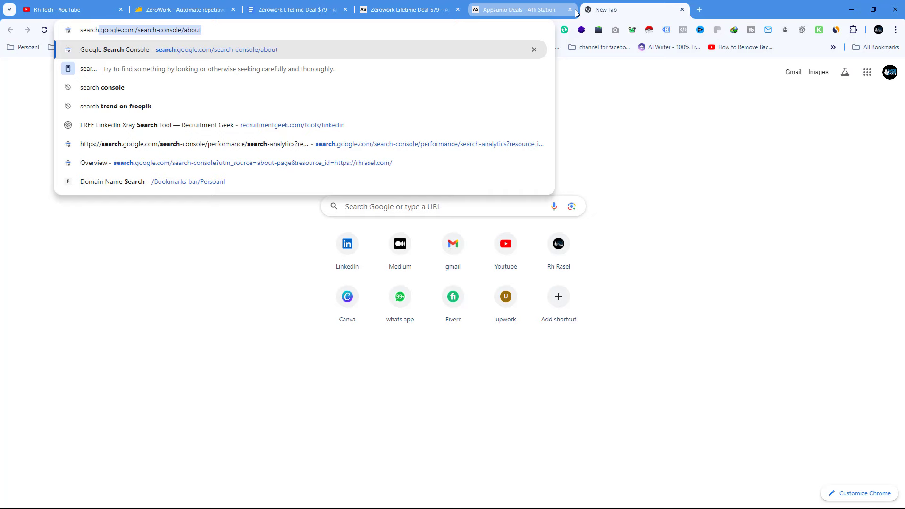
key("Return")
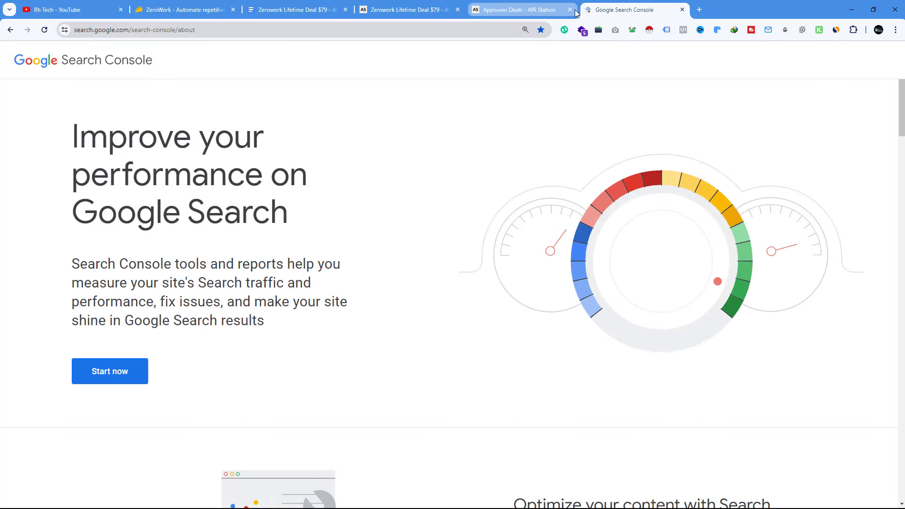
left_click(120, 375)
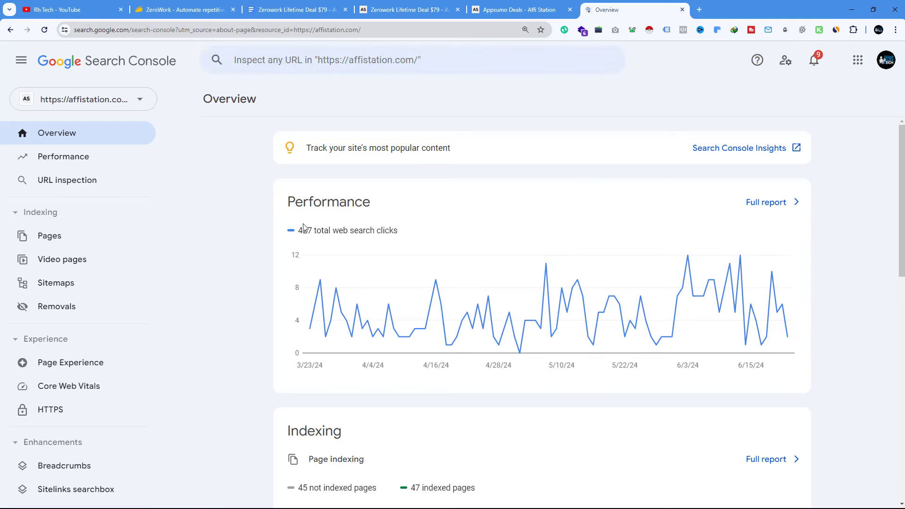
left_click(67, 100)
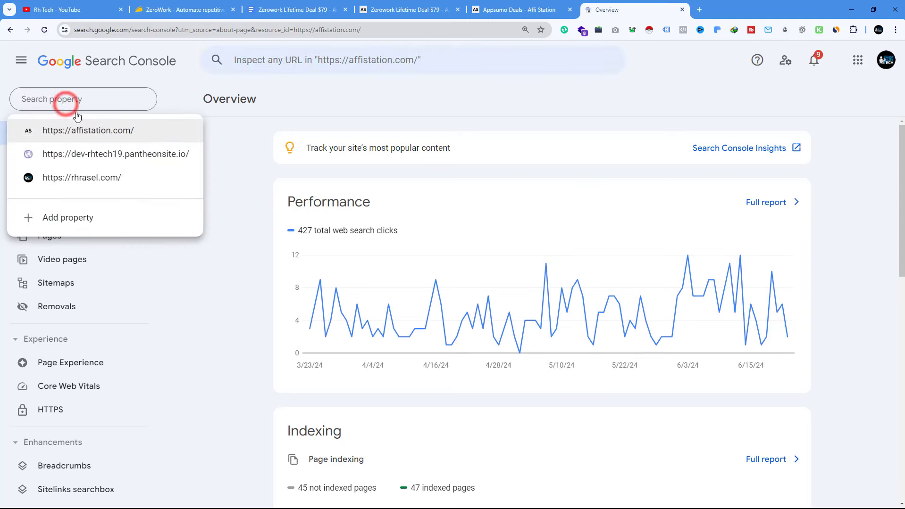
left_click(80, 178)
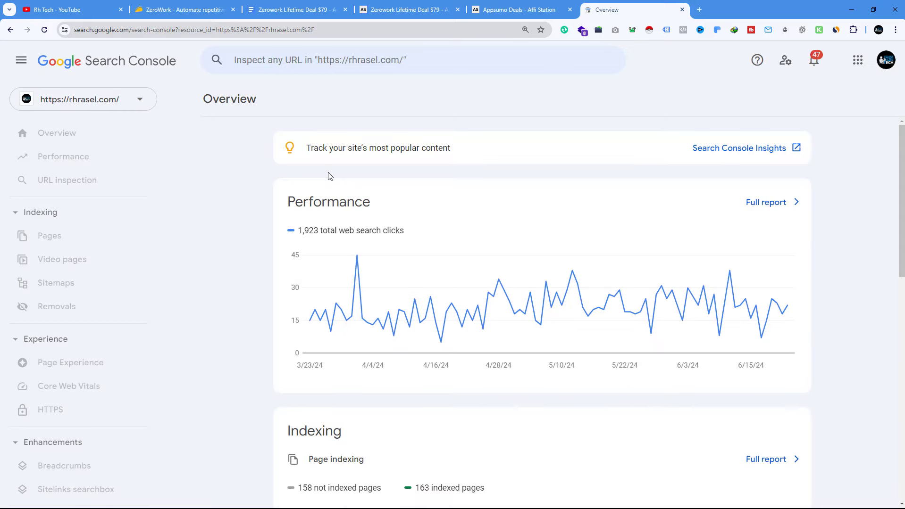
scroll(452, 232, "down", 5)
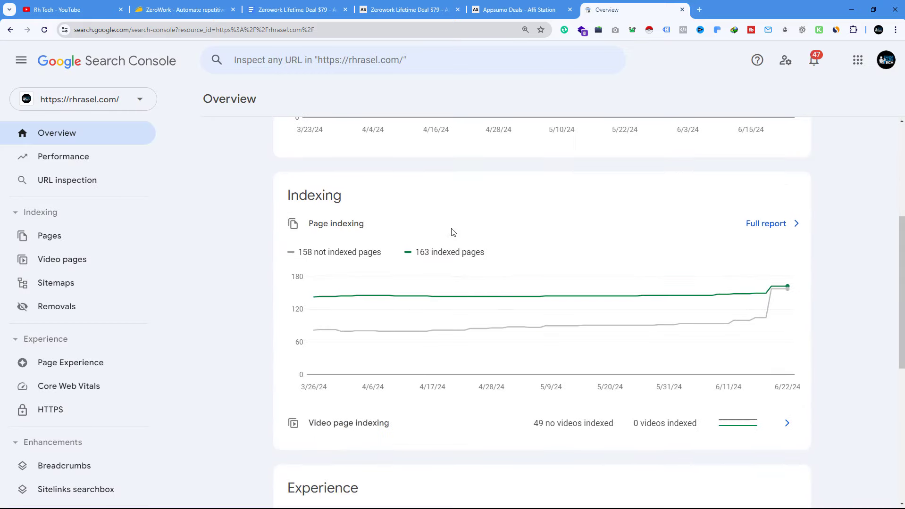
scroll(452, 232, "down", 5)
scroll(452, 232, "down", 3)
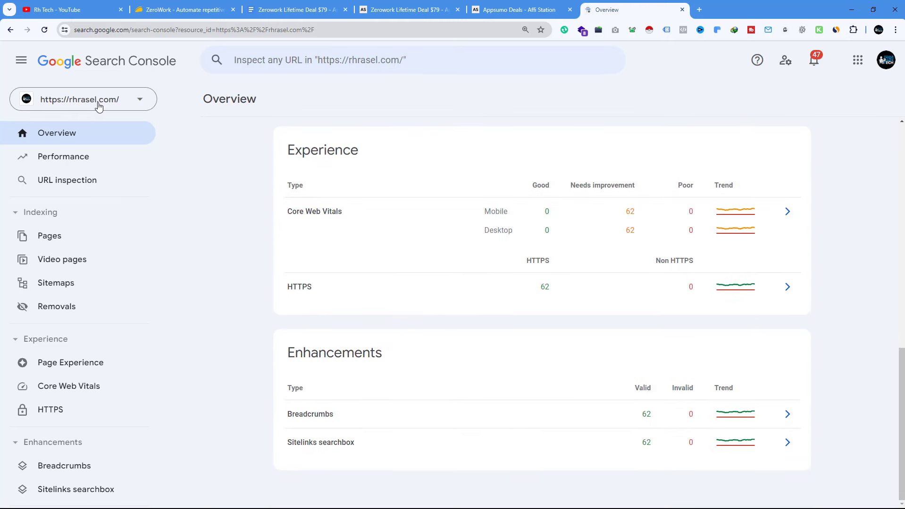
- Open the property's search performance report and examine clicks and impressions by country
left_click(54, 159)
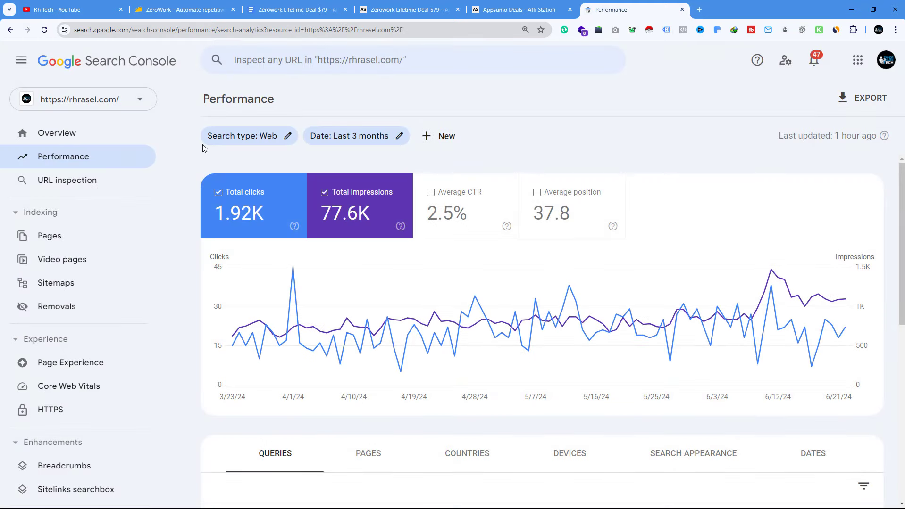
scroll(388, 277, "down", 4)
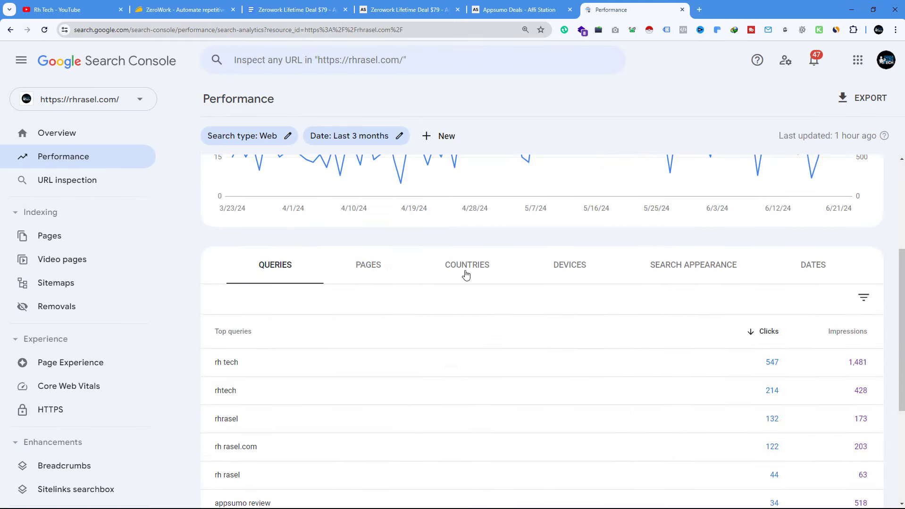
left_click(472, 270)
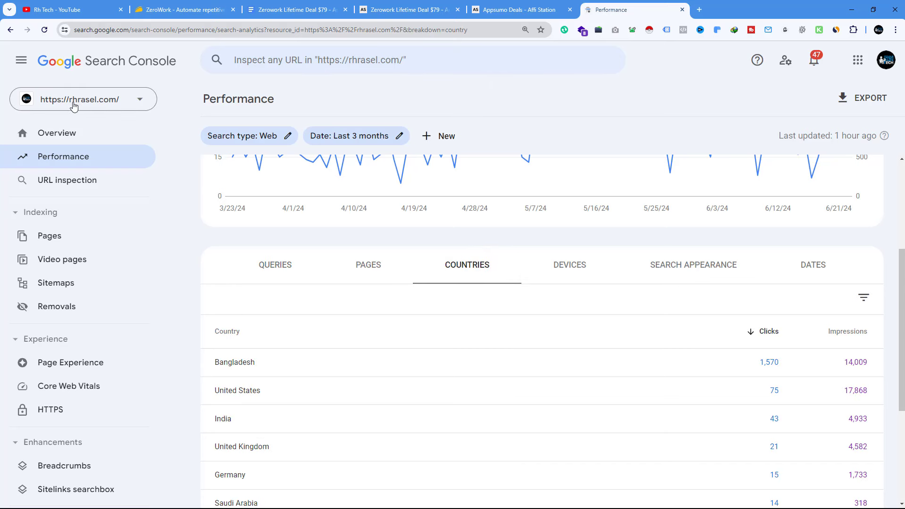
scroll(414, 204, "down", 3)
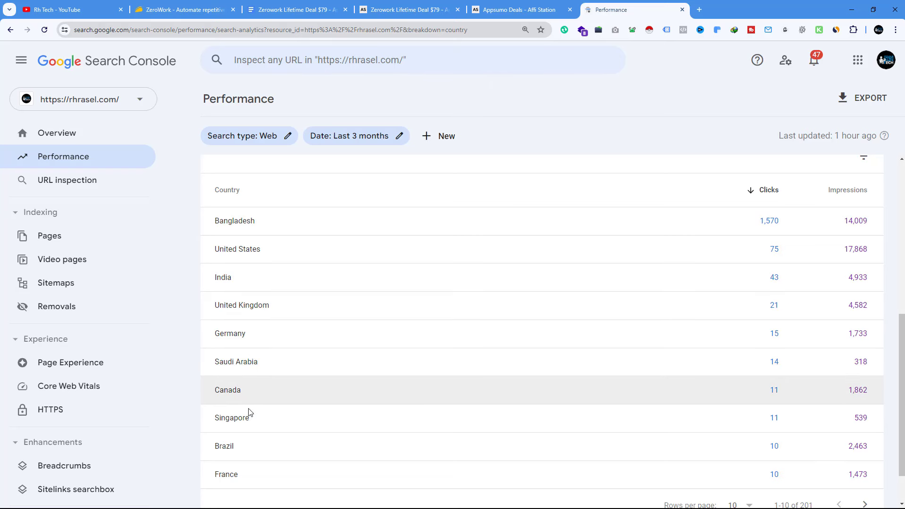
scroll(275, 400, "down", 1)
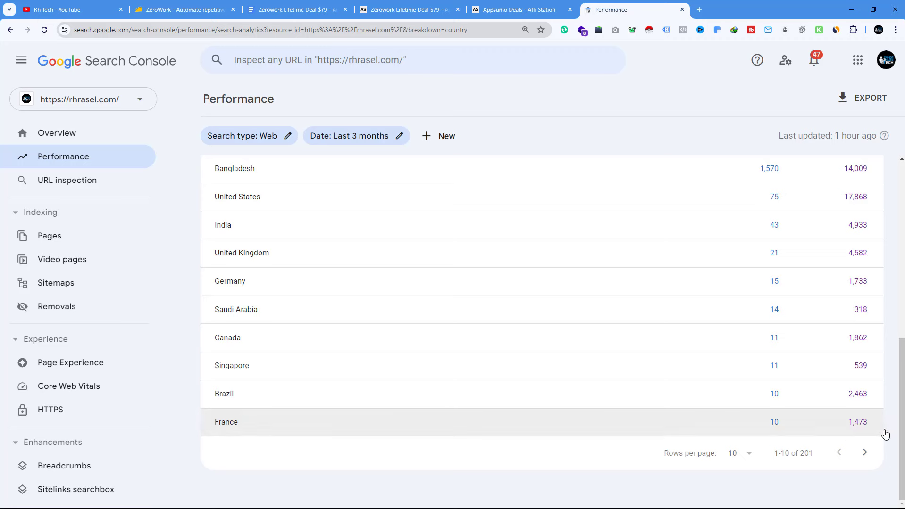
- Examine the top search queries with their clicks and impressions in the performance report
scroll(397, 346, "up", 5)
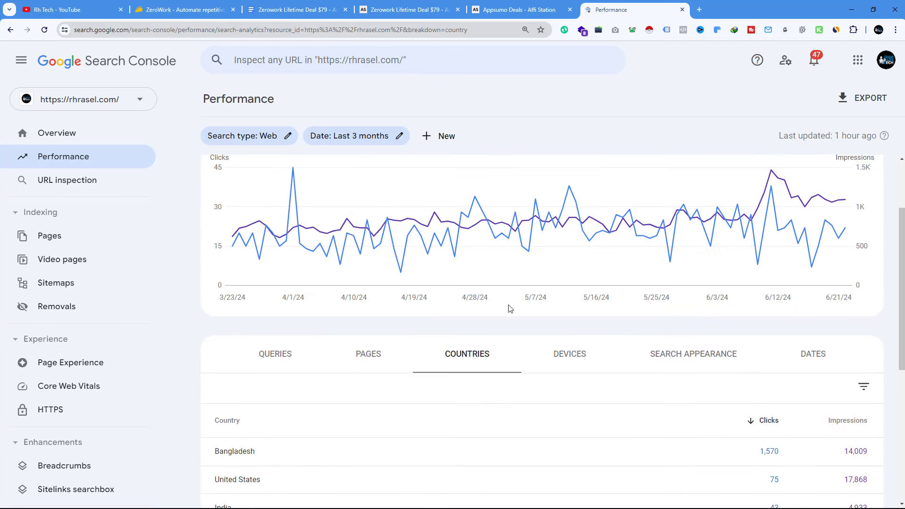
left_click(269, 356)
scroll(429, 335, "down", 5)
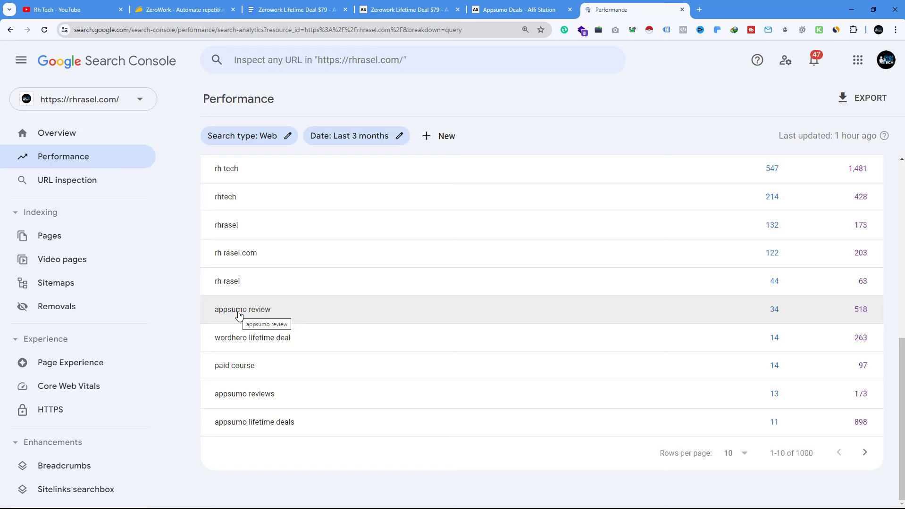
scroll(778, 326, "up", 4)
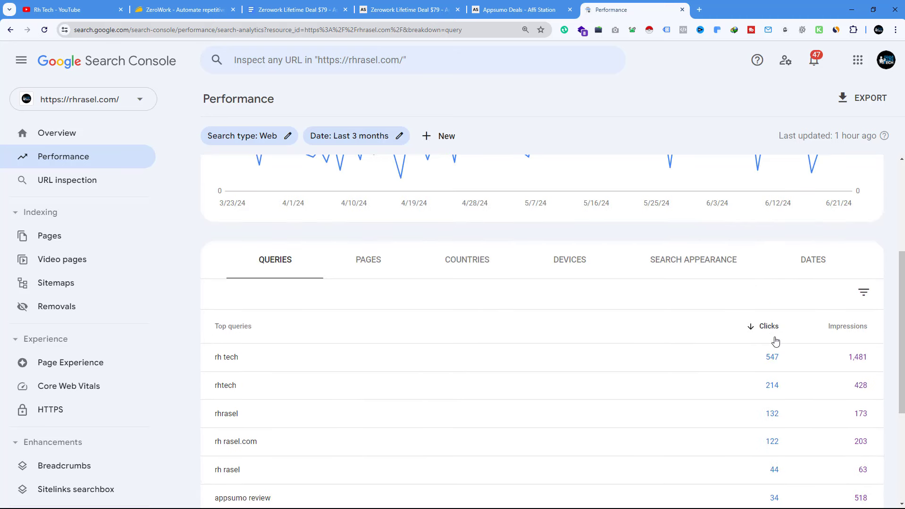
- Examine the rest of the top queries and the site's top pages with their clicks and impressions
scroll(847, 327, "down", 4)
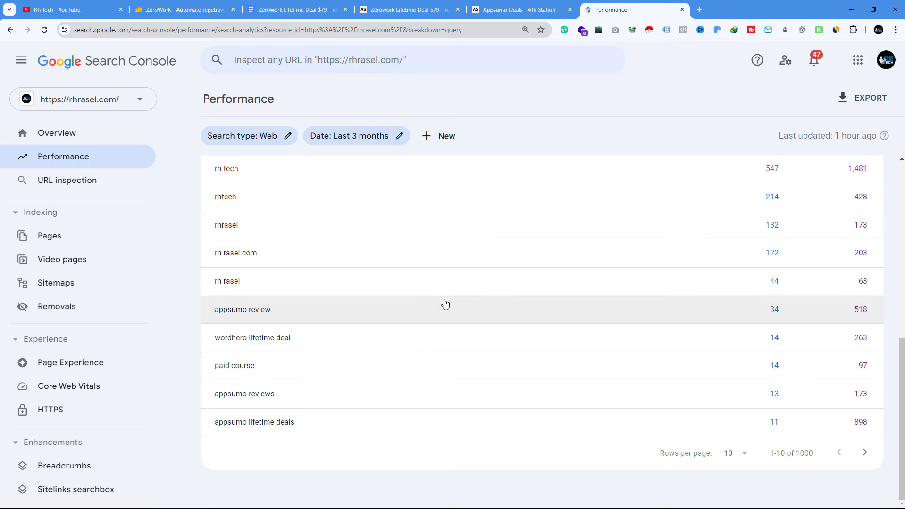
scroll(253, 375, "up", 5)
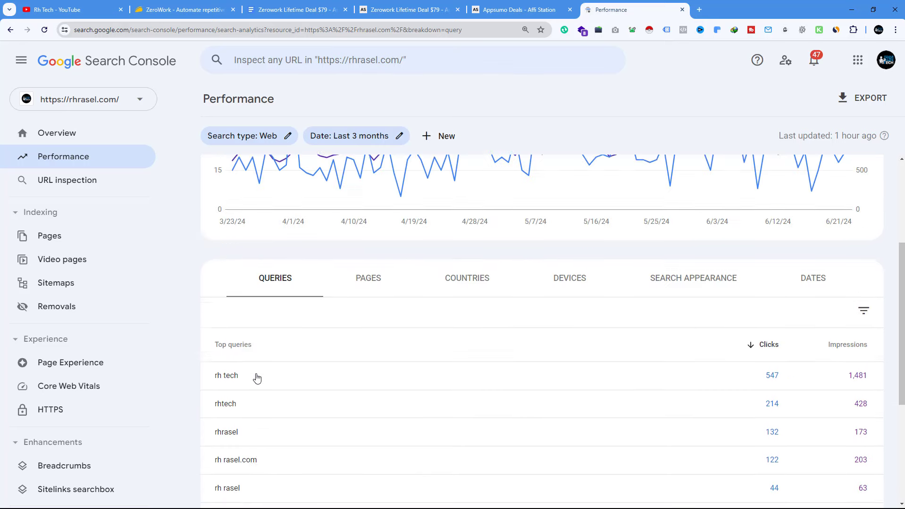
left_click(367, 313)
scroll(370, 328, "down", 3)
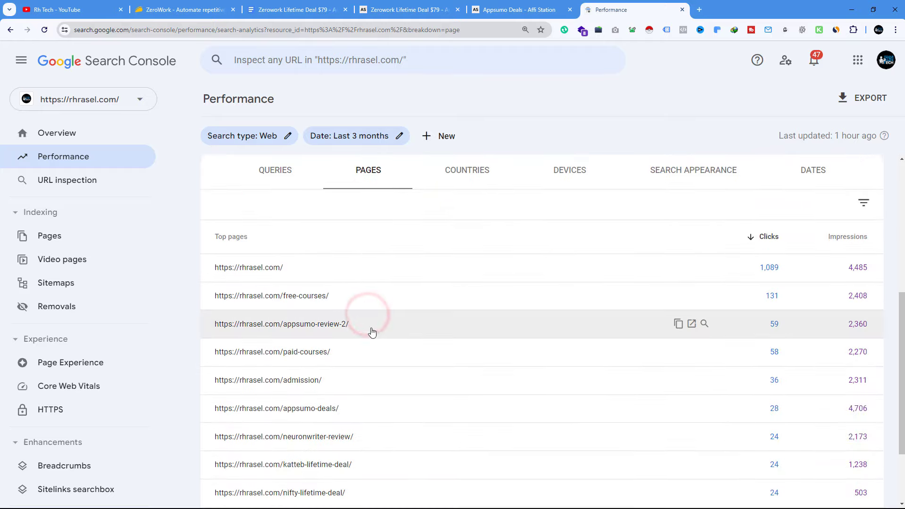
scroll(244, 324, "down", 2)
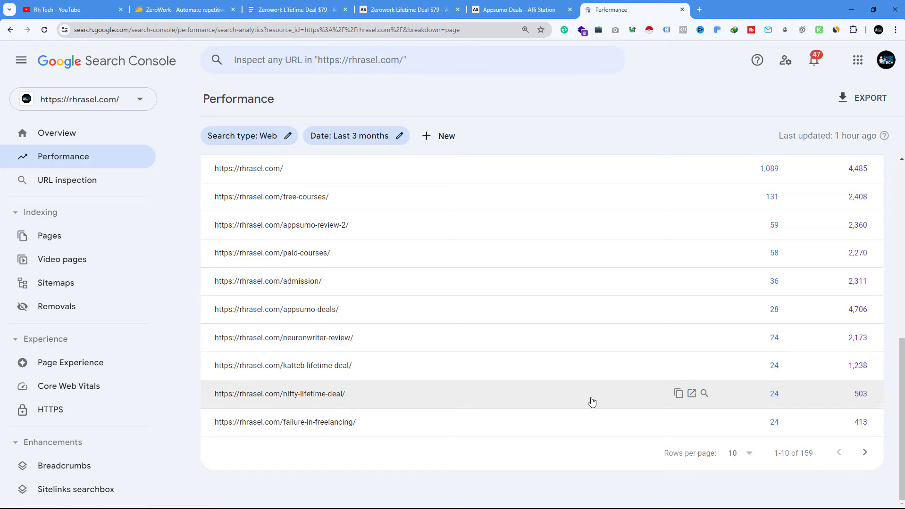
scroll(592, 401, "up", 8)
scroll(521, 424, "down", 3)
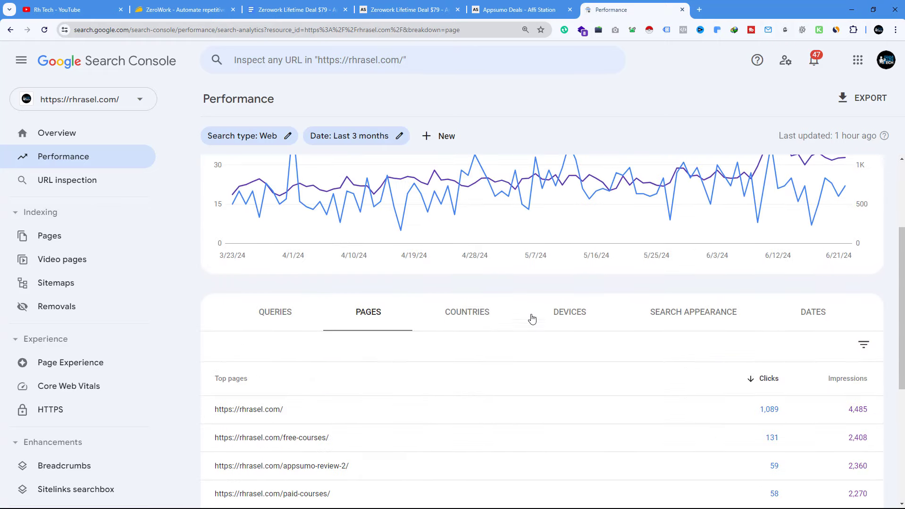
- Review the performance breakdowns by device, country and search appearance, and return to the queries breakdown and overall performance chart
left_click(554, 313)
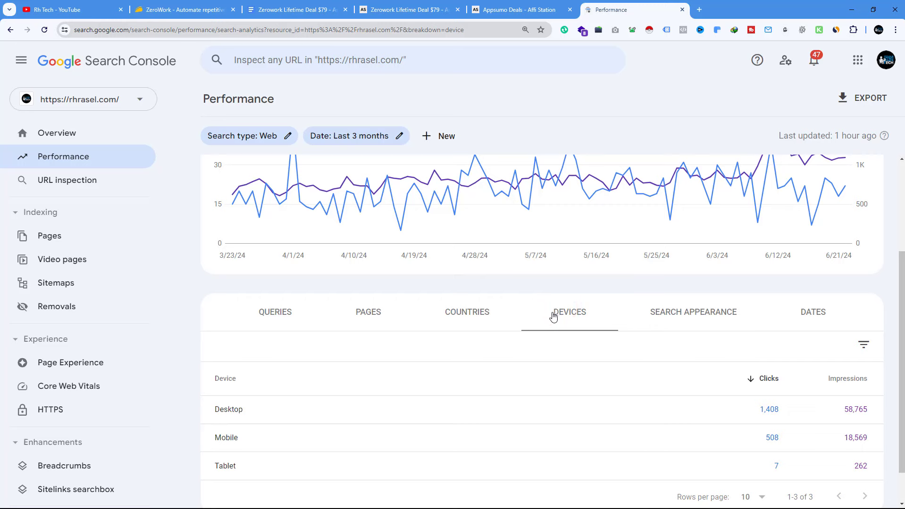
left_click(479, 313)
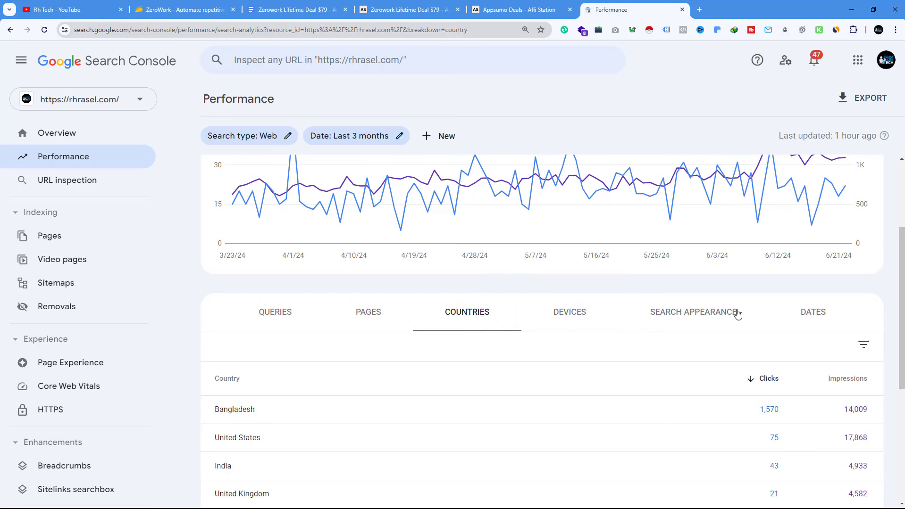
left_click(693, 316)
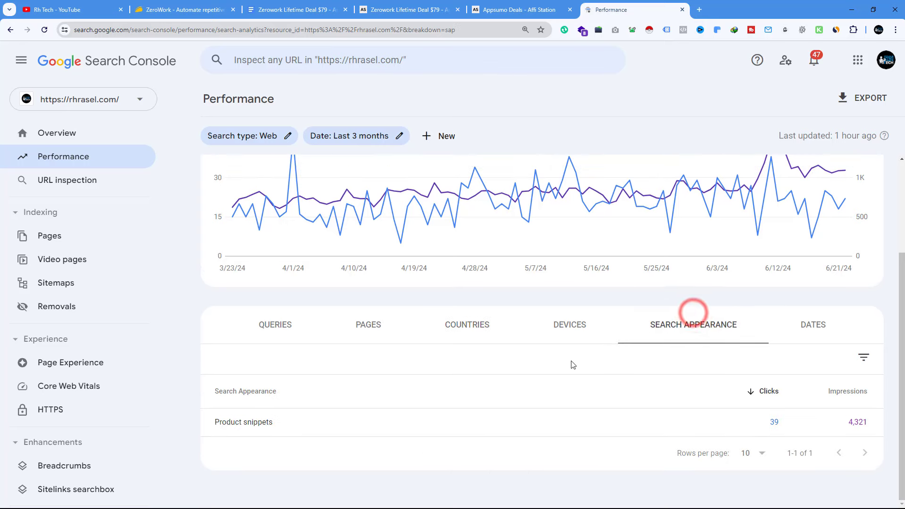
left_click(260, 333)
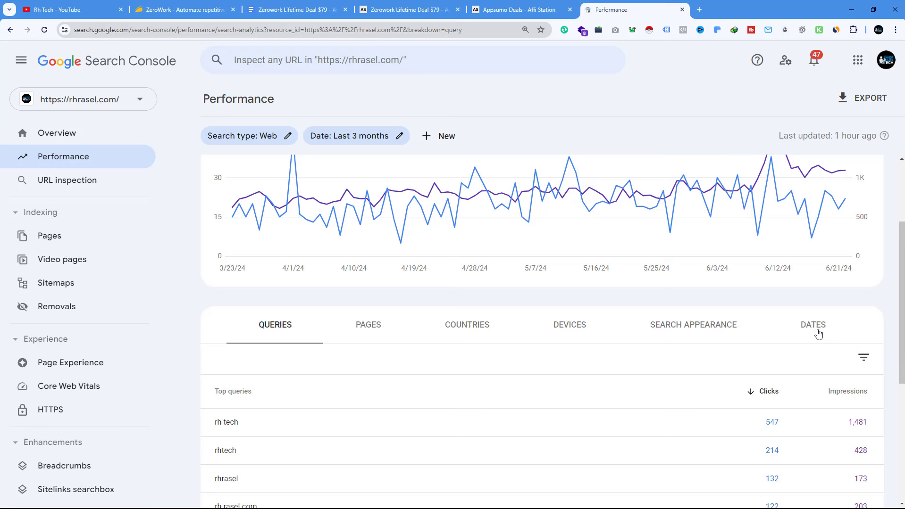
scroll(686, 279, "up", 3)
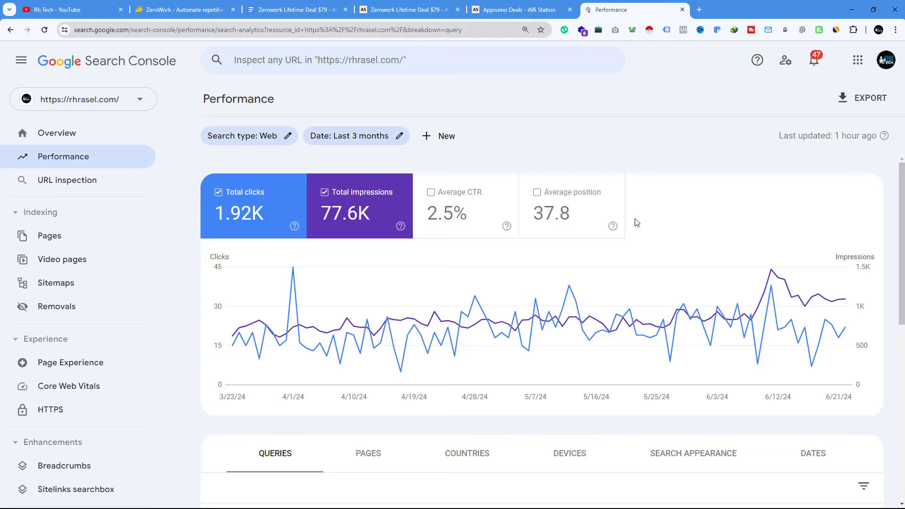
- Copy the URL of the Appsumo Deals page on Affi Station and return to Google Search Console
left_click(513, 14)
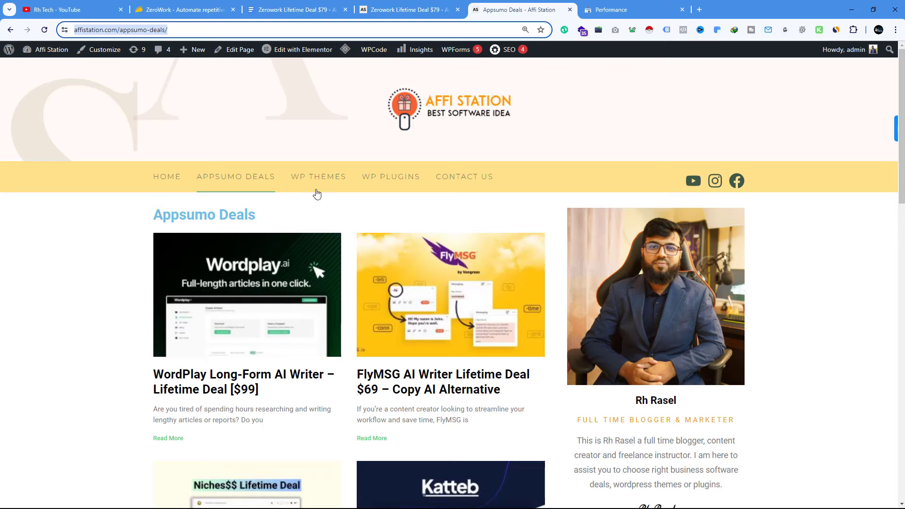
left_click(292, 9)
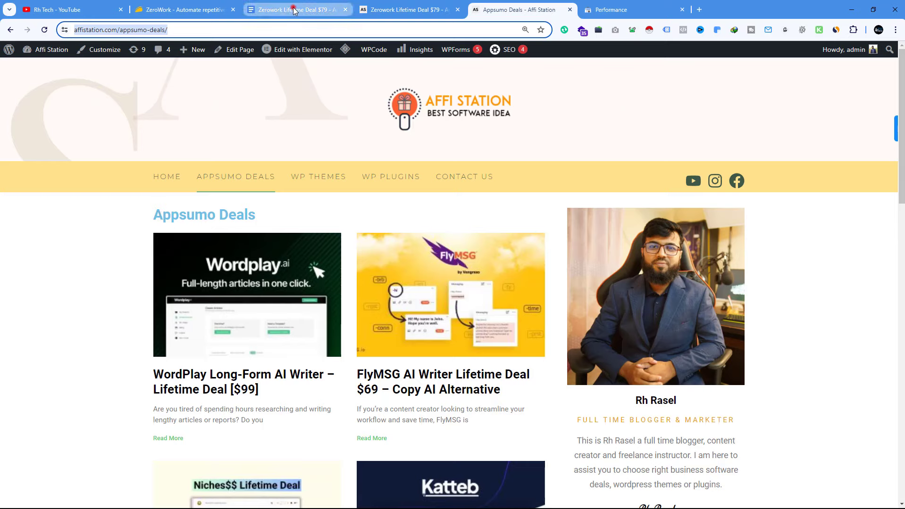
left_click(503, 8)
left_click(186, 32)
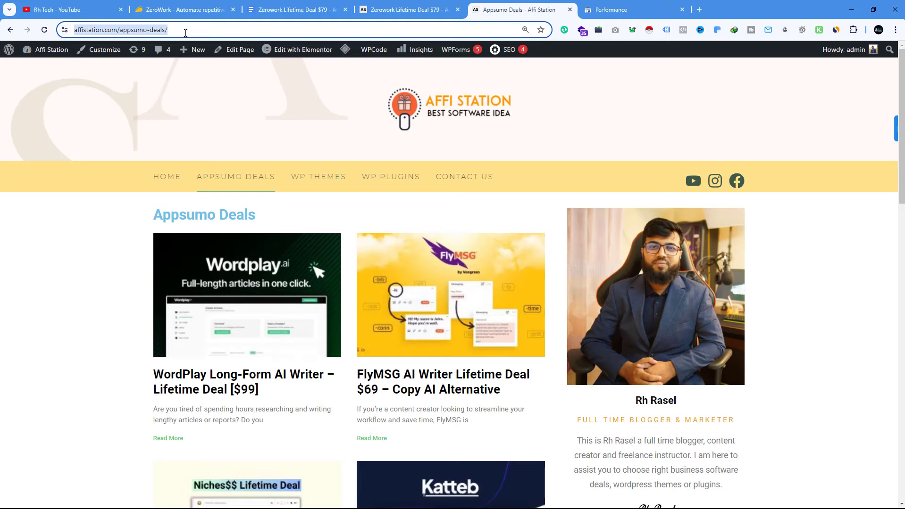
right_click(164, 37)
left_click(190, 117)
left_click(589, 5)
left_click(72, 179)
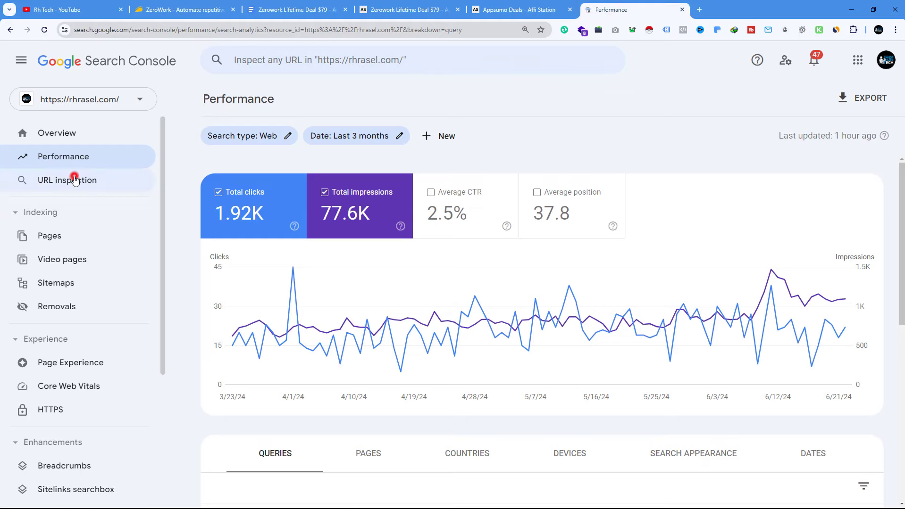
right_click(304, 64)
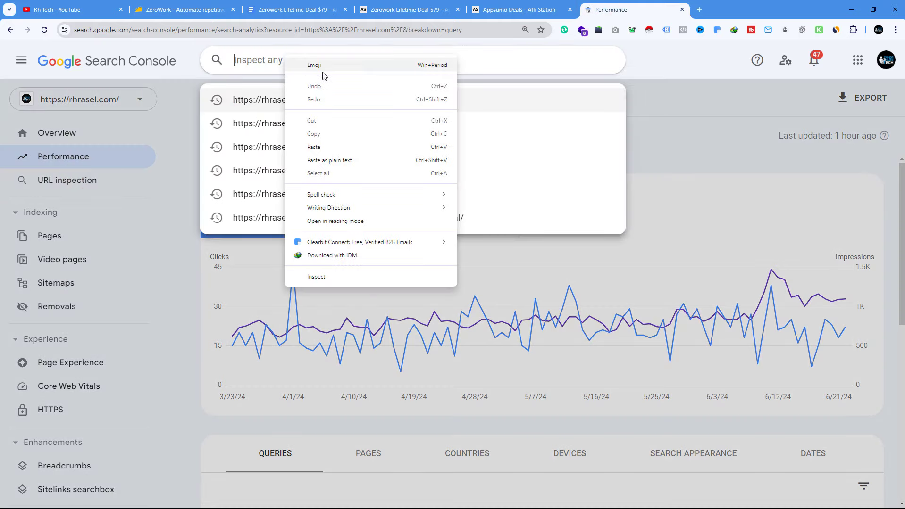
left_click(322, 146)
key("Return")
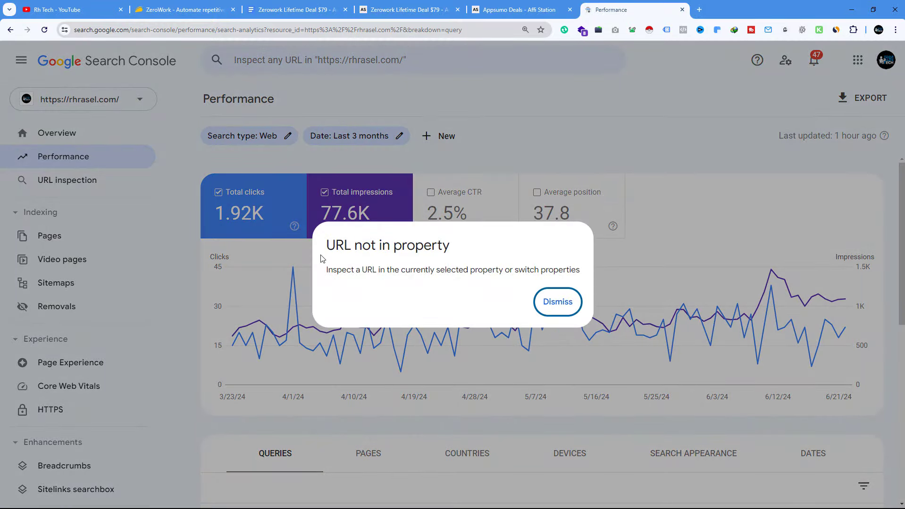
left_click(119, 160)
left_click(123, 96)
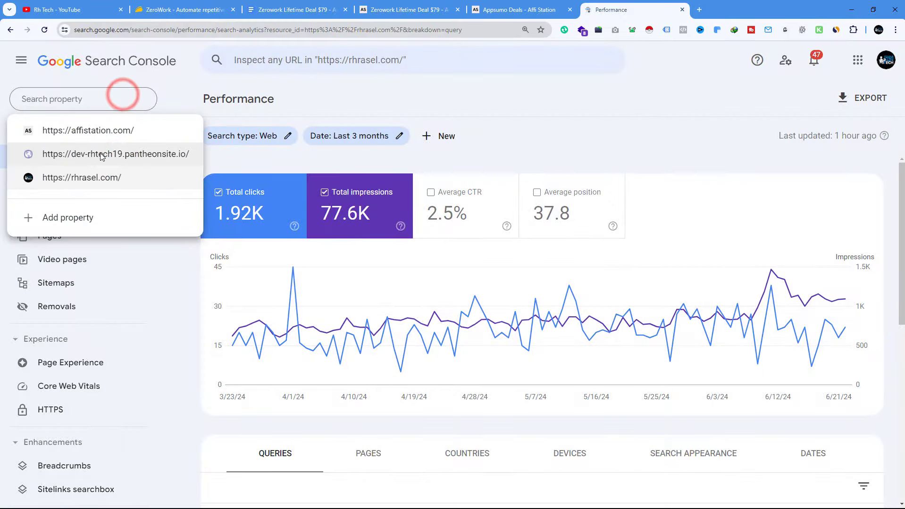
left_click(98, 131)
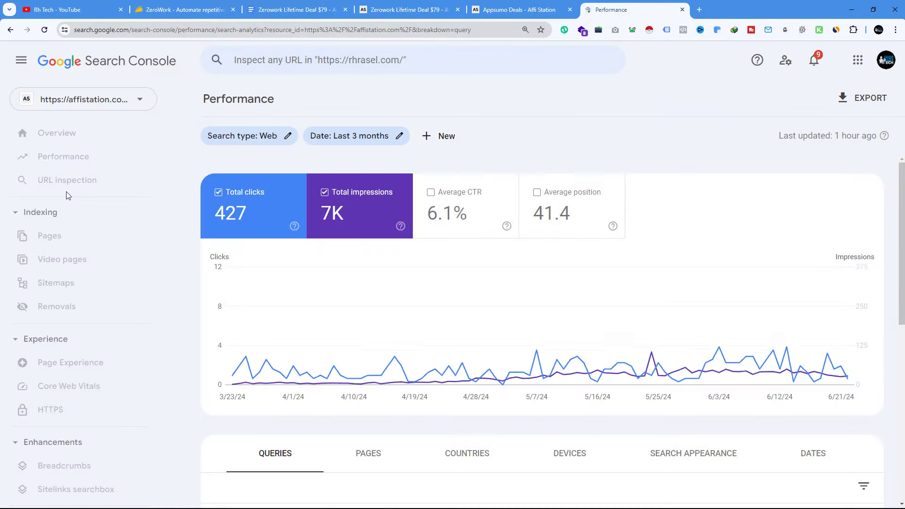
left_click(64, 180)
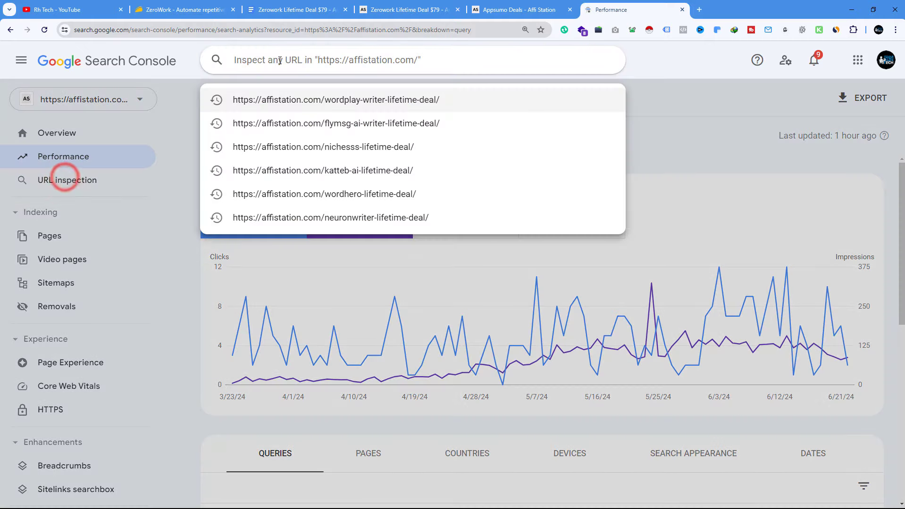
right_click(279, 61)
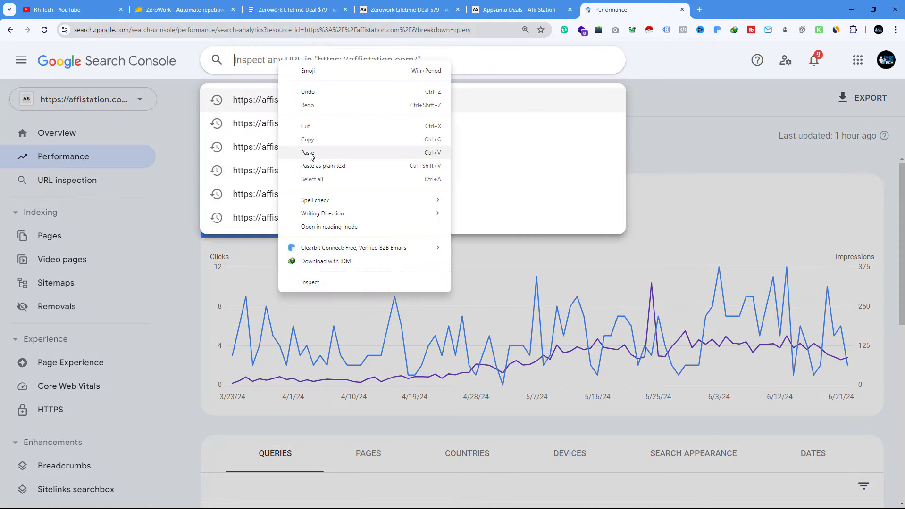